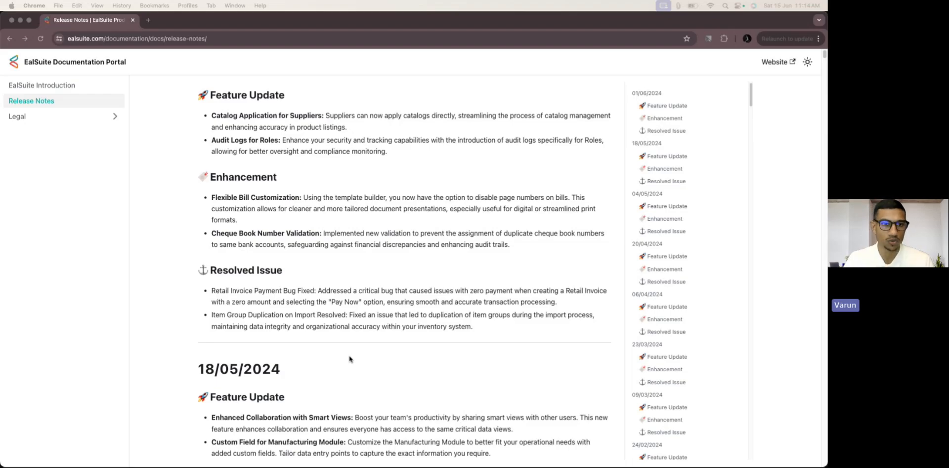
Advance the presentation to the Catalog Application for Suppliers slide and switch to the EalSuite dashboard in Chrome
left_click(11, 20)
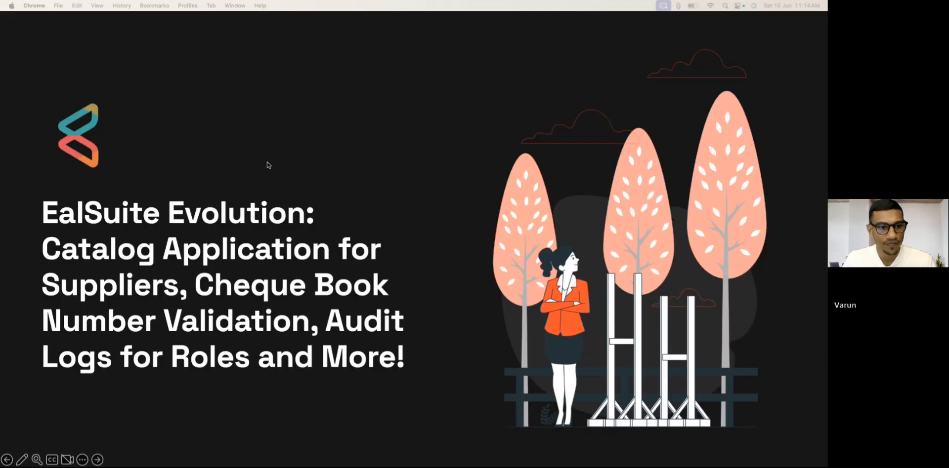
left_click(125, 411)
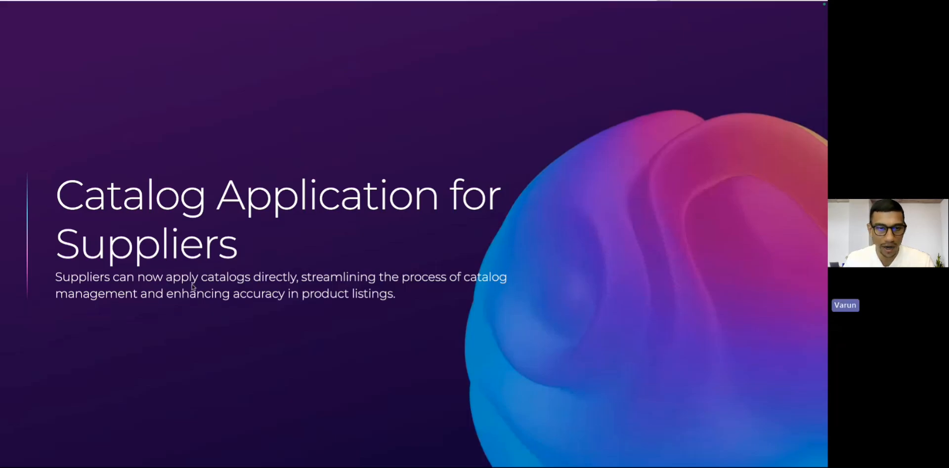
left_click_drag(193, 287, 189, 82)
double_click(312, 83)
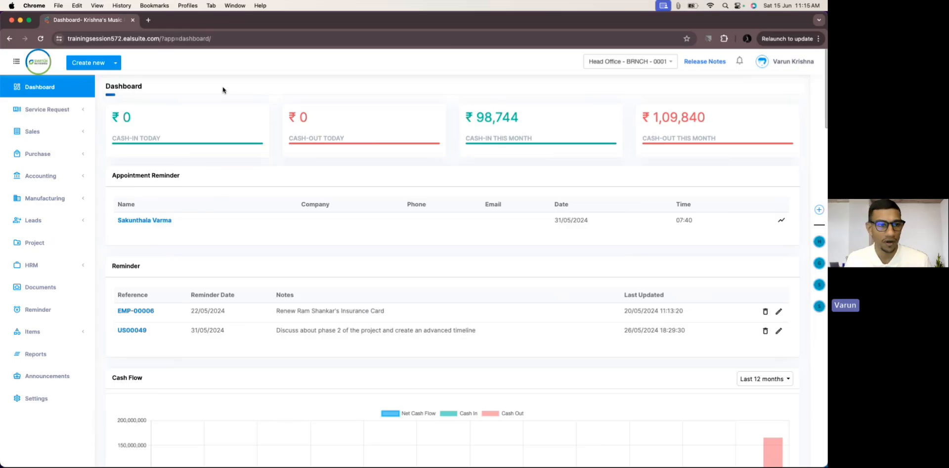
Open the Catalogue list under Items and start creating a new catalogue
left_click(50, 332)
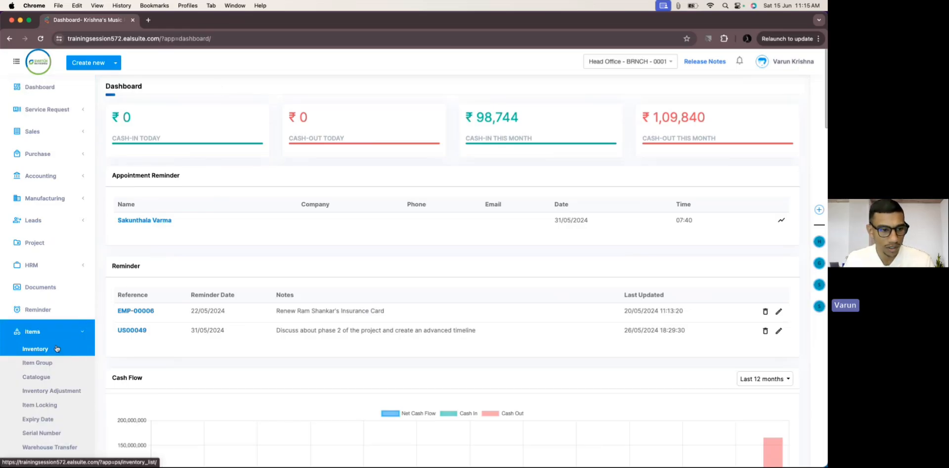
left_click(44, 377)
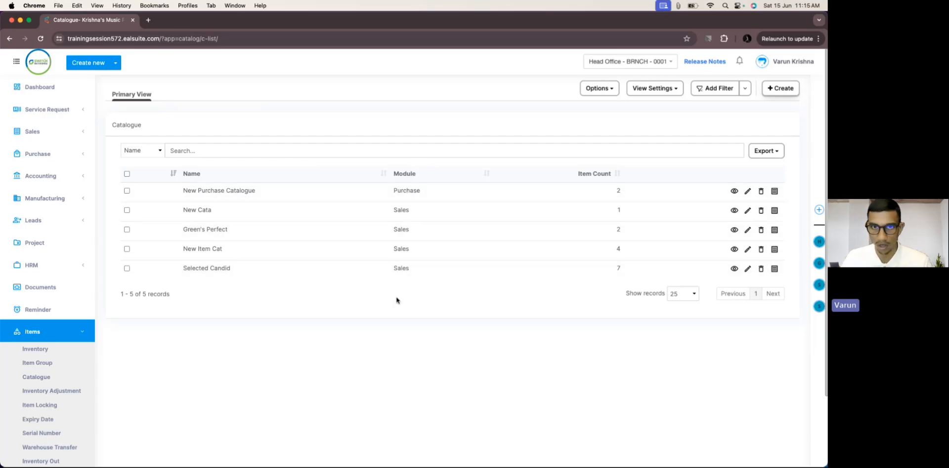
left_click(793, 88)
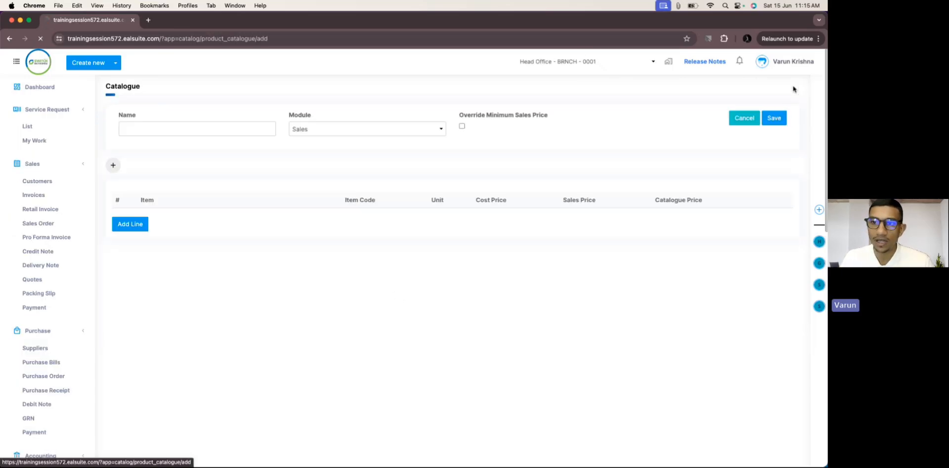
Name the new catalogue "Standard Domestic Purchase"
left_click(214, 133)
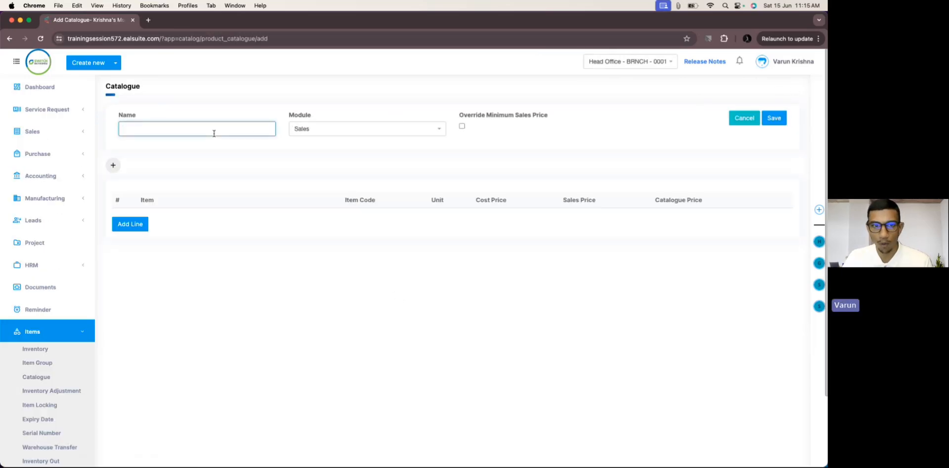
type("St")
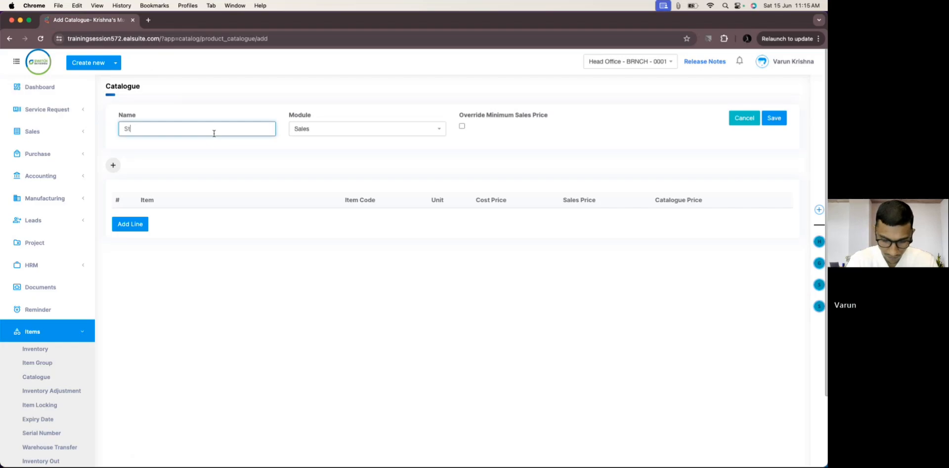
type("andard B")
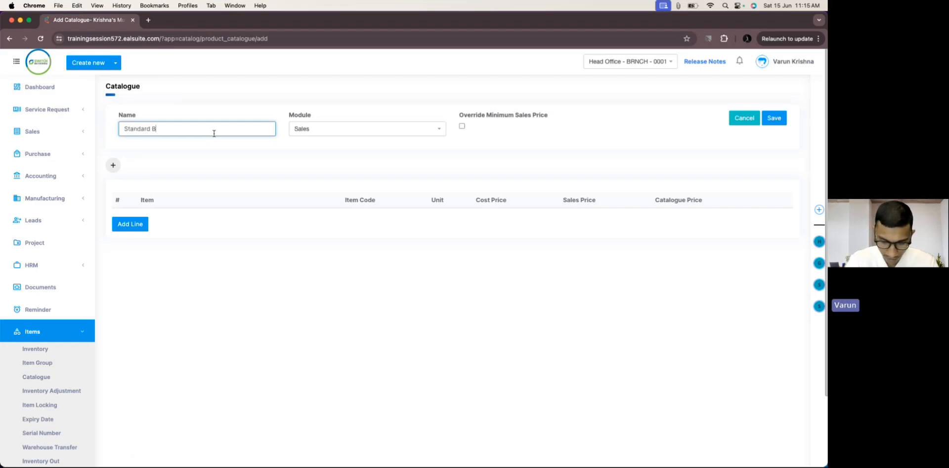
type("uying")
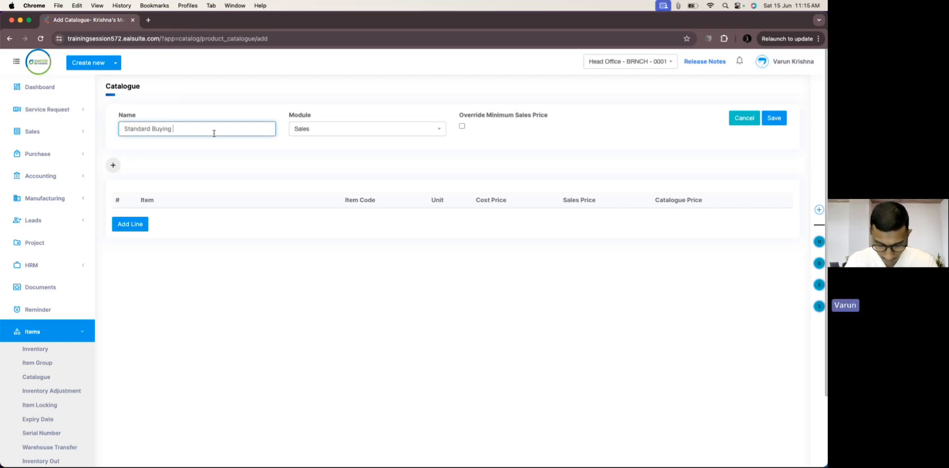
type(" D")
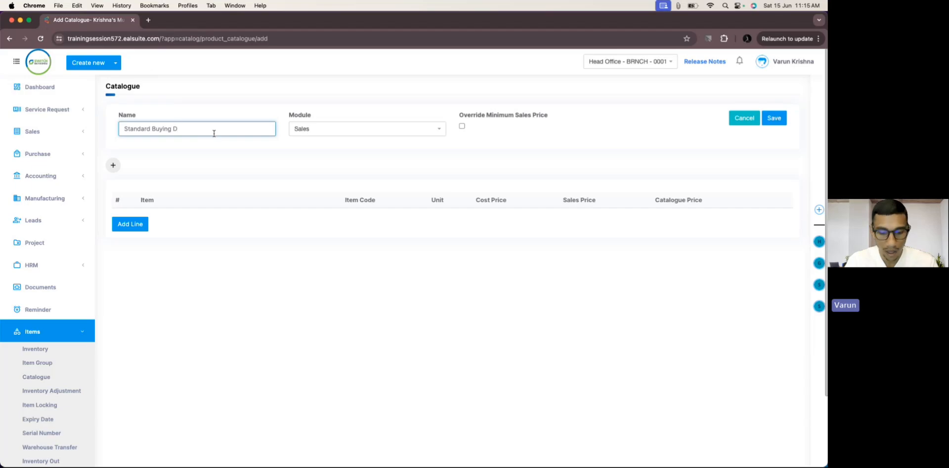
key("BackSpace")
key("BackSpace")
key("BackSpace")
key("BackSpace")
key("BackSpace")
key("BackSpace")
key("BackSpace")
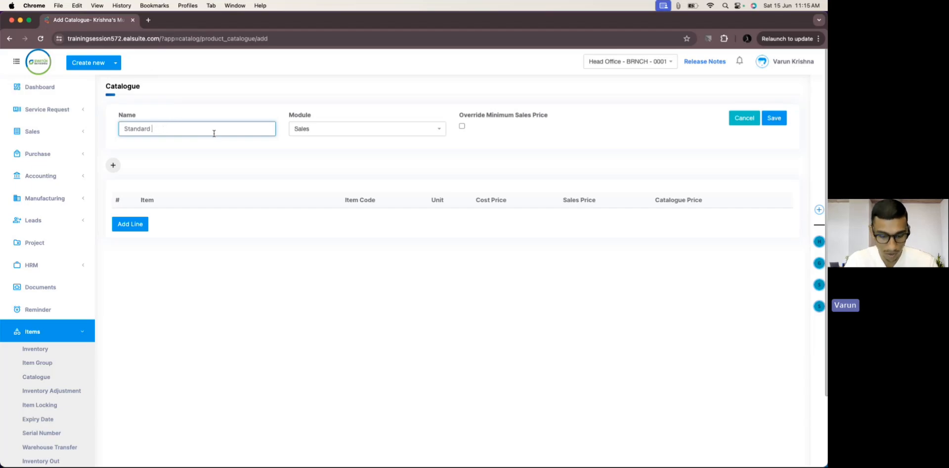
type("Domestic")
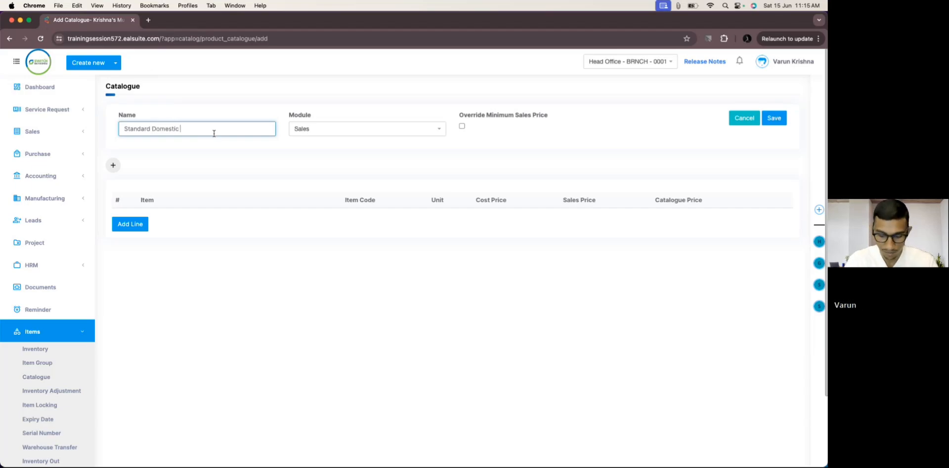
type(" Purchase")
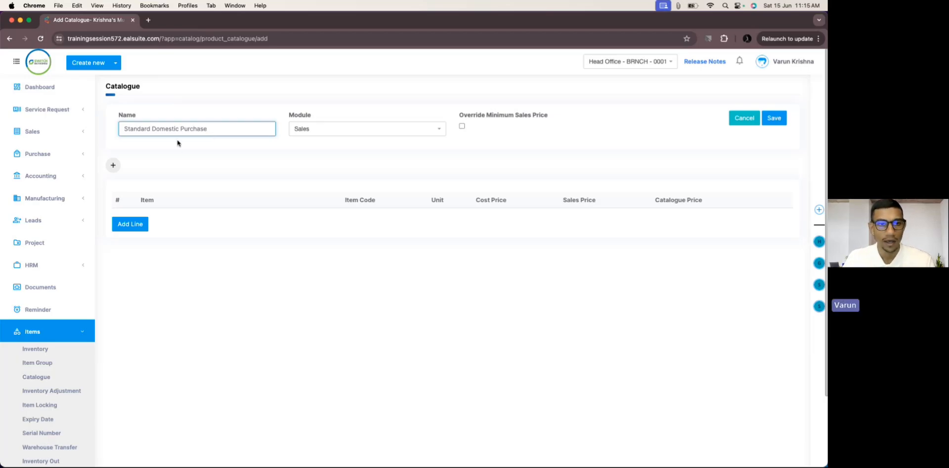
Set the catalogue's module to Purchase, trying the Sales option for comparison before settling on Purchase
left_click(325, 129)
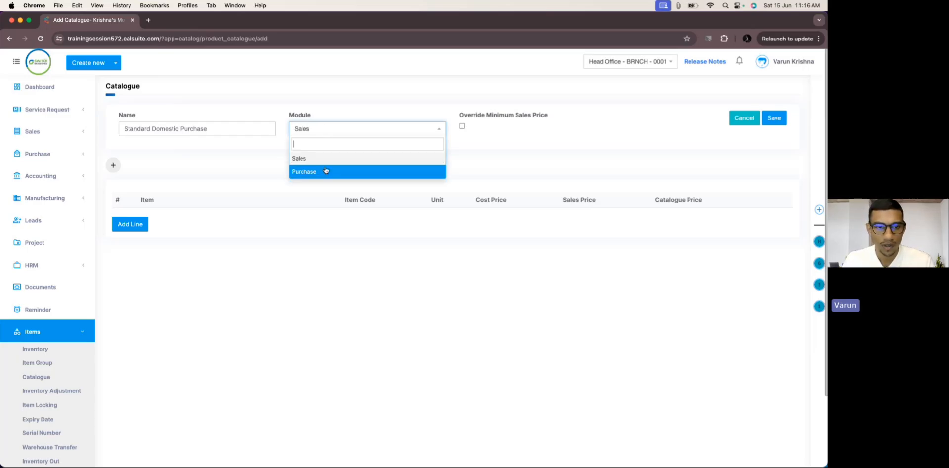
left_click(327, 171)
left_click(329, 130)
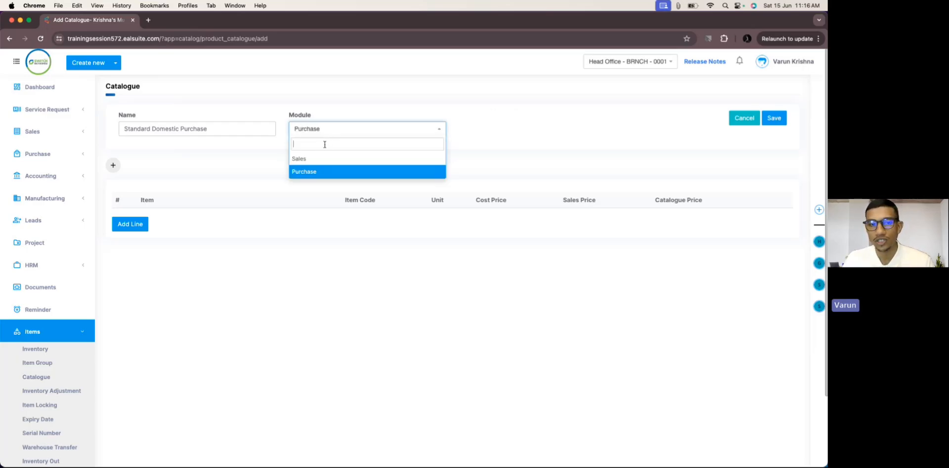
left_click(316, 156)
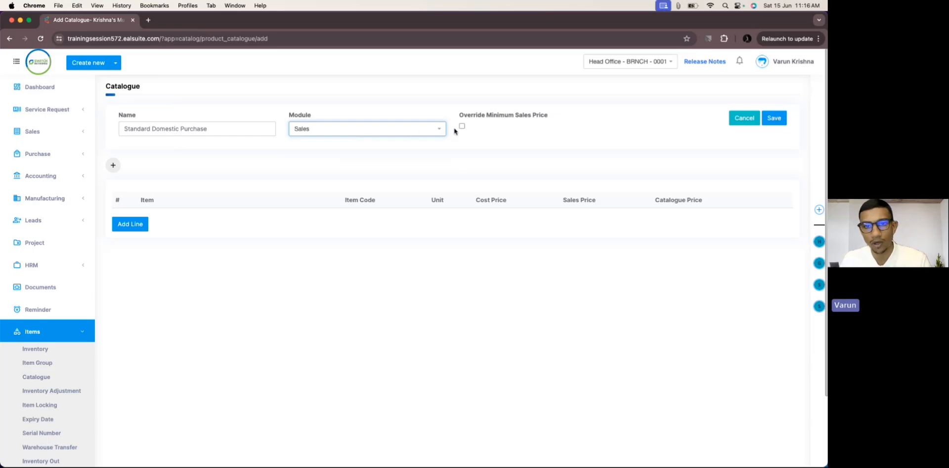
left_click(416, 134)
left_click(335, 172)
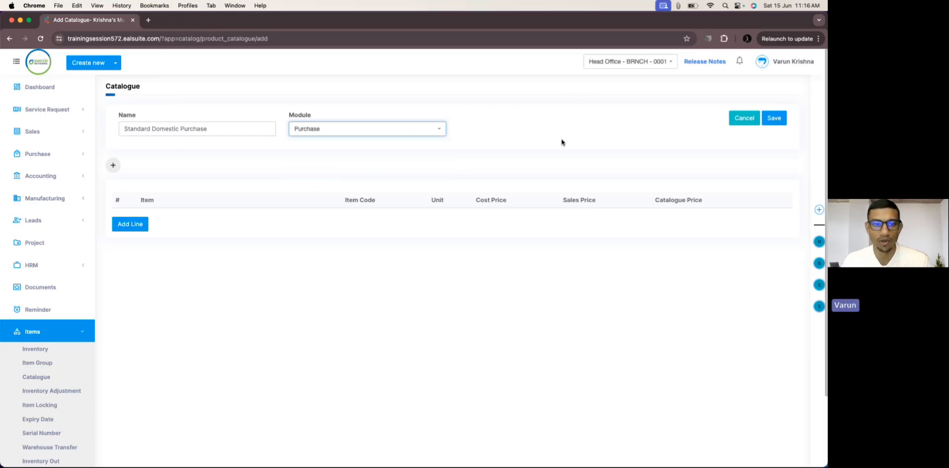
Add an item line to the catalogue and choose Classmate Ballet Notebook as its product
left_click(130, 223)
left_click(177, 220)
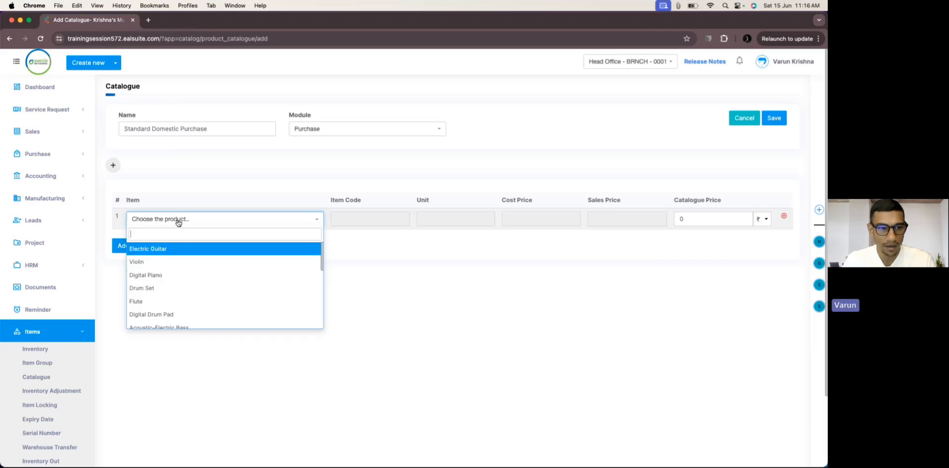
scroll(185, 309, "down", 2)
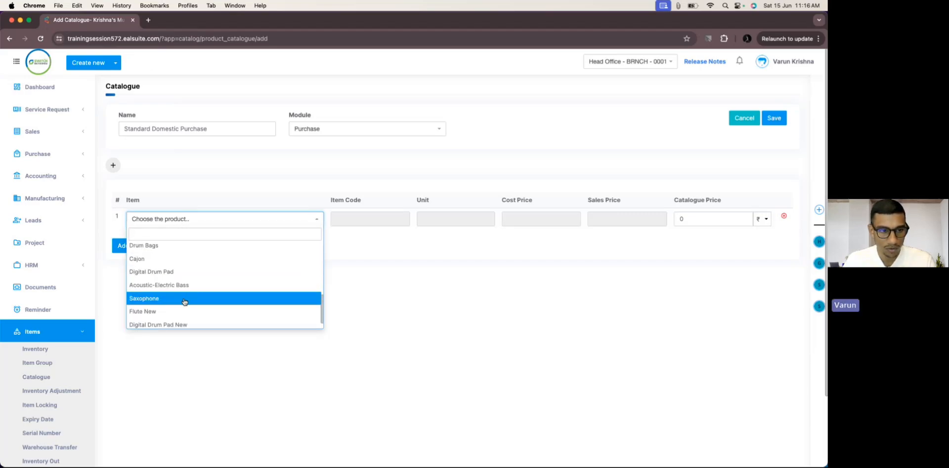
left_click(186, 297)
left_click(178, 218)
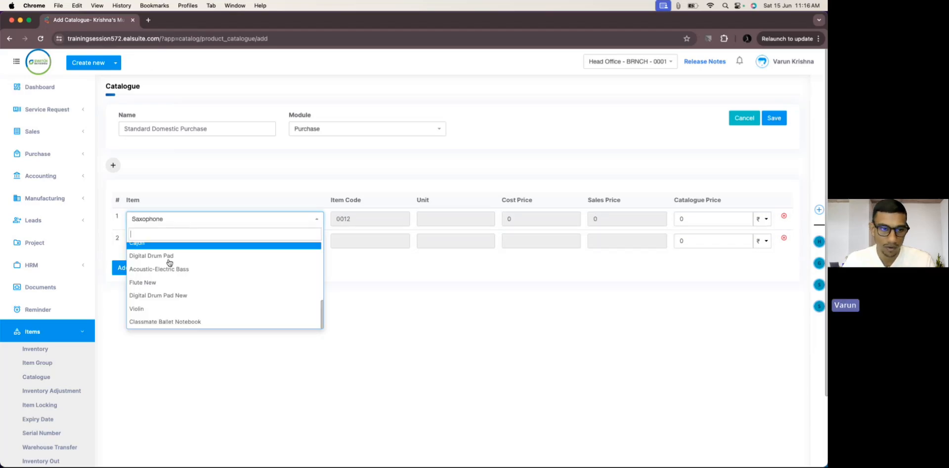
left_click(164, 321)
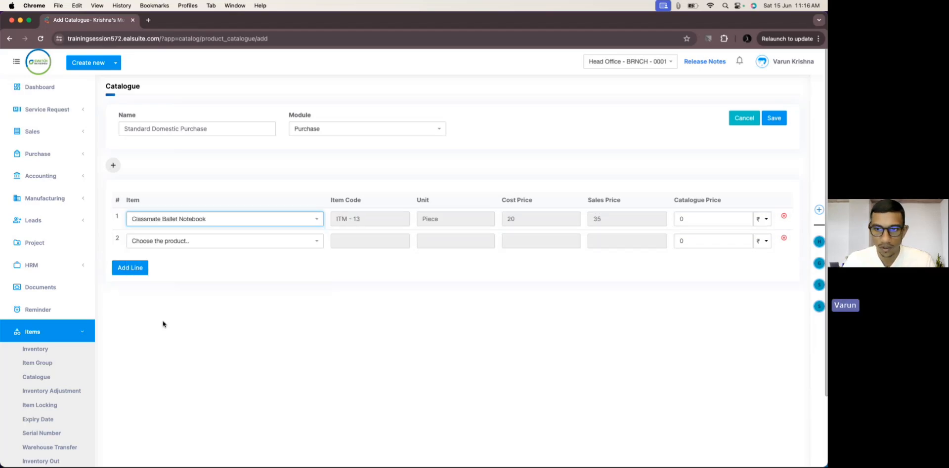
left_click(169, 243)
scroll(166, 299, "down", 5)
scroll(166, 299, "down", 2)
scroll(163, 301, "up", 10)
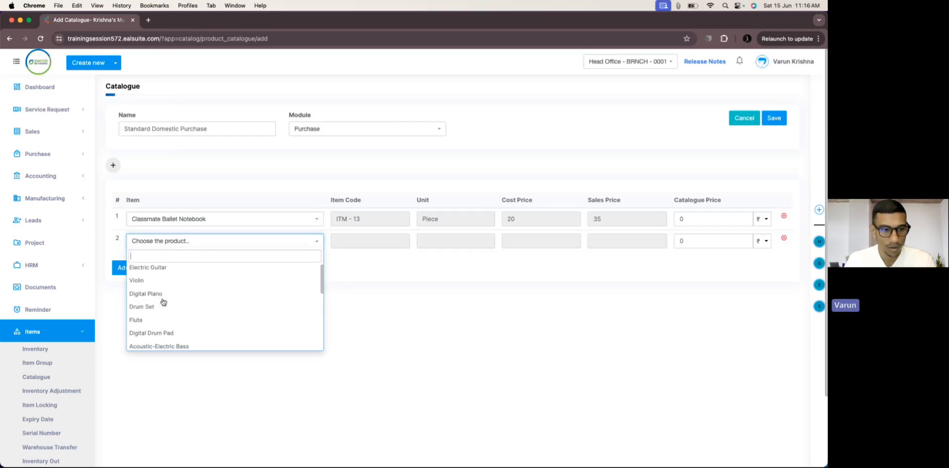
scroll(161, 303, "down", 10)
left_click(167, 346)
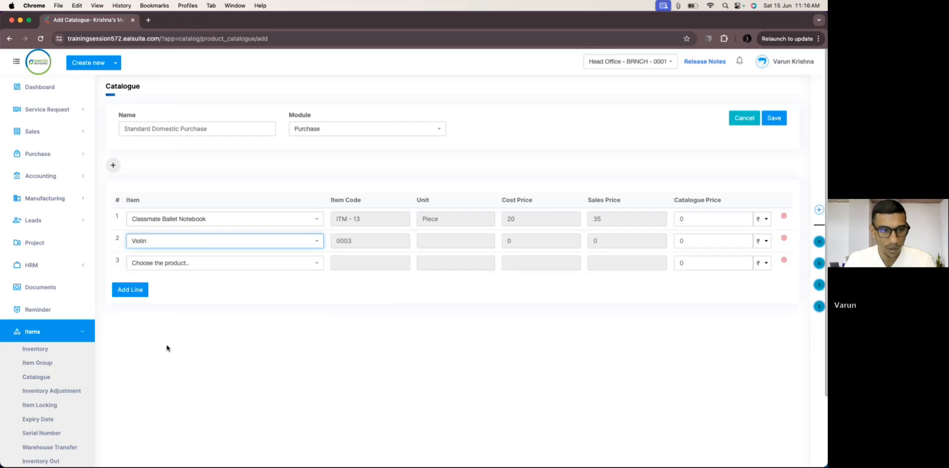
left_click(182, 245)
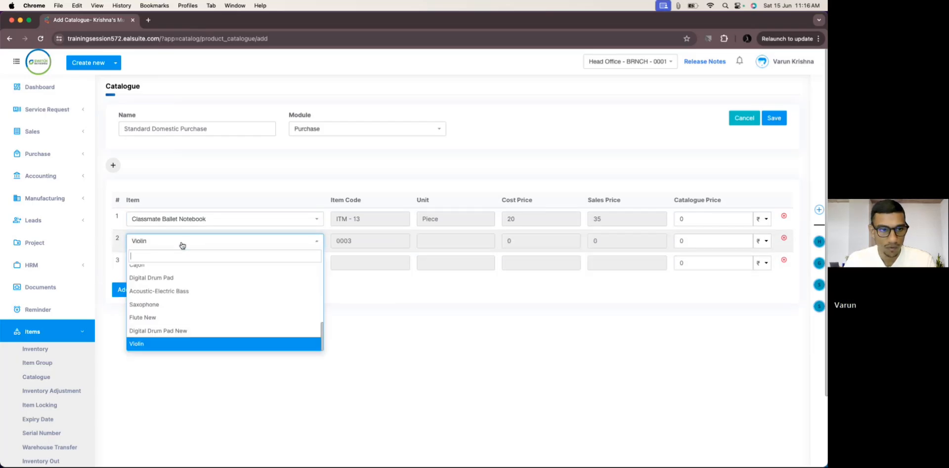
scroll(164, 316, "up", 3)
left_click(165, 307)
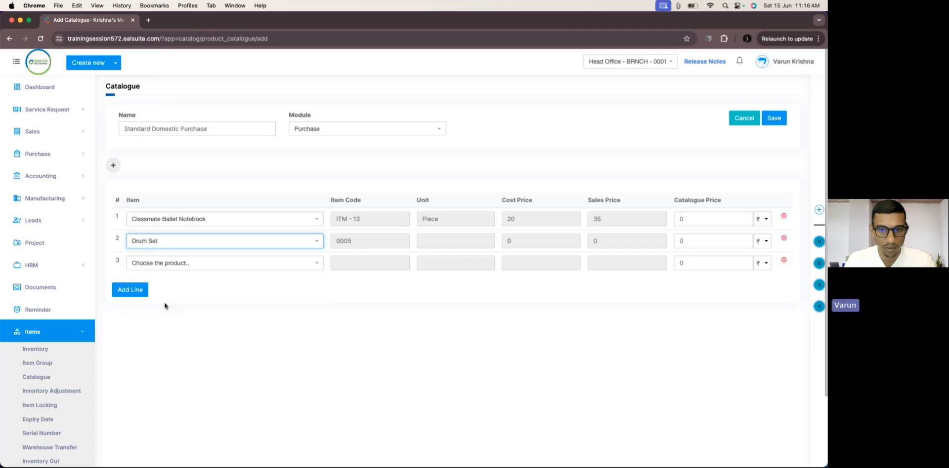
left_click(186, 241)
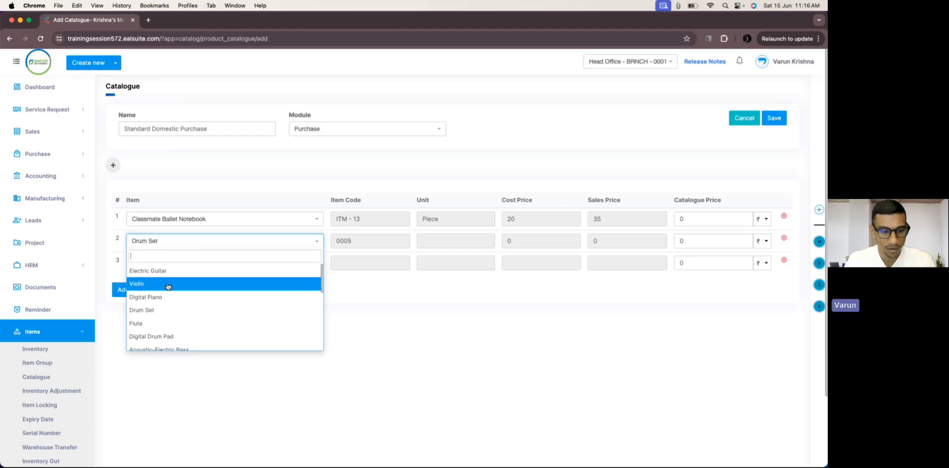
type("h")
left_click(163, 297)
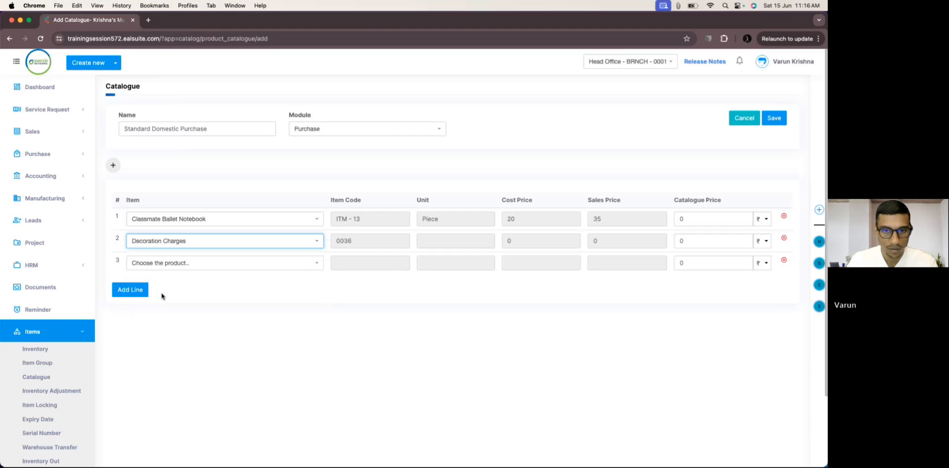
left_click(158, 241)
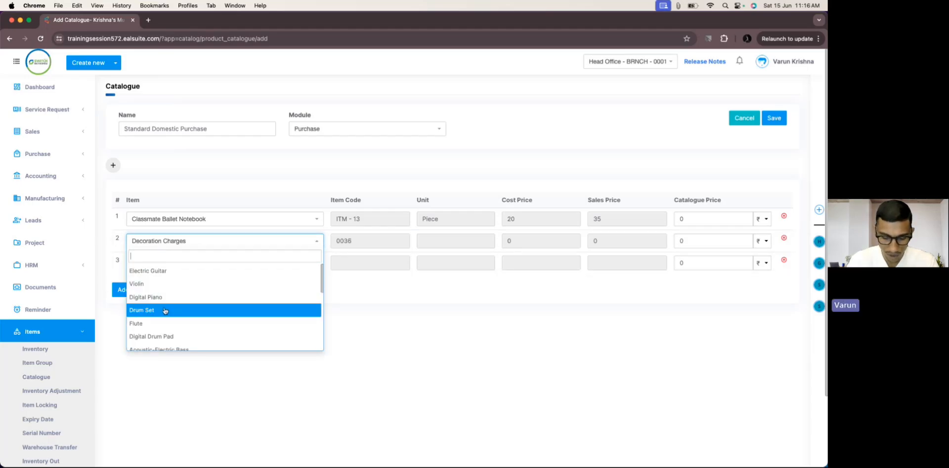
type("aj")
key("Return")
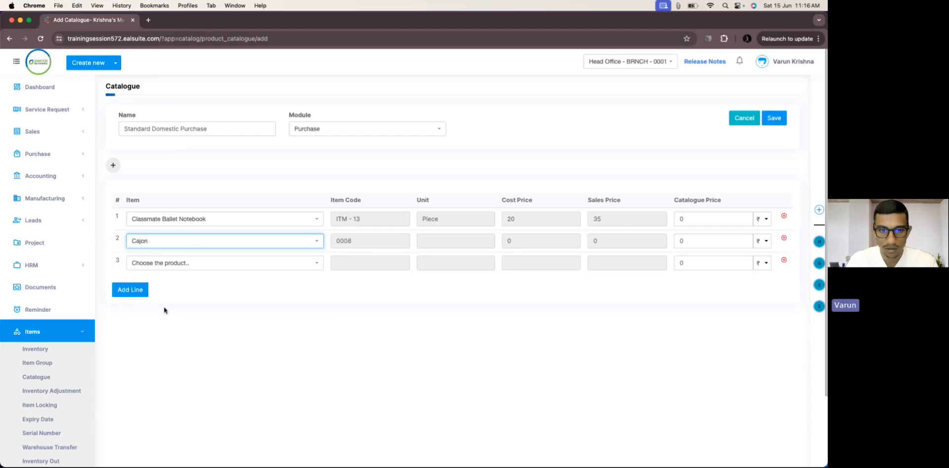
Choose ITC Logipad as the product on the second catalogue line
left_click(153, 242)
scroll(150, 277, "down", 5)
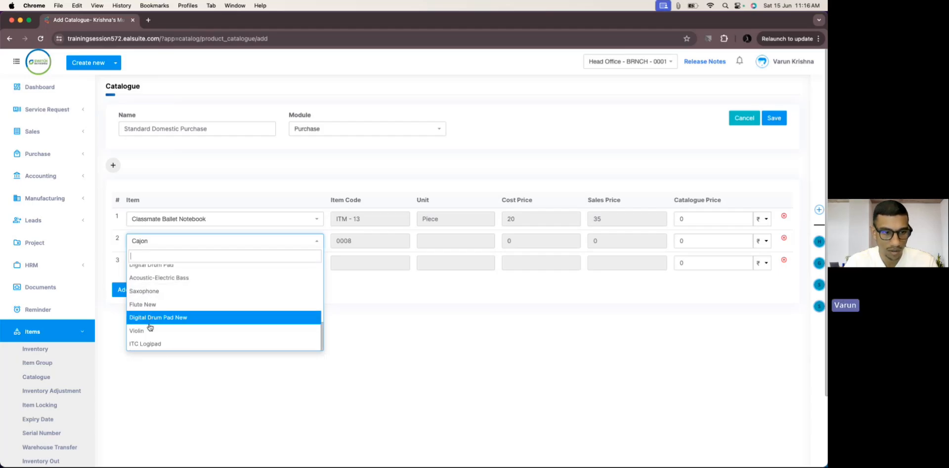
left_click(147, 343)
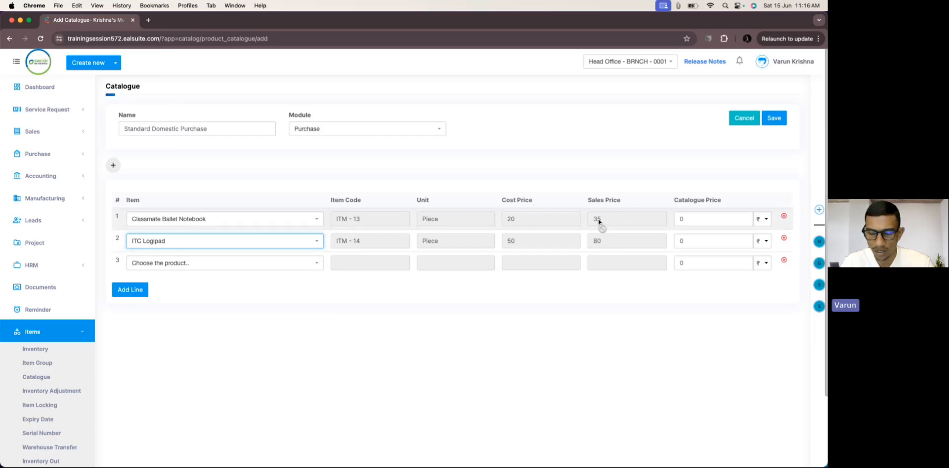
Set the catalogue prices to 30 for Classmate Ballet Notebook and 70 for ITC Logipad, and save the catalogue
left_click(700, 217)
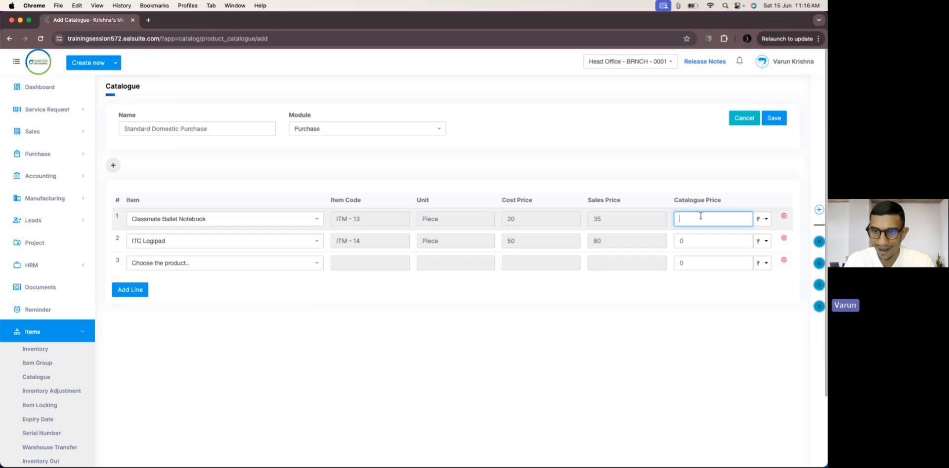
type("30")
left_click(695, 239)
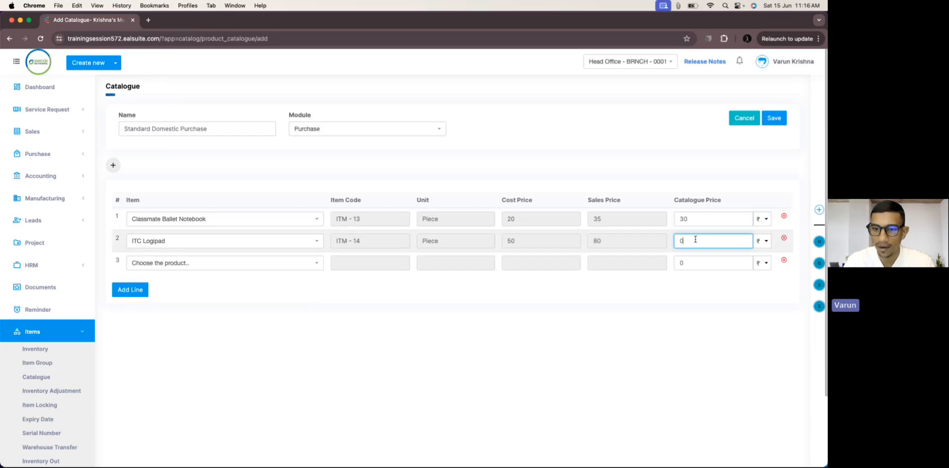
type("7")
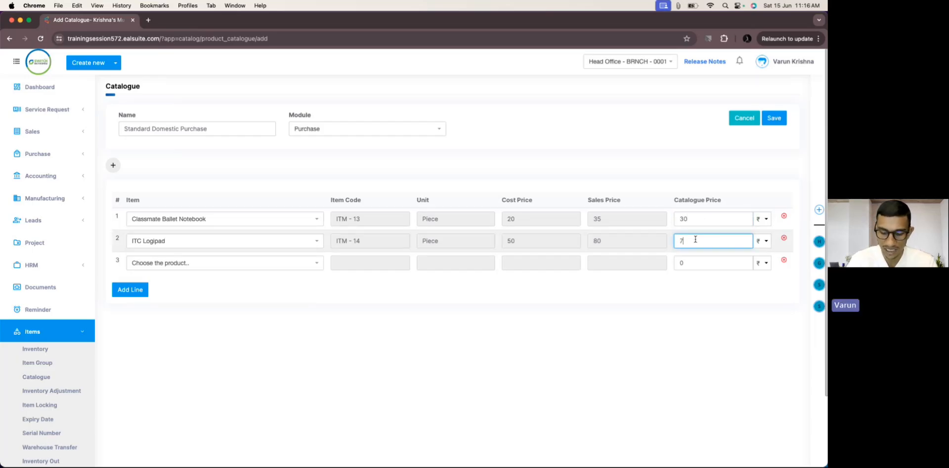
type("0")
left_click(656, 319)
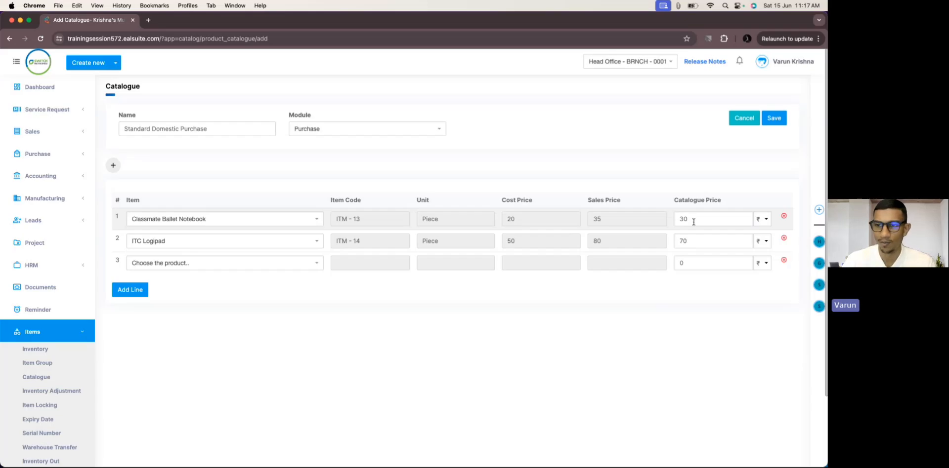
left_click(776, 119)
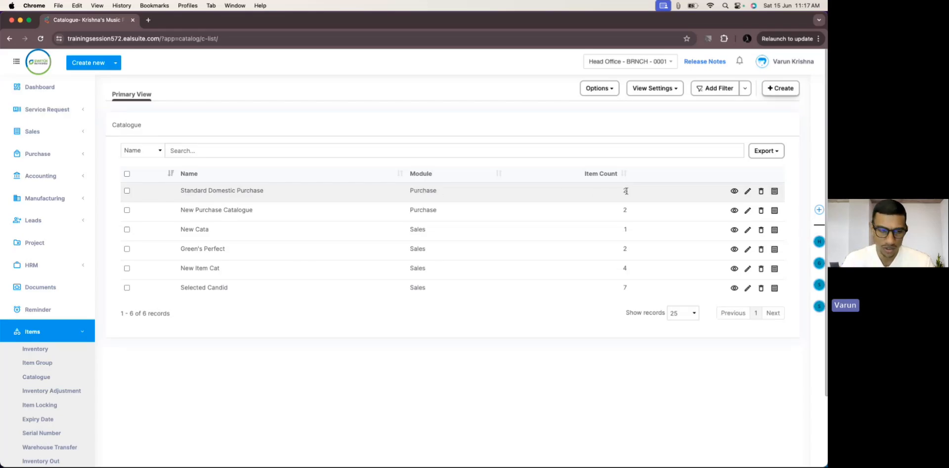
Open the list of suppliers in the Purchase module
left_click(48, 341)
left_click(58, 132)
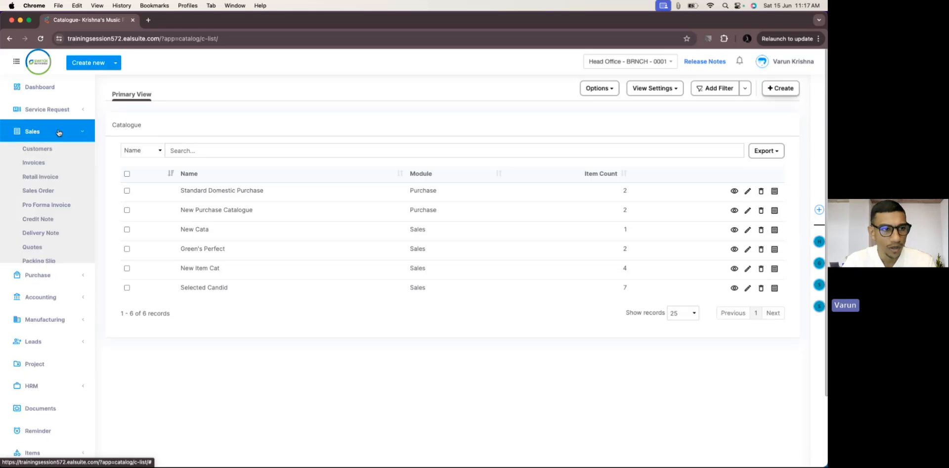
left_click(37, 275)
left_click(35, 171)
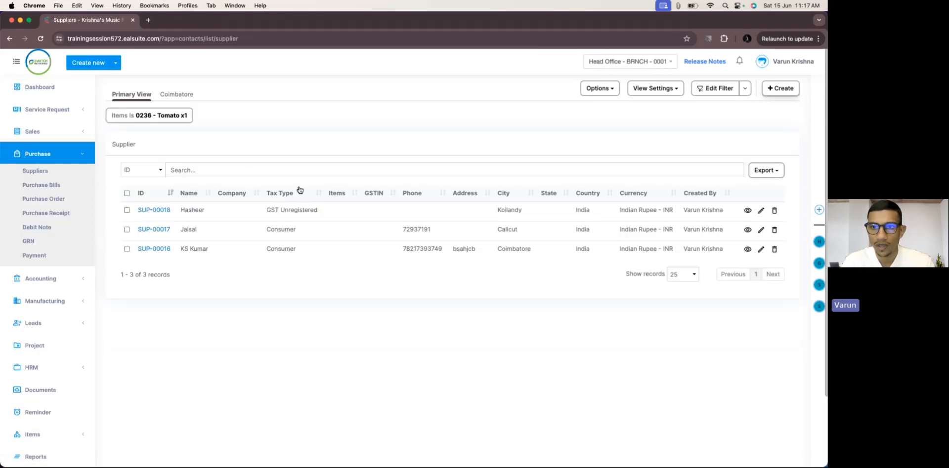
left_click(631, 59)
left_click(631, 59)
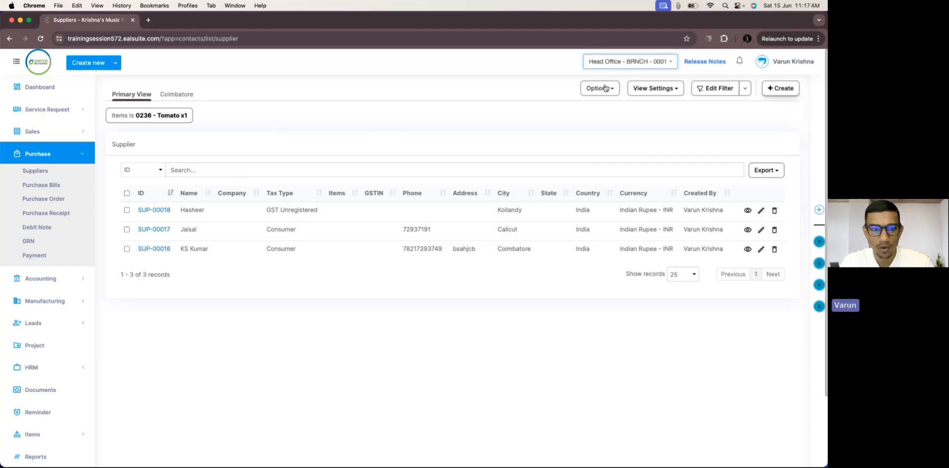
Edit the supplier list's Primary View to remove its item filter, keep the existing columns, and save the view
left_click(655, 88)
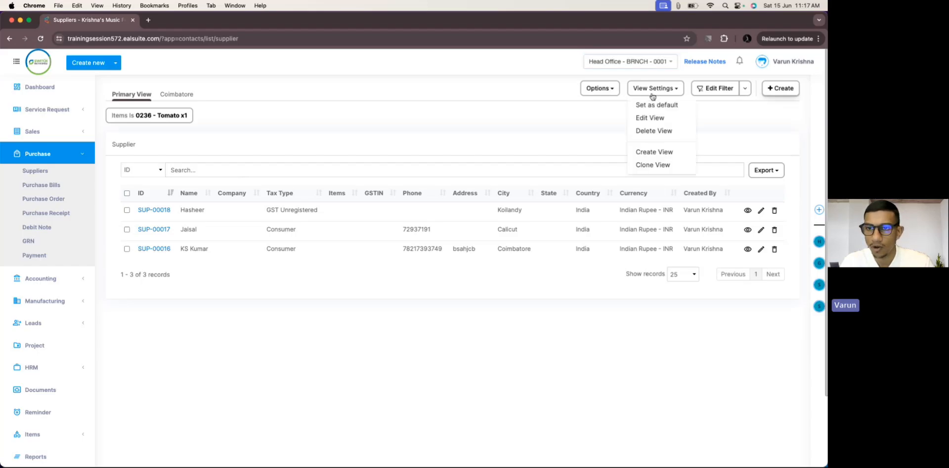
left_click(652, 118)
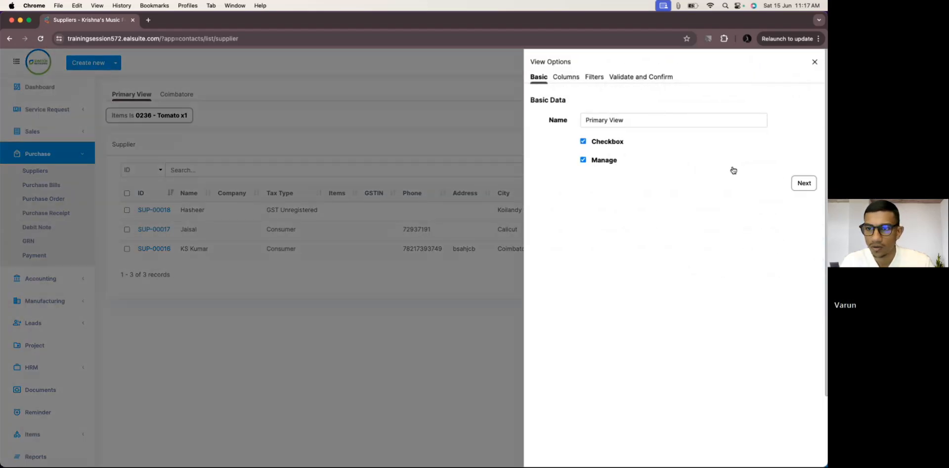
left_click(801, 183)
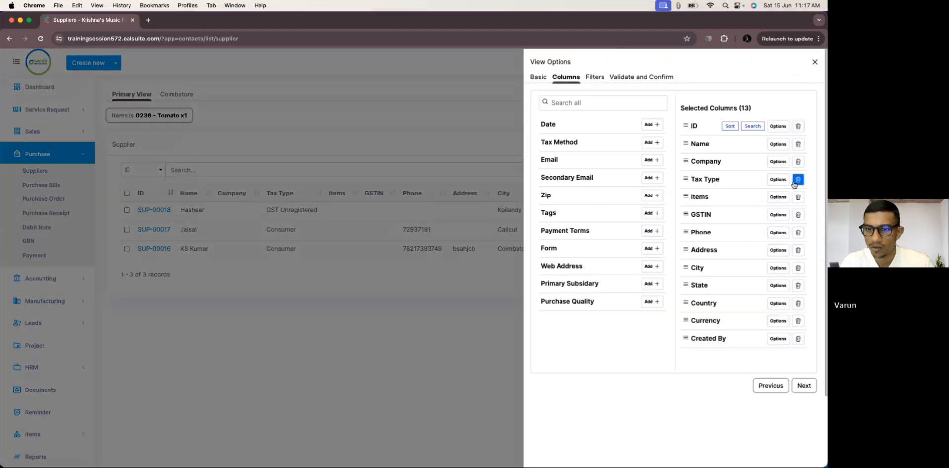
left_click(803, 387)
left_click(771, 118)
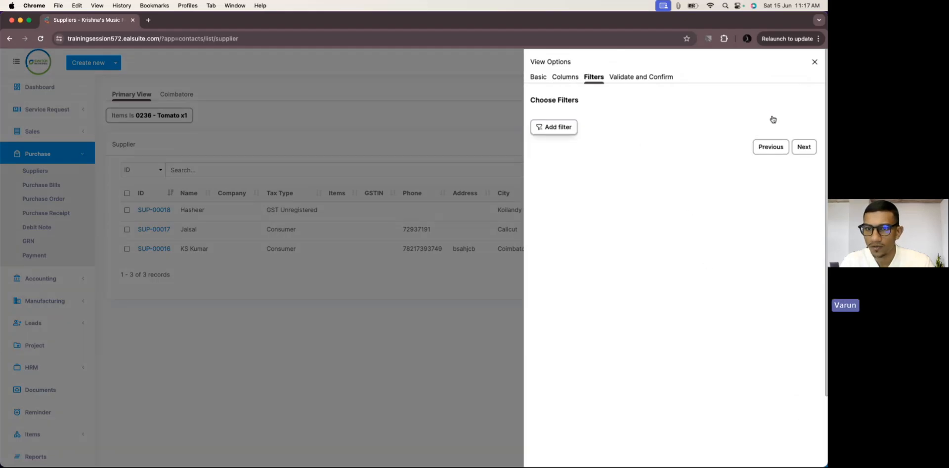
left_click(801, 147)
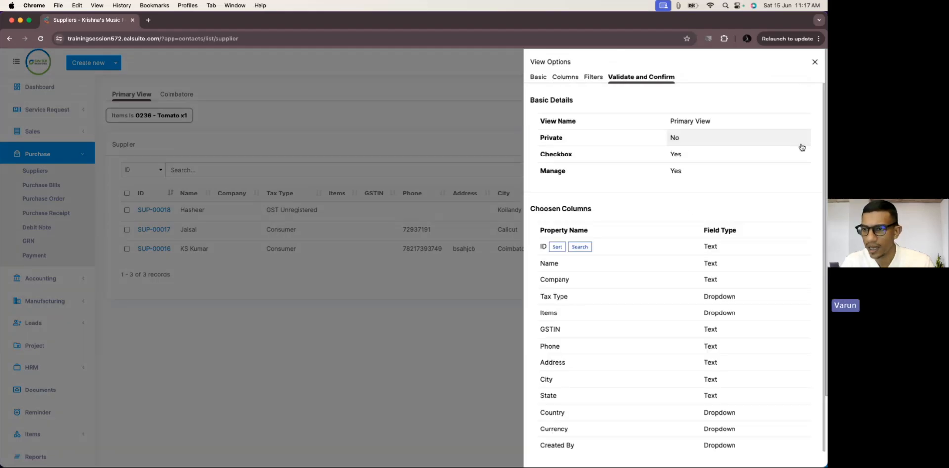
scroll(758, 250, "down", 2)
left_click(800, 459)
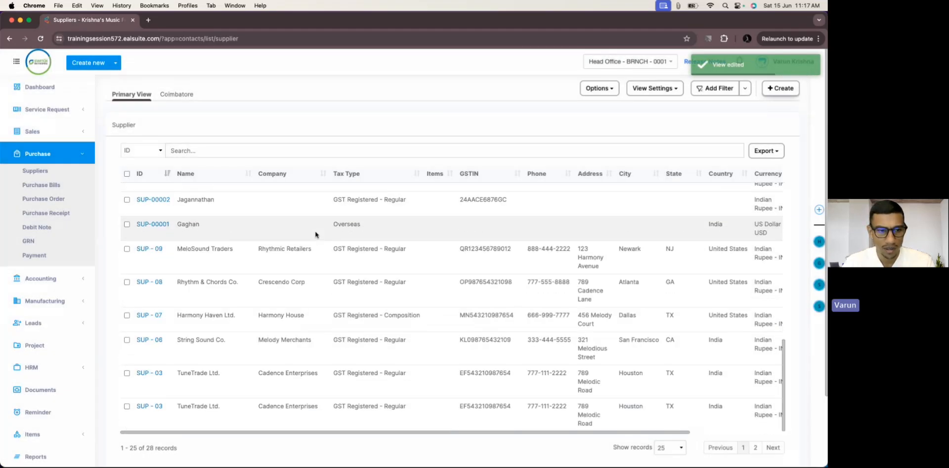
Edit the supplier based in Coimbatore, assign the Standard Domestic Purchase catalogue, and save the record
left_click(148, 267)
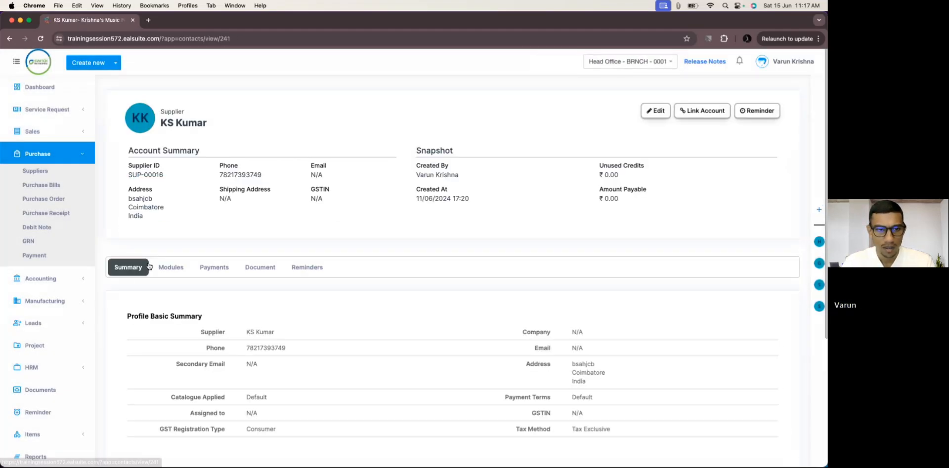
scroll(307, 297, "down", 1)
scroll(307, 297, "up", 1)
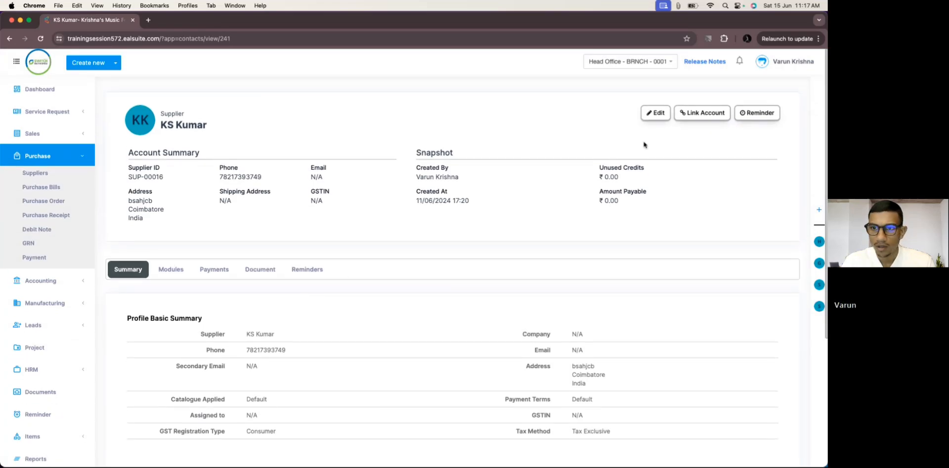
left_click(653, 112)
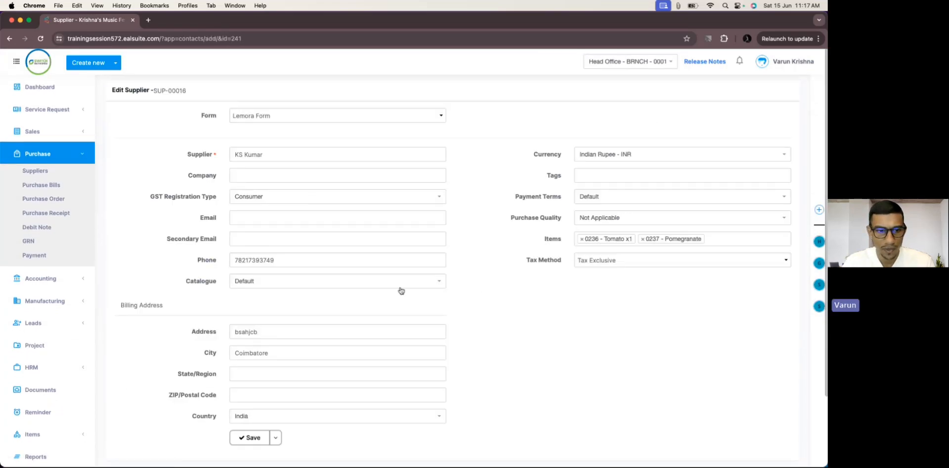
left_click(367, 285)
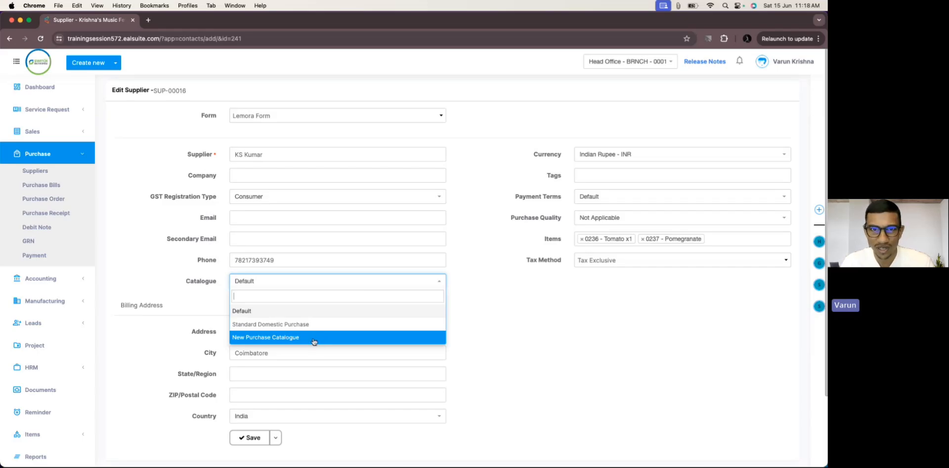
left_click(291, 326)
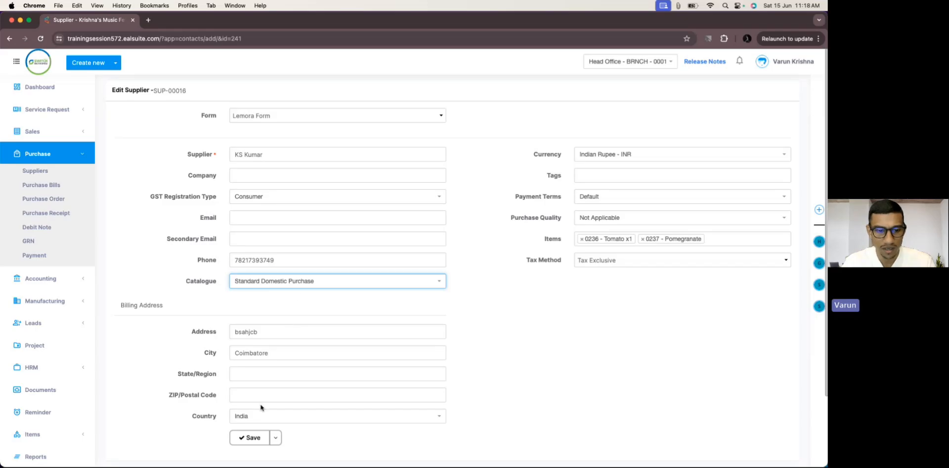
left_click(250, 437)
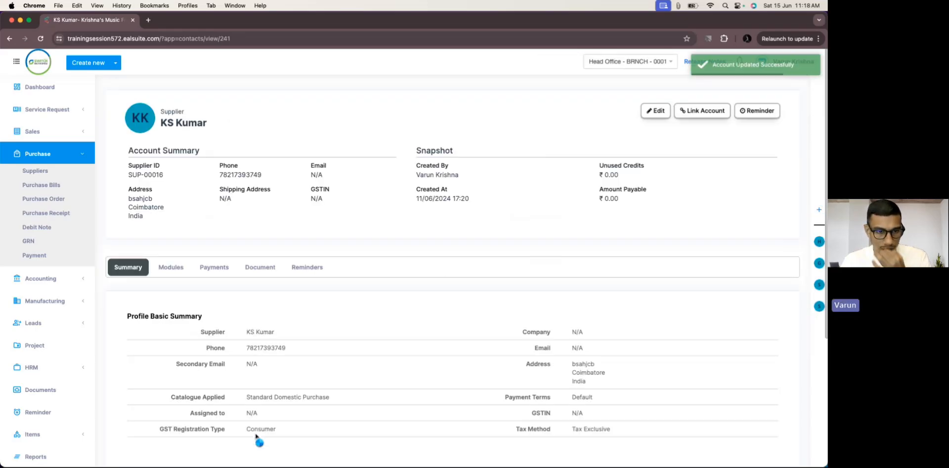
Open the catalogue list in a separate browser tab and view the items and prices in Standard Domestic Purchase
left_click(45, 154)
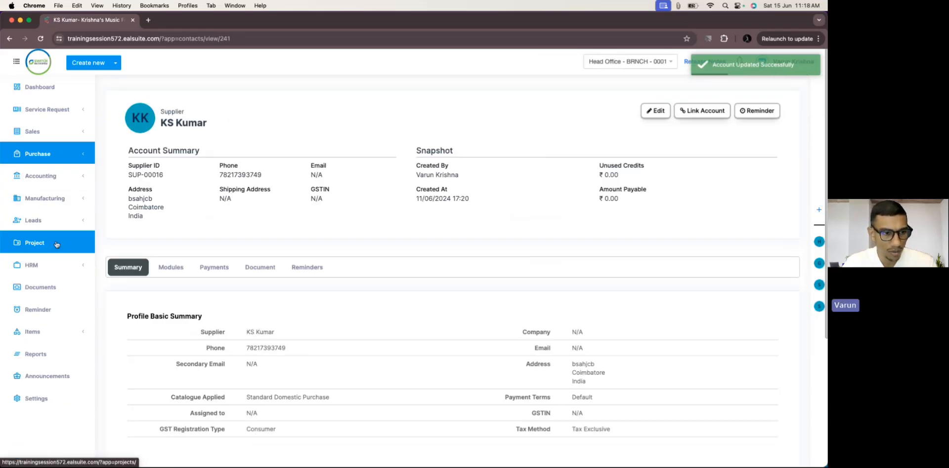
left_click(40, 332)
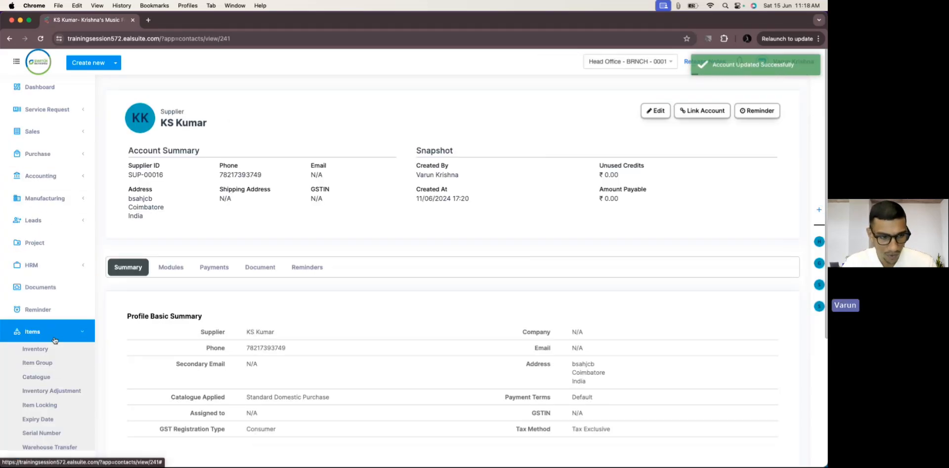
left_click(50, 379, "super")
key("ctrl+Tab")
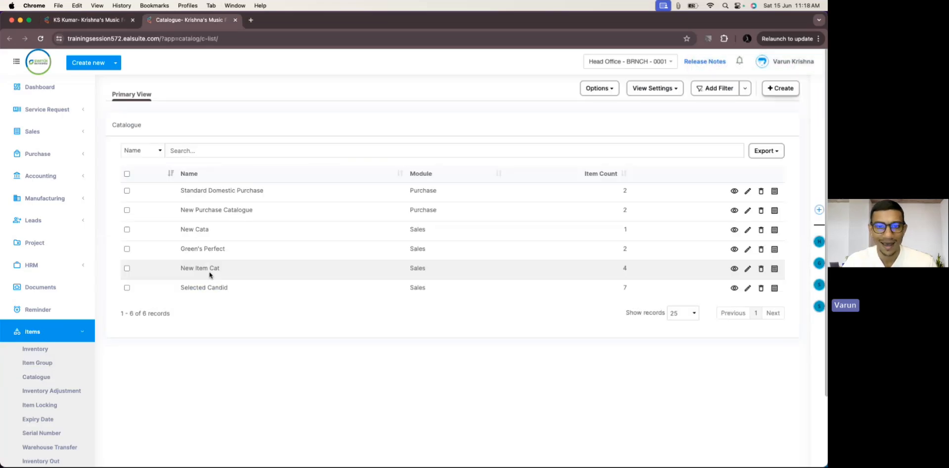
left_click(734, 192)
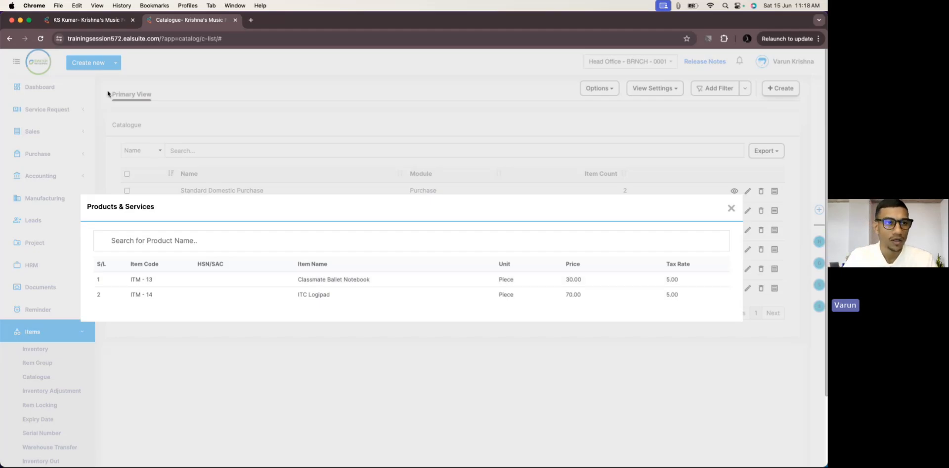
Return to the supplier's record, start a new purchase bill from it, and check which products the first item line offers
left_click(73, 19)
left_click(177, 267)
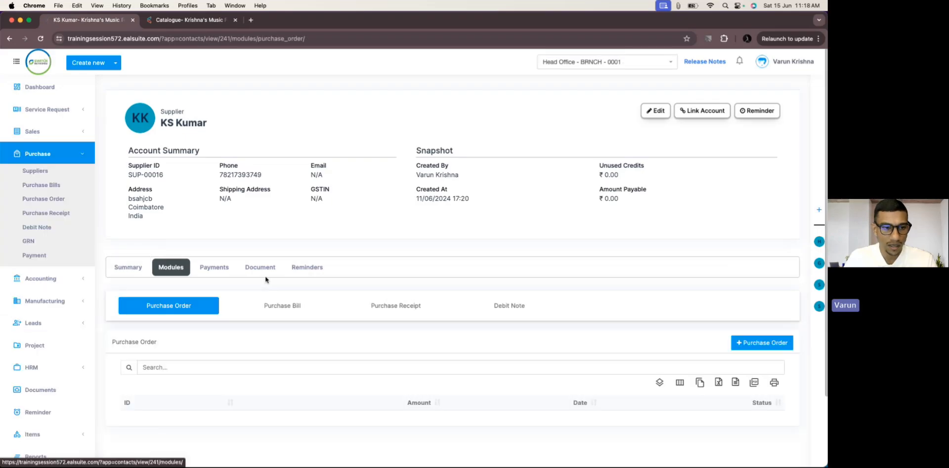
left_click(275, 309)
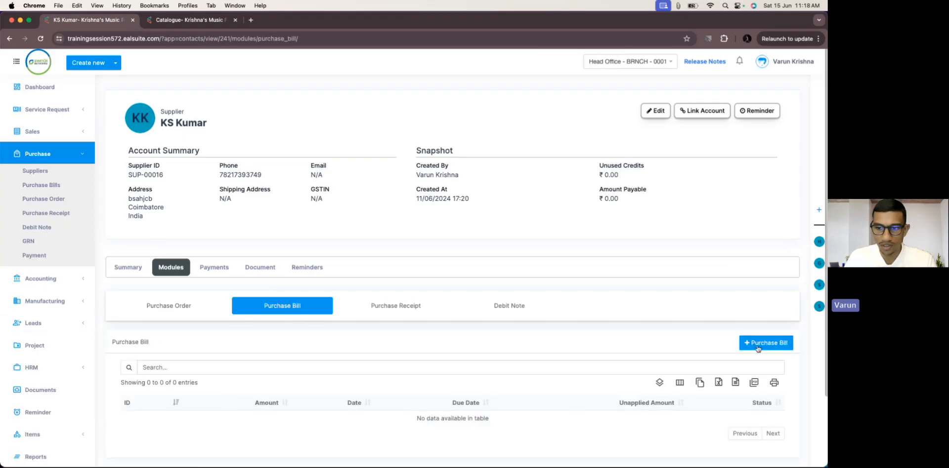
left_click(783, 345)
scroll(241, 316, "down", 4)
left_click(210, 296)
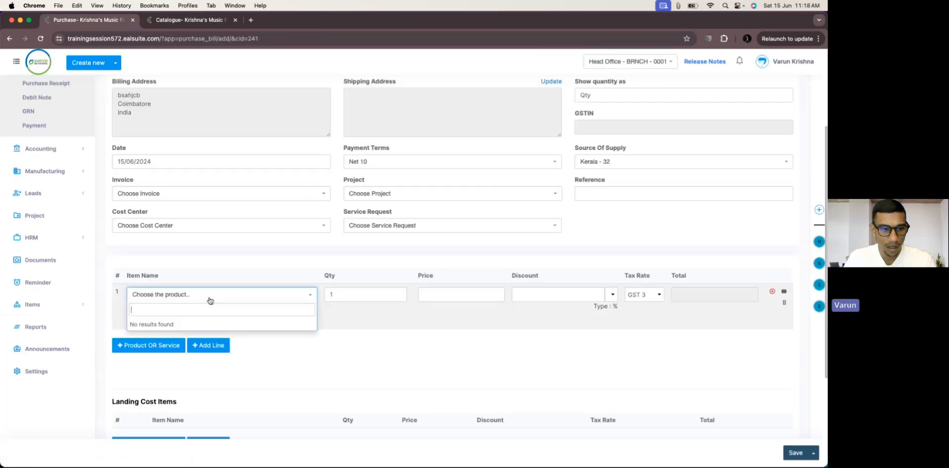
scroll(208, 299, "up", 3)
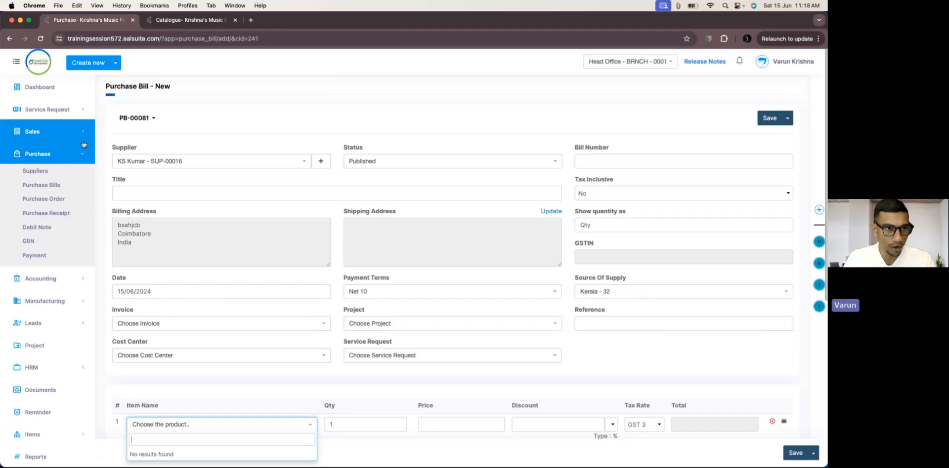
left_click(116, 62)
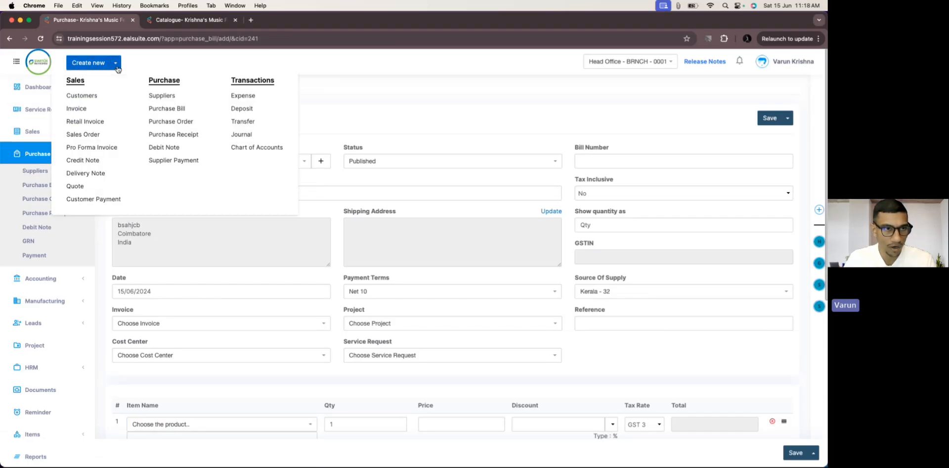
left_click(158, 97, "super")
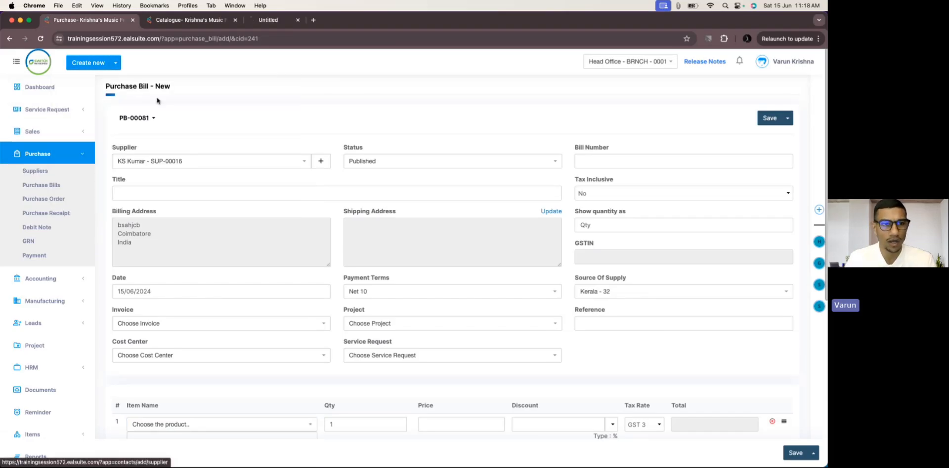
key("ctrl+Tab")
key("ctrl+Tab")
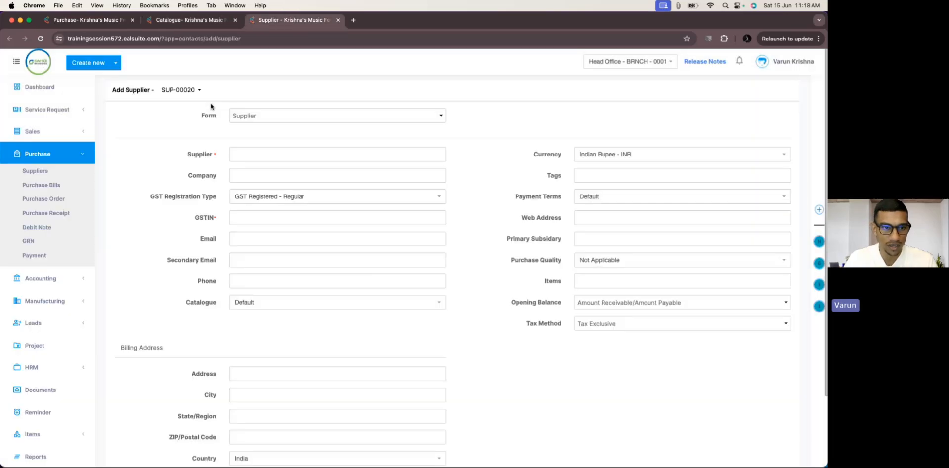
left_click_drag(252, 25, 217, 25)
left_click(235, 21)
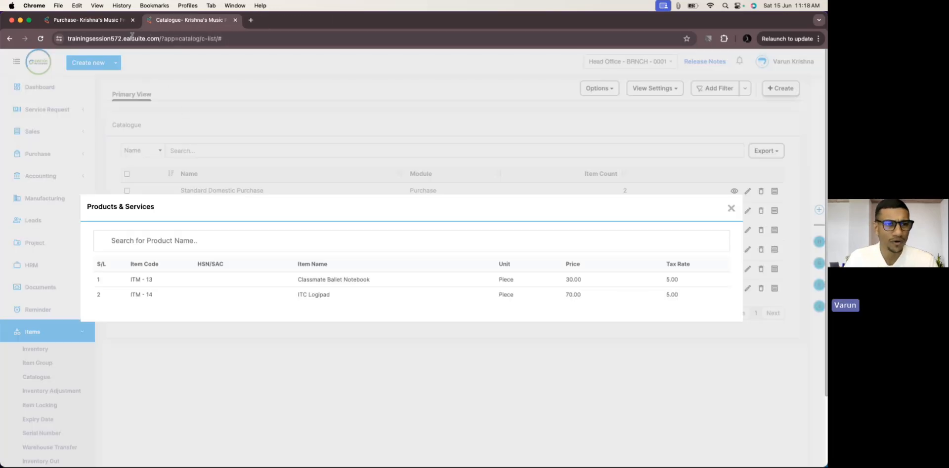
left_click(249, 21)
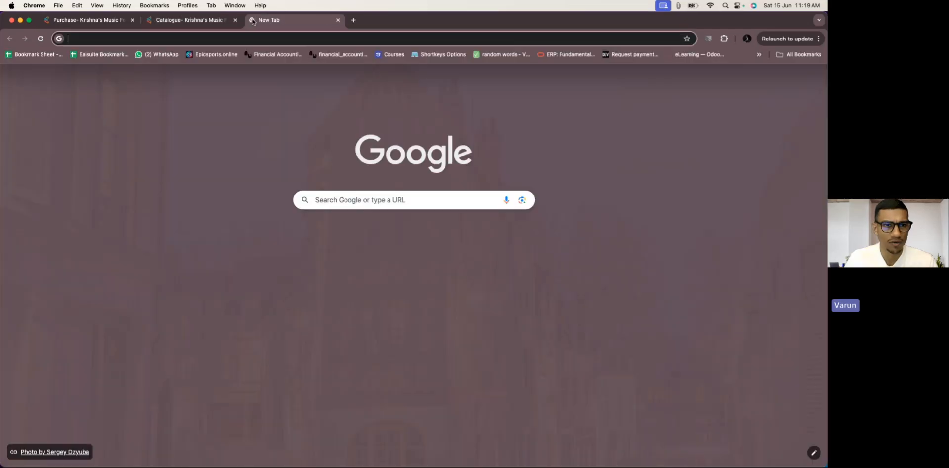
Return to the purchase bill and open another new, blank purchase bill in a separate browser tab
left_click(118, 25)
left_click(115, 63)
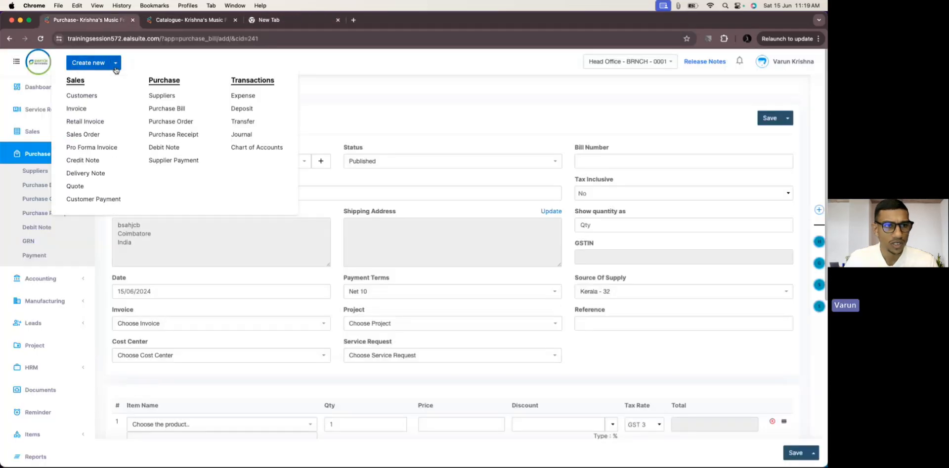
left_click(163, 114)
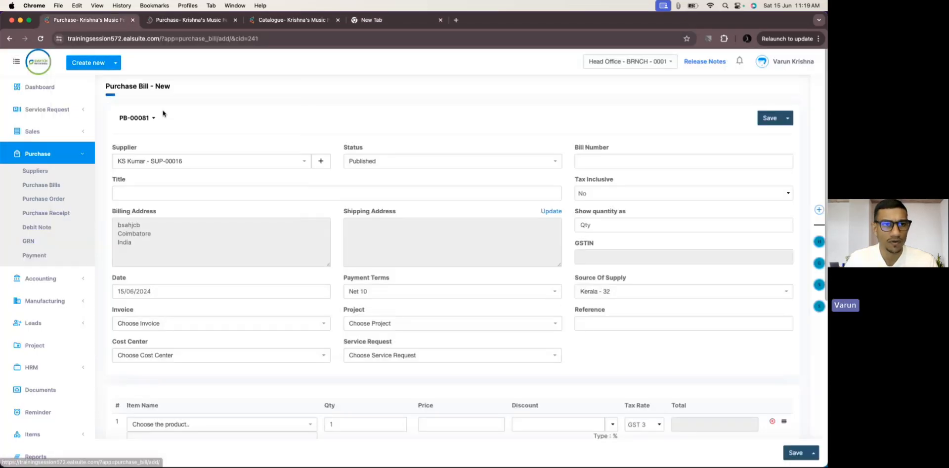
Choose the AMITY STILLS LLP supplier on the blank purchase bill and check whether its available products include ITC
left_click(161, 159)
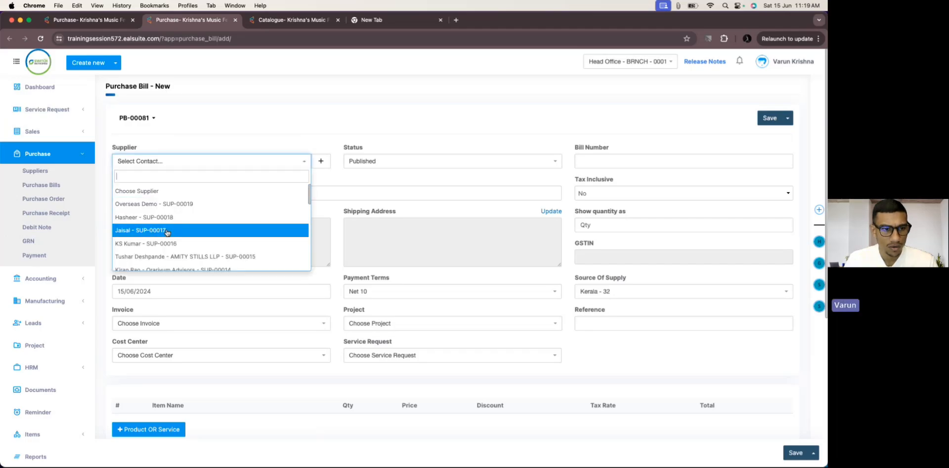
left_click(164, 256)
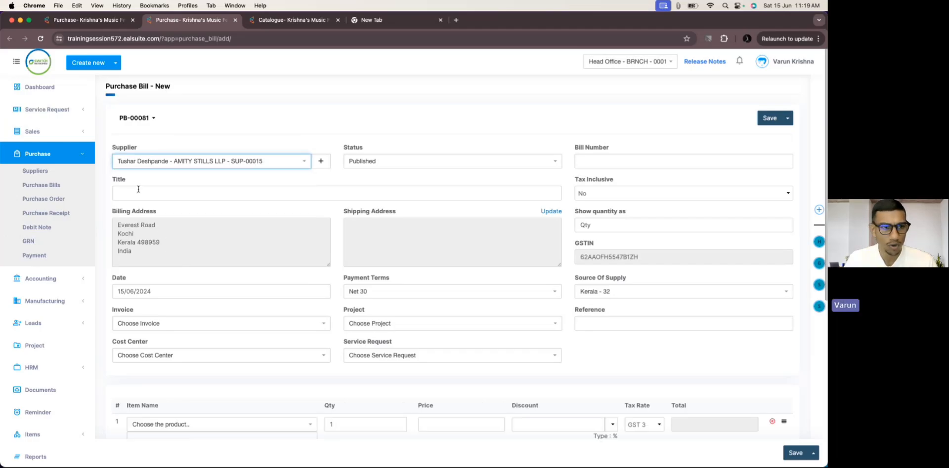
scroll(301, 186, "down", 3)
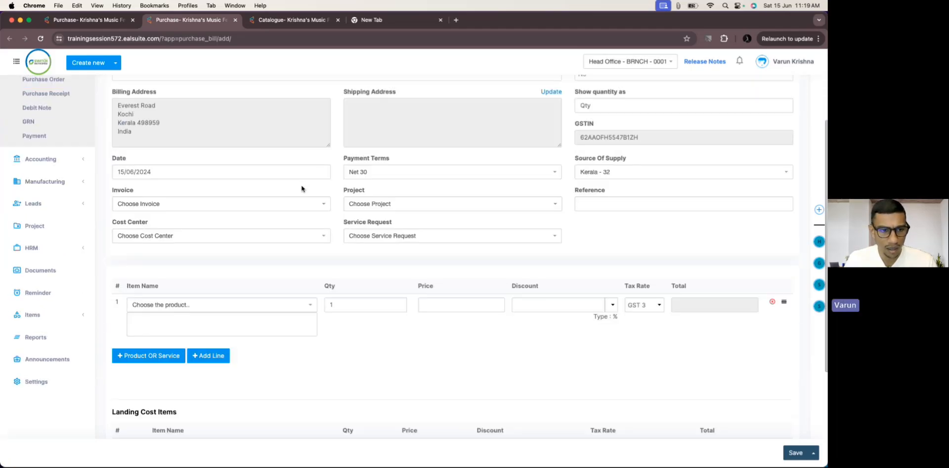
left_click(219, 303)
type("ITC")
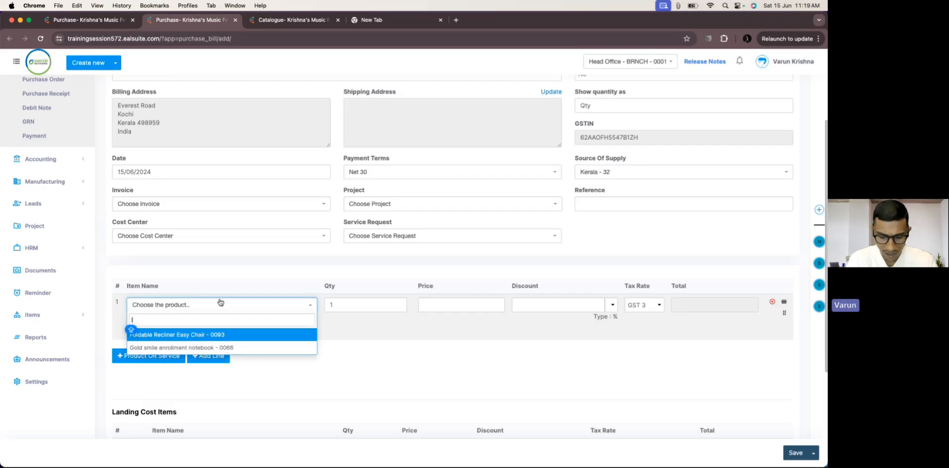
key("BackSpace")
key("BackSpace")
key("BackSpace")
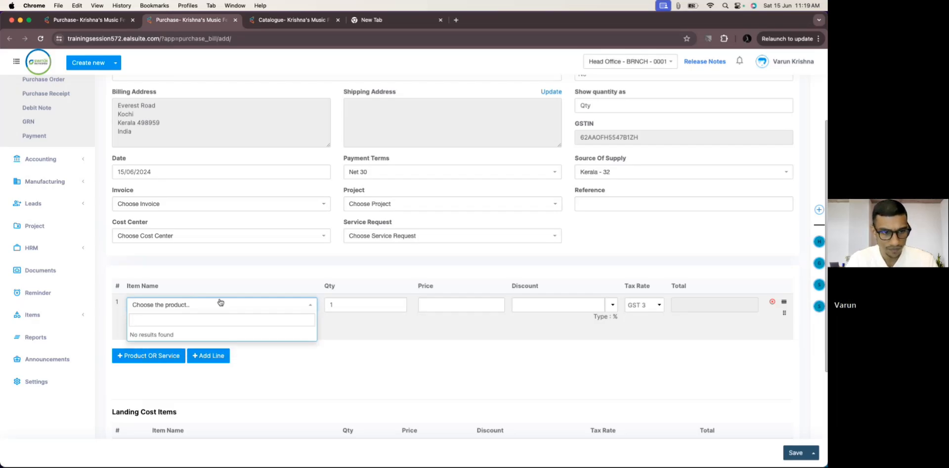
left_click(178, 355)
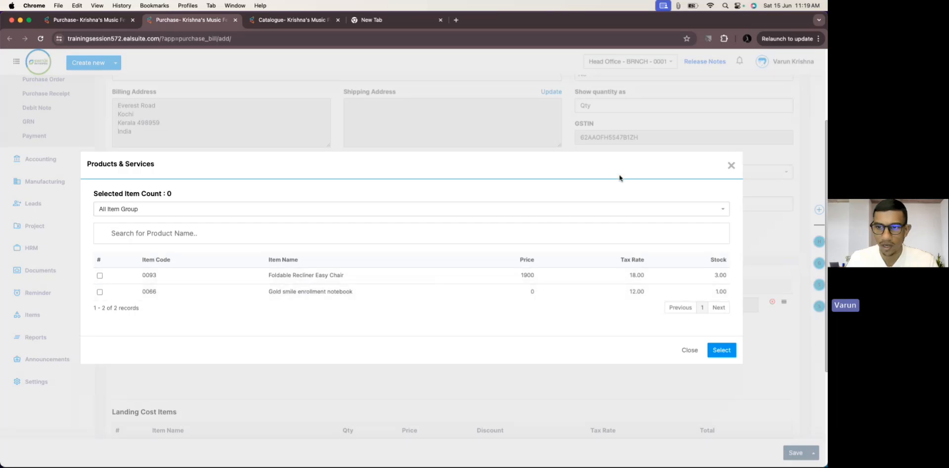
left_click(730, 166)
Switch the bill's supplier to the one listed just above Shipping Agency and view the products and services available
scroll(205, 148, "up", 3)
left_click(208, 161)
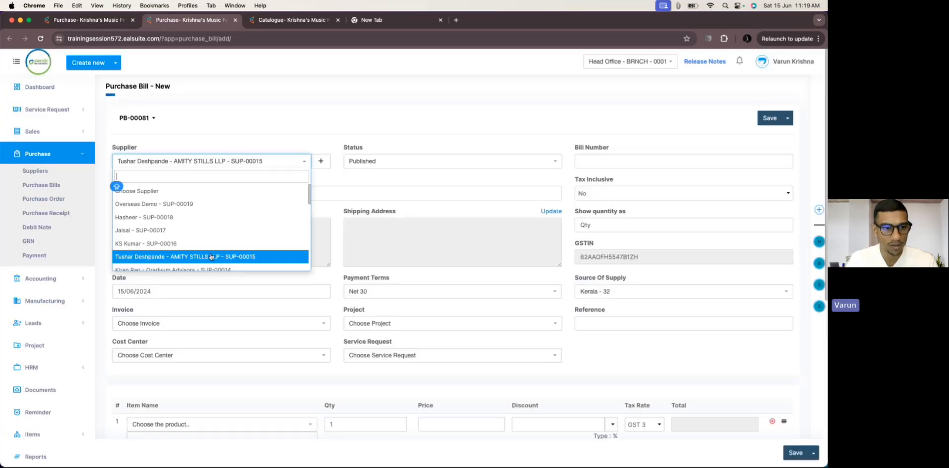
left_click(242, 231)
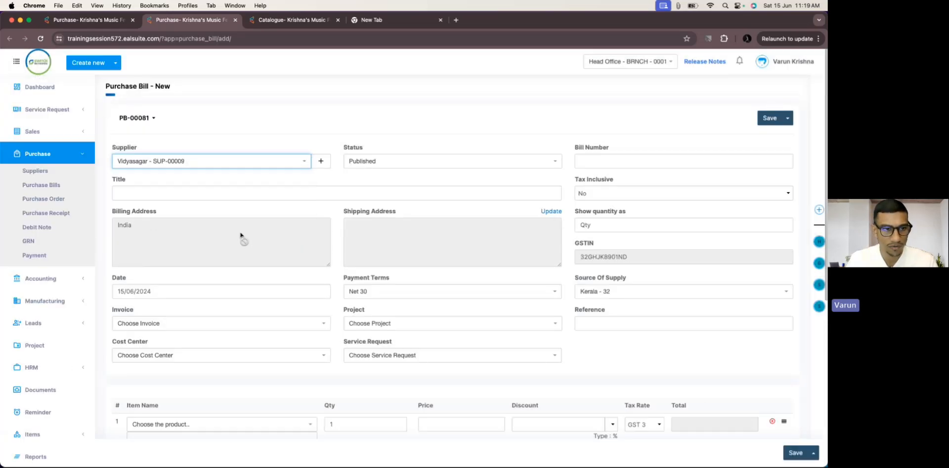
scroll(257, 227, "down", 2)
scroll(263, 220, "down", 2)
left_click(149, 313)
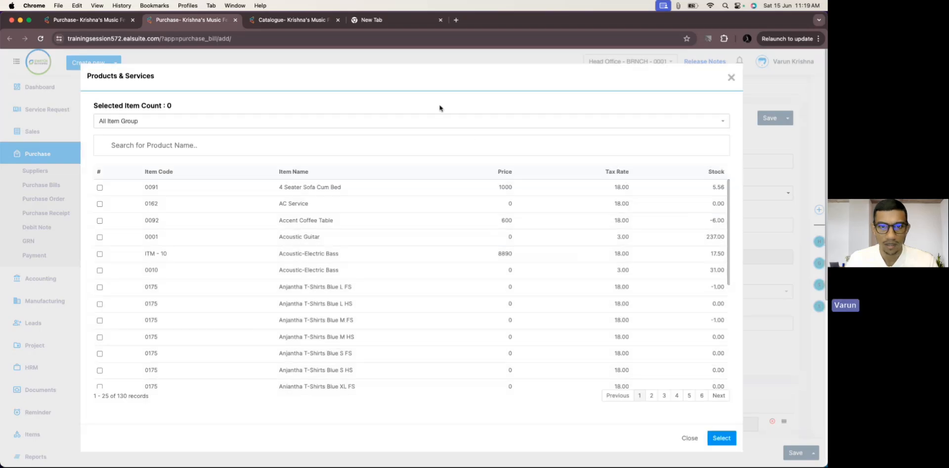
left_click(729, 78)
Add ITC Logipad to the first item line and check its price
scroll(191, 297, "down", 4)
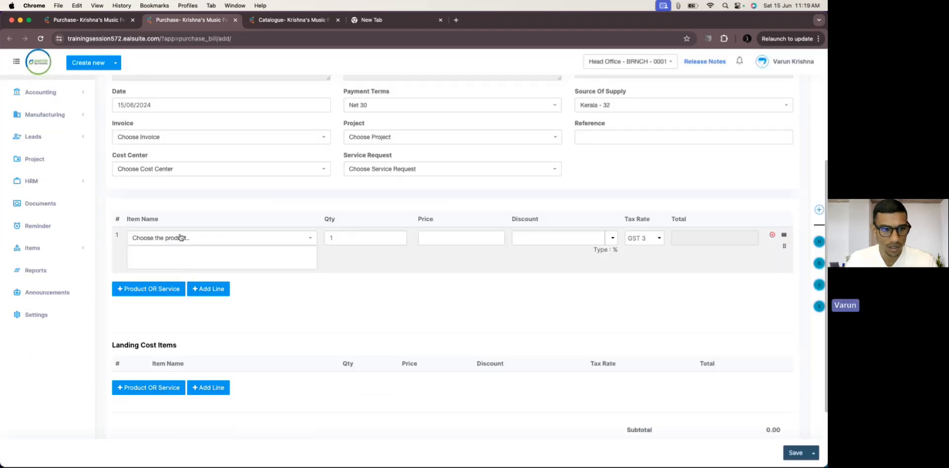
left_click(180, 238)
type("ITC")
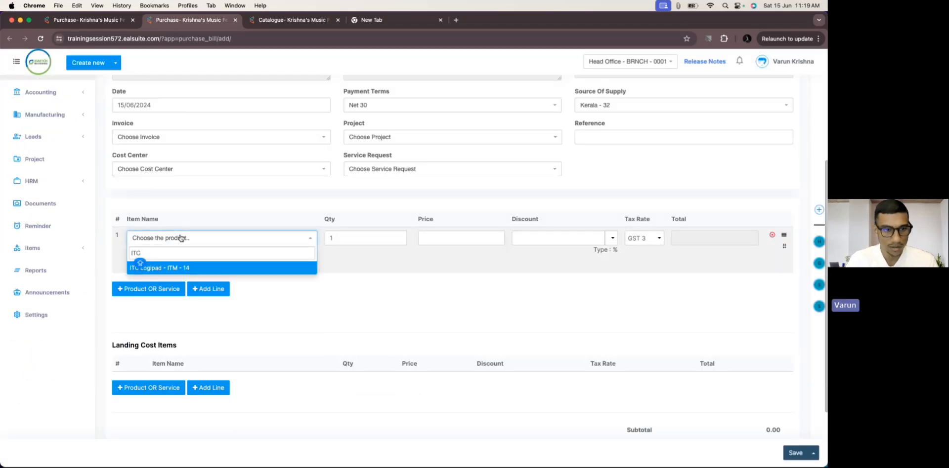
key("Return")
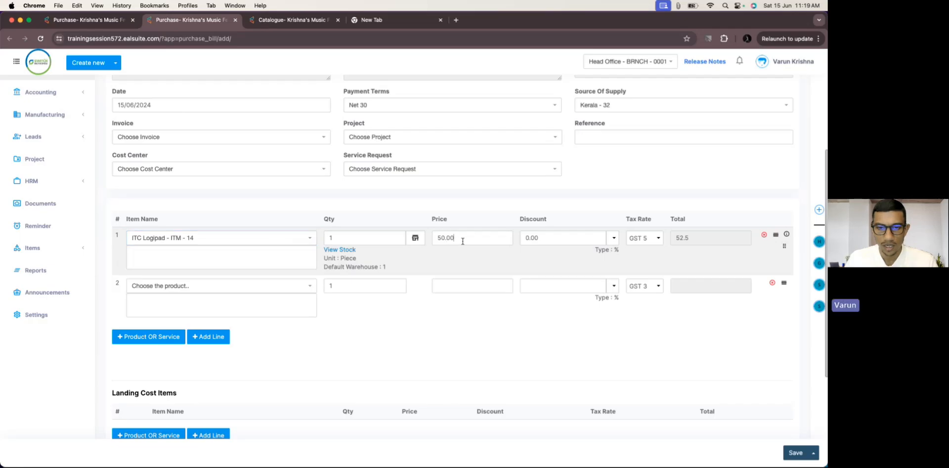
left_click(441, 238)
left_click(463, 238)
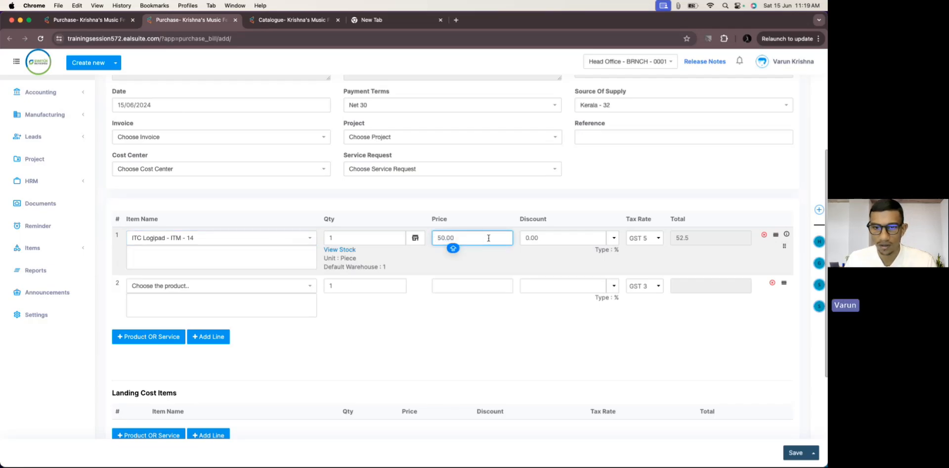
left_click_drag(486, 238, 432, 240)
left_click(454, 239)
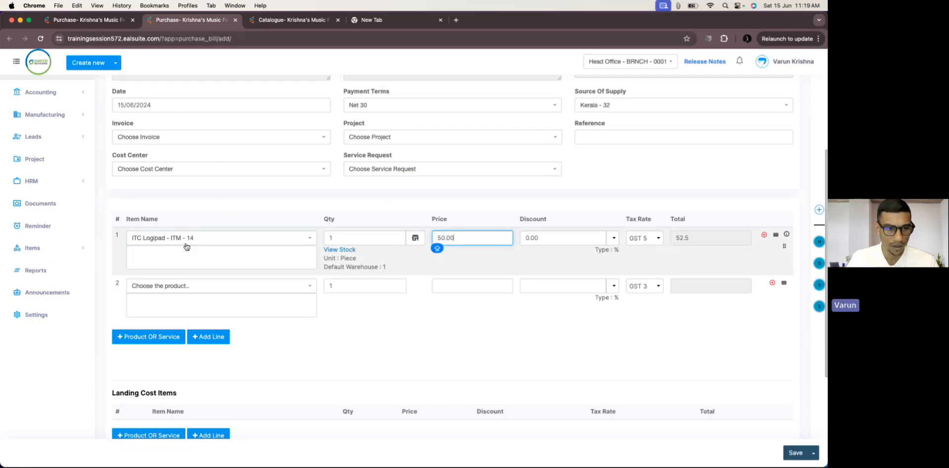
Compare ITC Logipad's price on the purchase bill with its price in the Standard Domestic Purchase catalogue
left_click(277, 20)
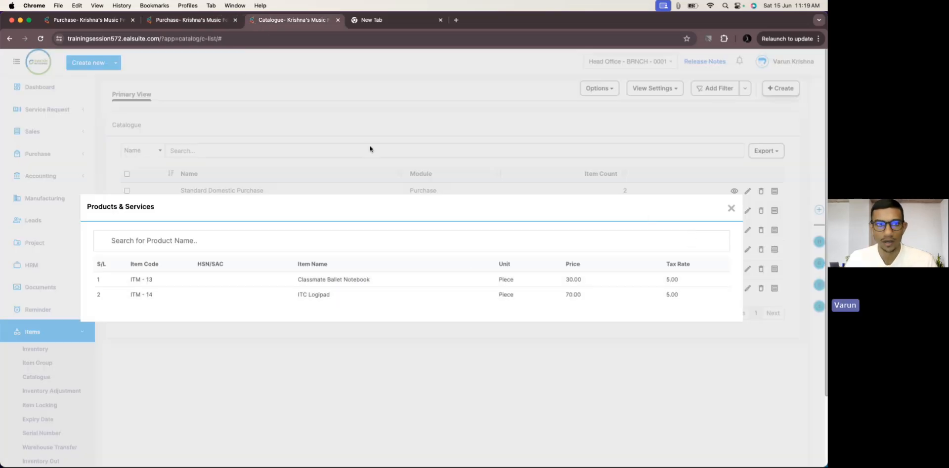
left_click(207, 22)
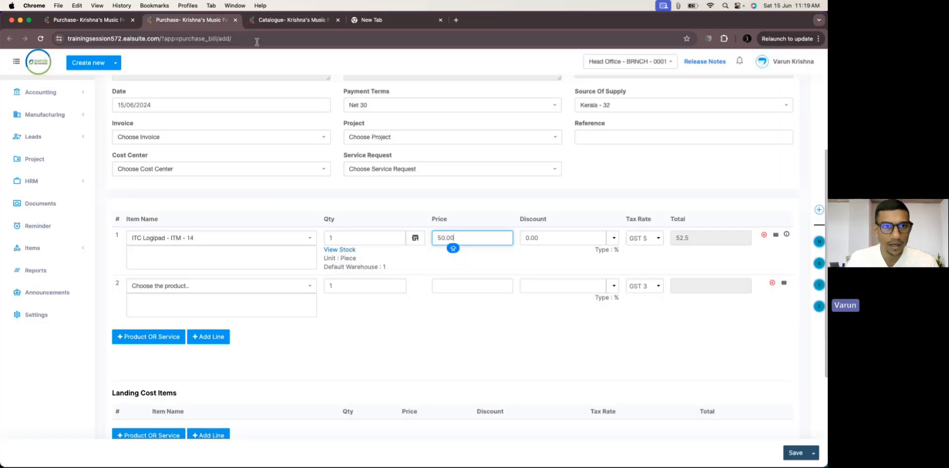
left_click(259, 24)
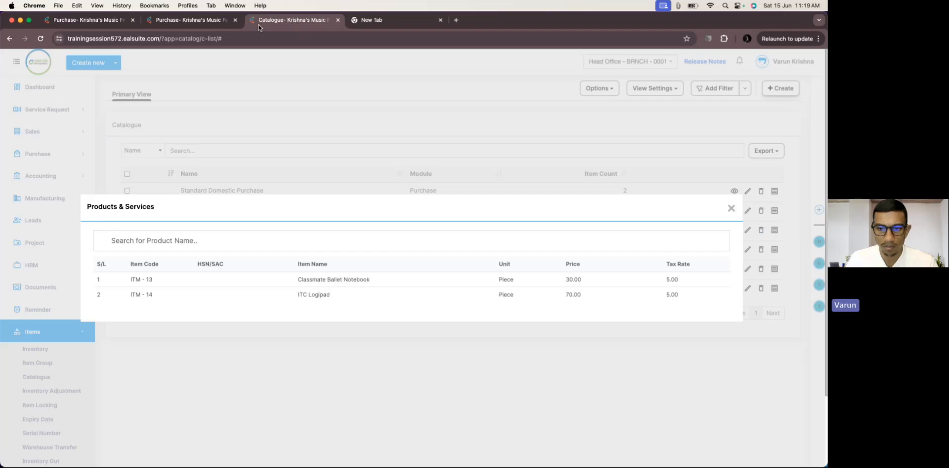
left_click(197, 20)
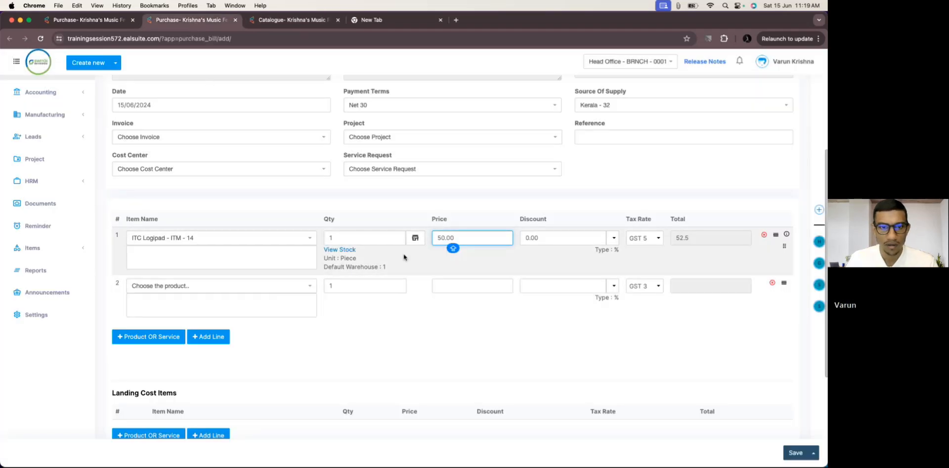
left_click_drag(455, 240, 427, 242)
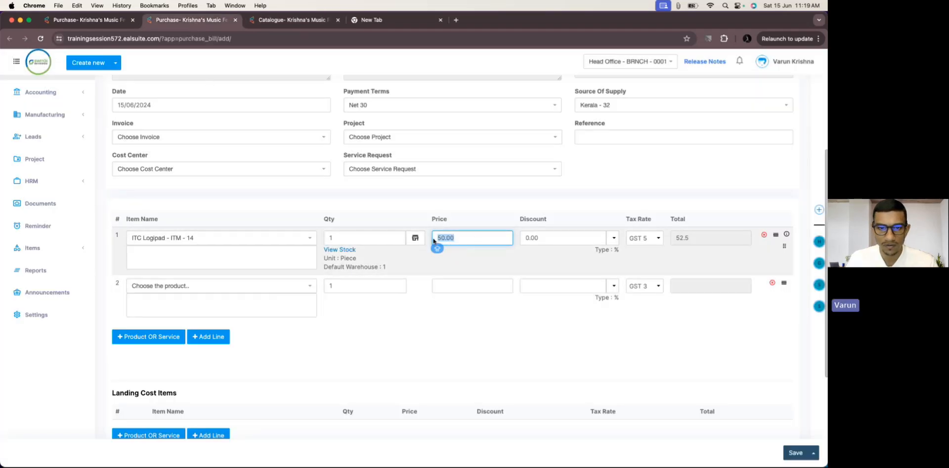
left_click(456, 237)
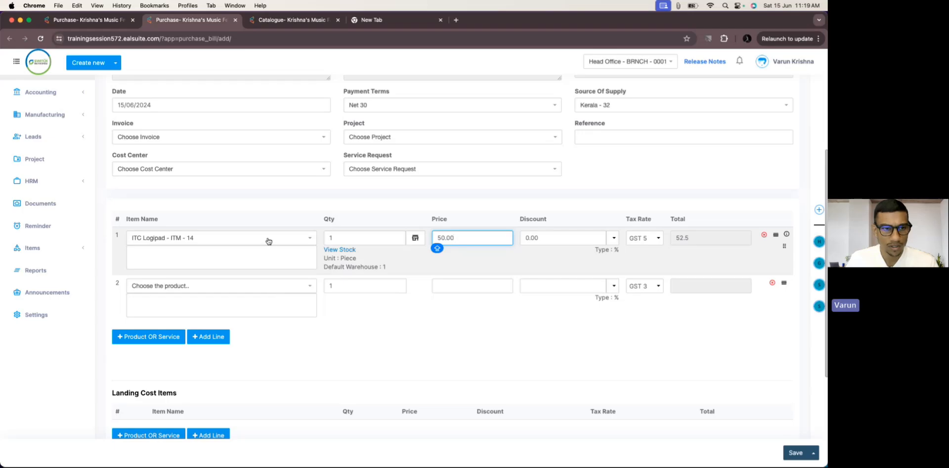
Change the bill's supplier to the one listed just below East Coast State and remove the ITC Logipad line
scroll(268, 241, "up", 5)
left_click(229, 162)
scroll(200, 260, "down", 1)
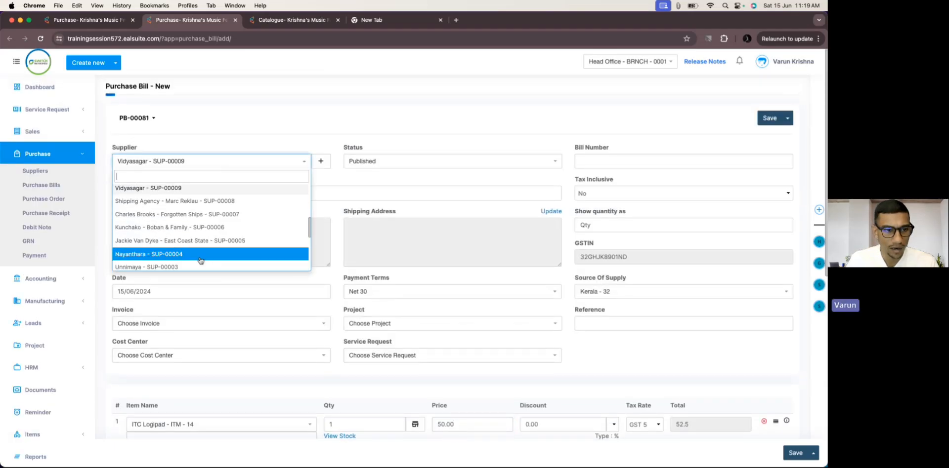
left_click(200, 254)
scroll(265, 239, "down", 5)
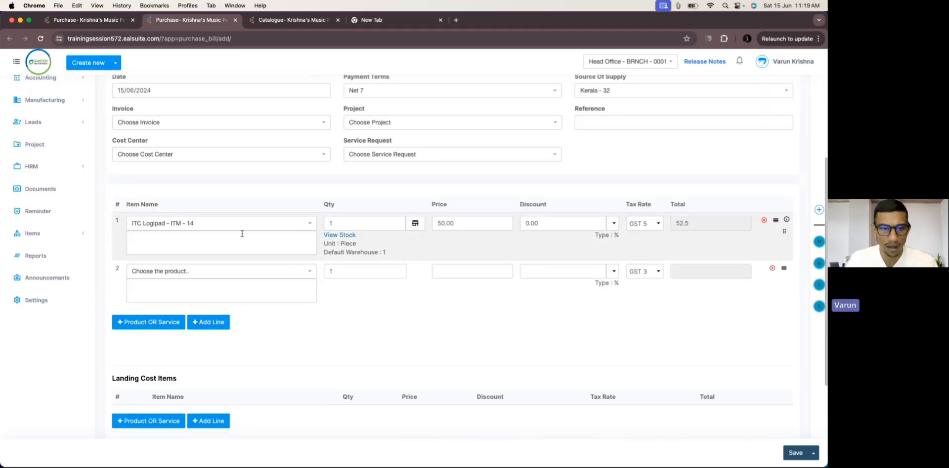
left_click(764, 219)
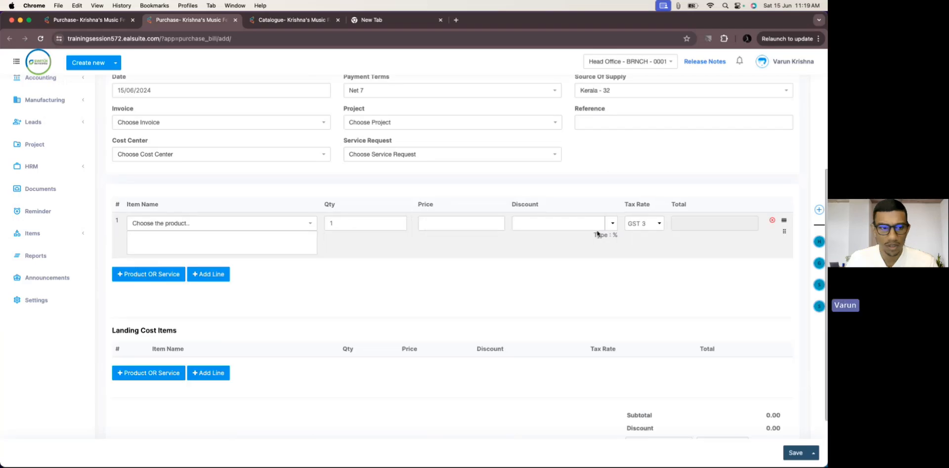
Add ITC Logipad again to the empty first item line
left_click(283, 225)
type("itc")
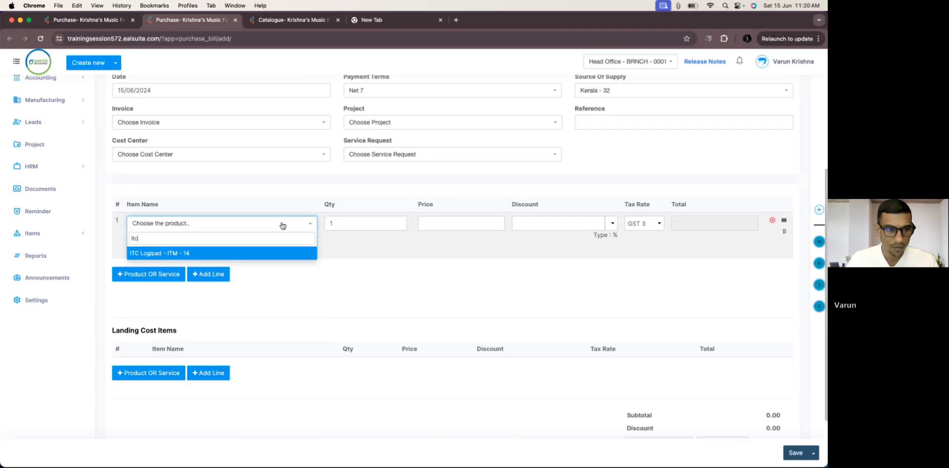
left_click(233, 254)
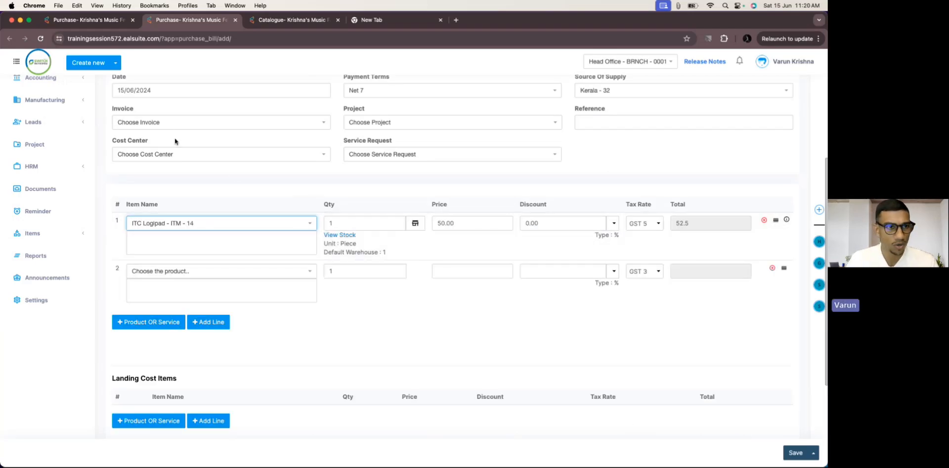
Open the inventory list in a separate browser tab and search the items by name for itc
scroll(114, 153, "up", 5)
left_click(84, 161)
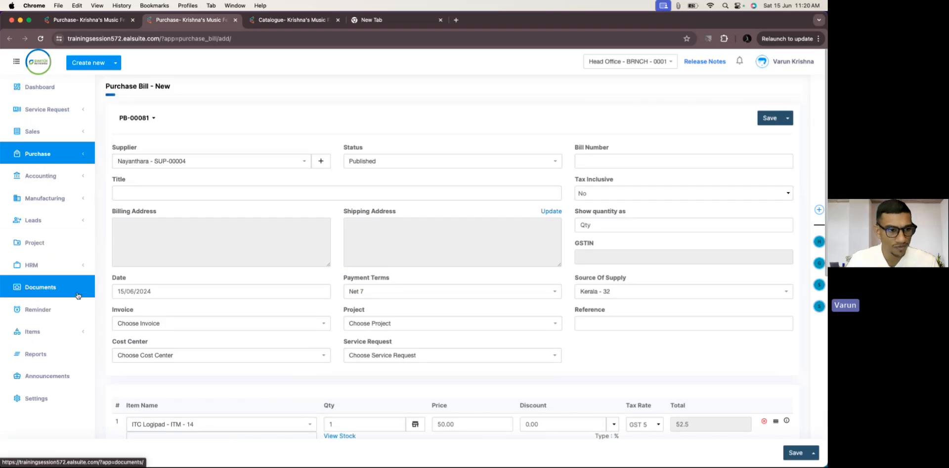
left_click(63, 332)
left_click(62, 347, "super")
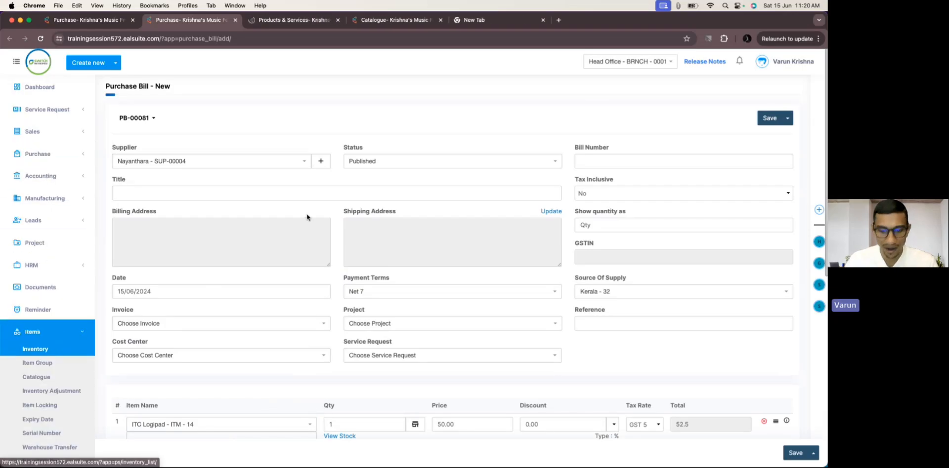
key("ctrl+Tab")
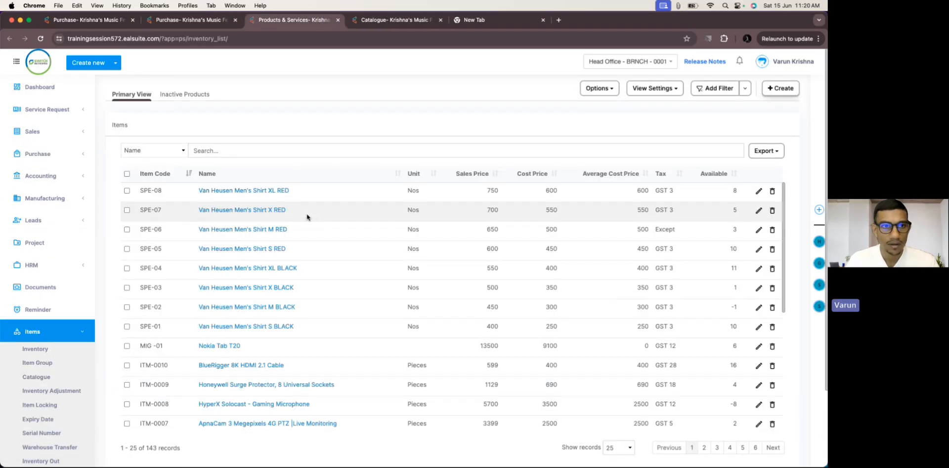
left_click(234, 153)
type("itc")
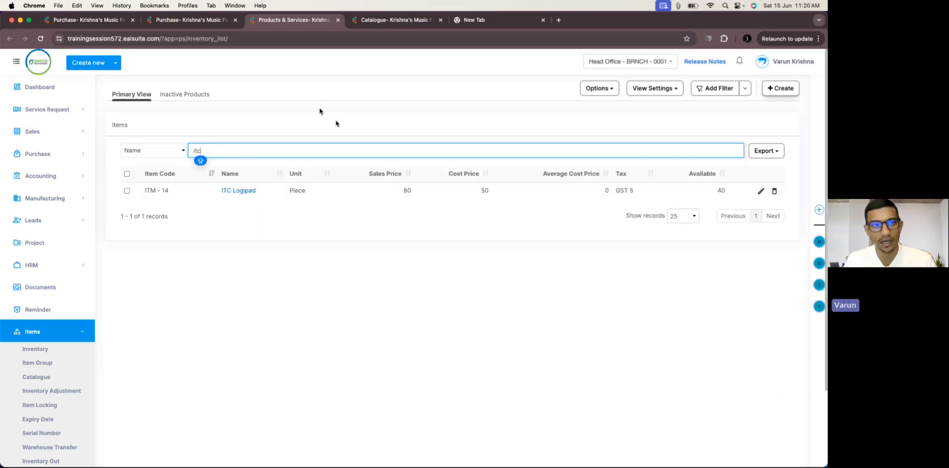
Return to the second purchase bill and examine the price on its ITC Logipad line
left_click(213, 21)
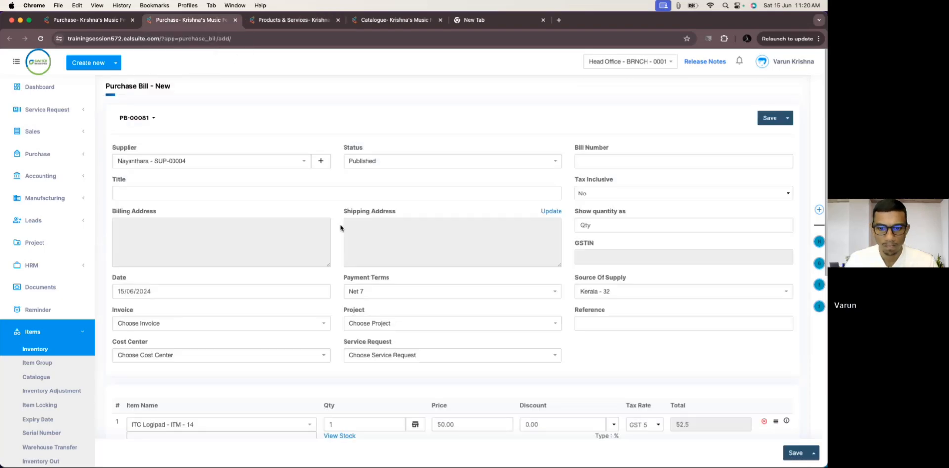
scroll(340, 227, "down", 3)
left_click(460, 275)
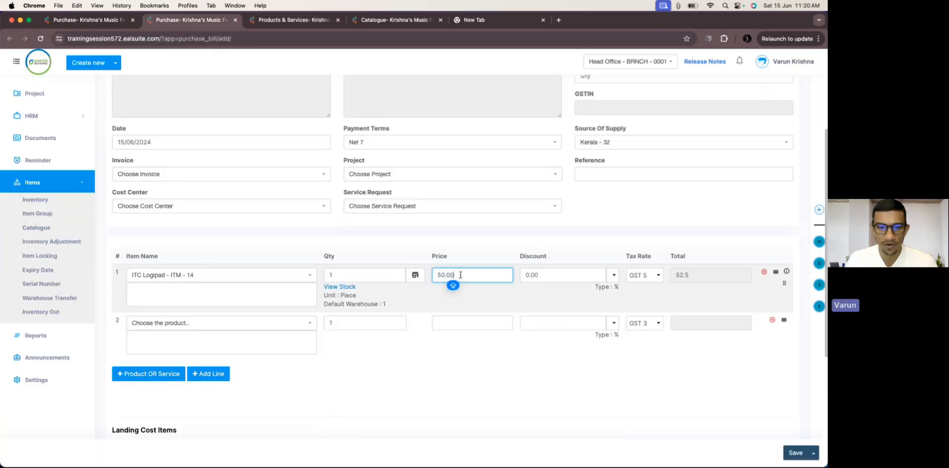
Return to the Coimbatore supplier's purchase bill, add ITC Logipad to the first item line, and check its price
left_click(73, 25)
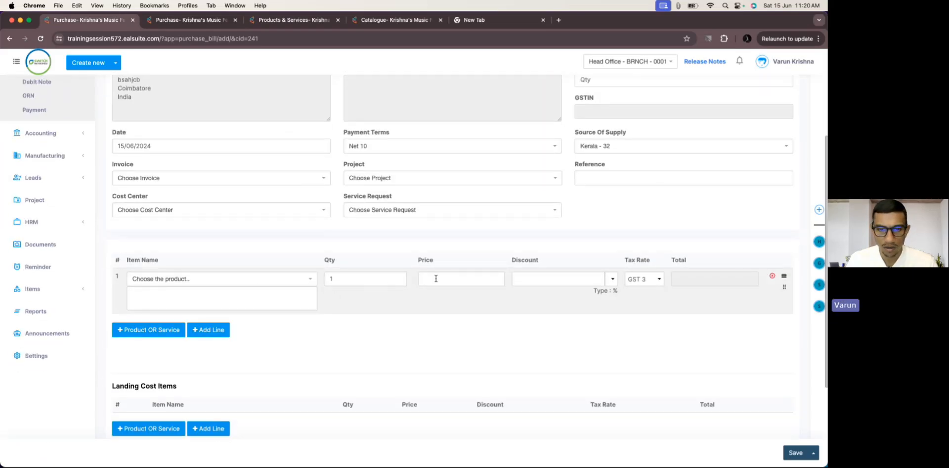
left_click(313, 279)
type("Itc")
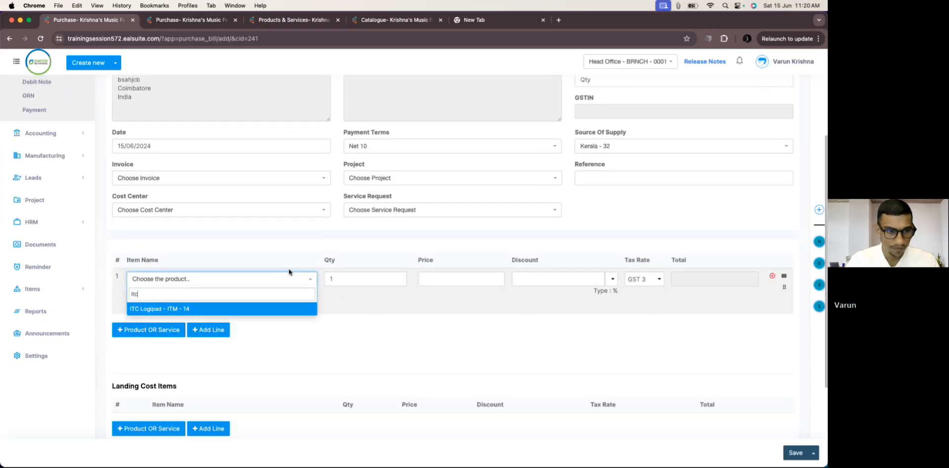
left_click(221, 310)
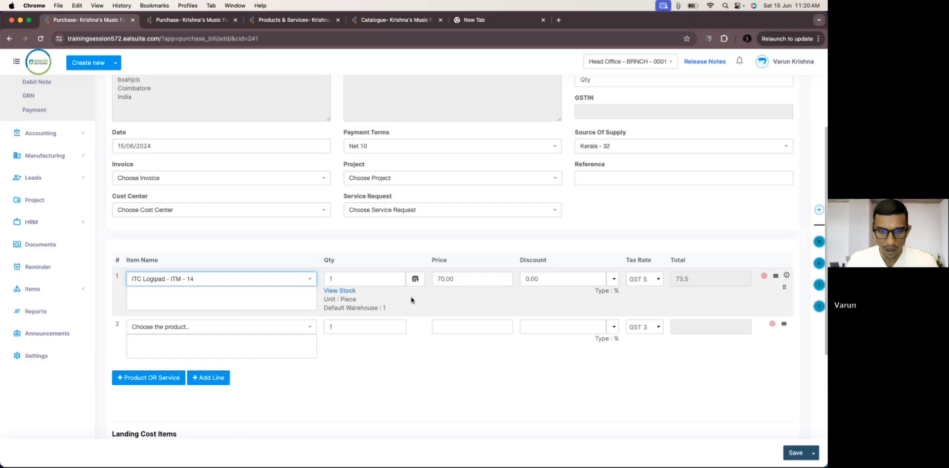
left_click(453, 279)
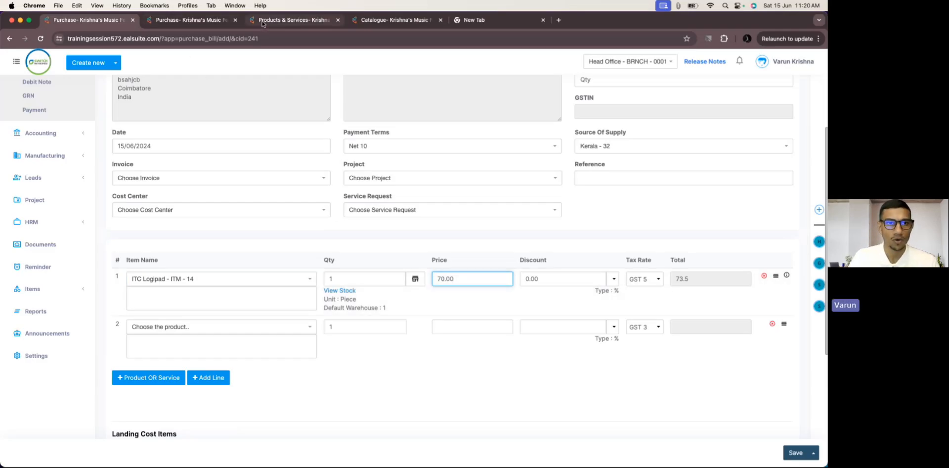
Compare the ITC Logipad price on the second supplier's purchase bill
left_click(211, 20)
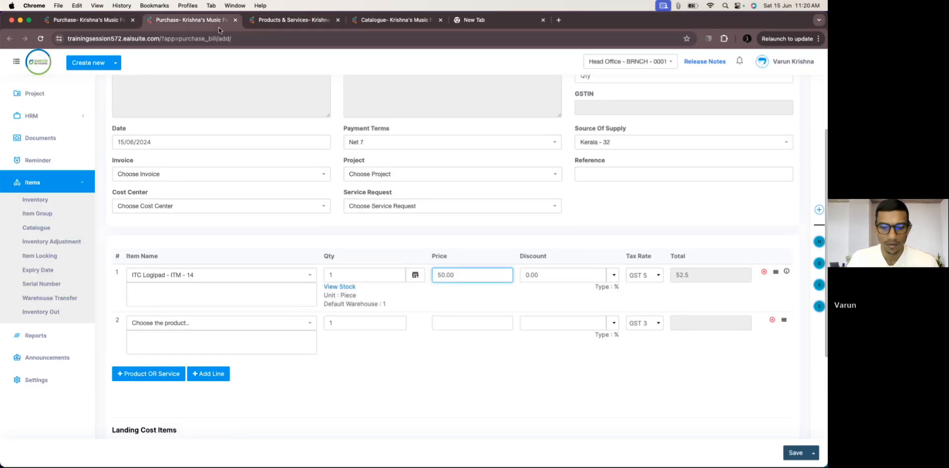
scroll(267, 138, "up", 3)
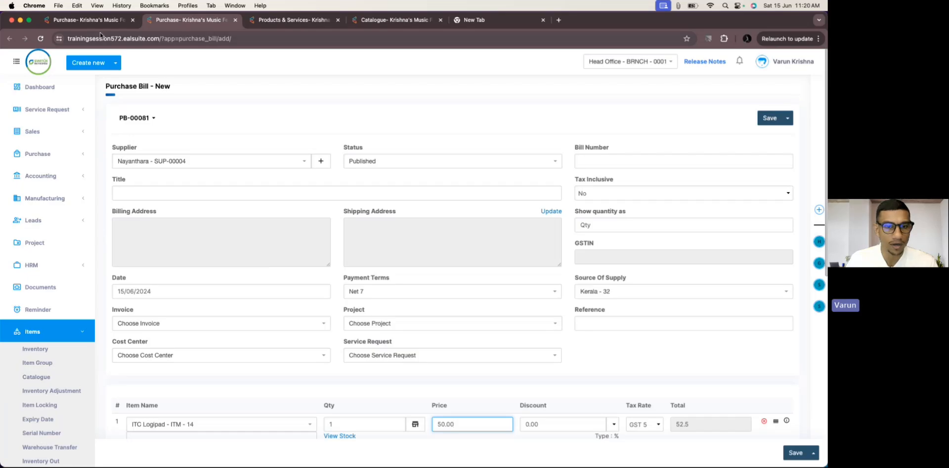
Edit the Standard Domestic Purchase catalogue, setting catalogue prices of 15 for Classmate Ballet Notebook and 40 for ITC Logipad, and save it
key("ctrl+Tab")
key("ctrl+Tab")
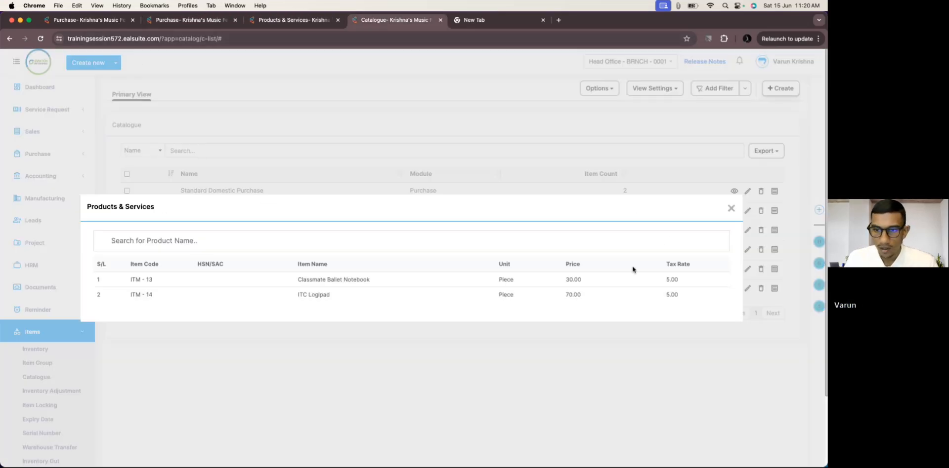
left_click(730, 208)
left_click(747, 191)
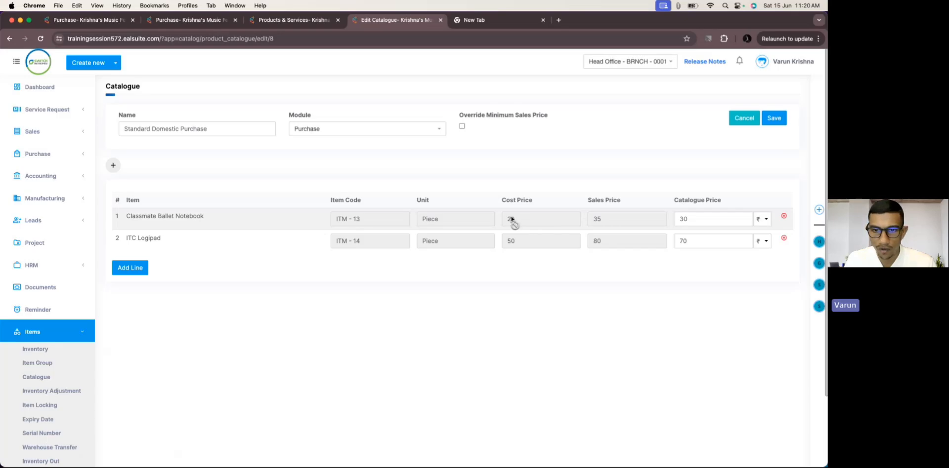
double_click(704, 218)
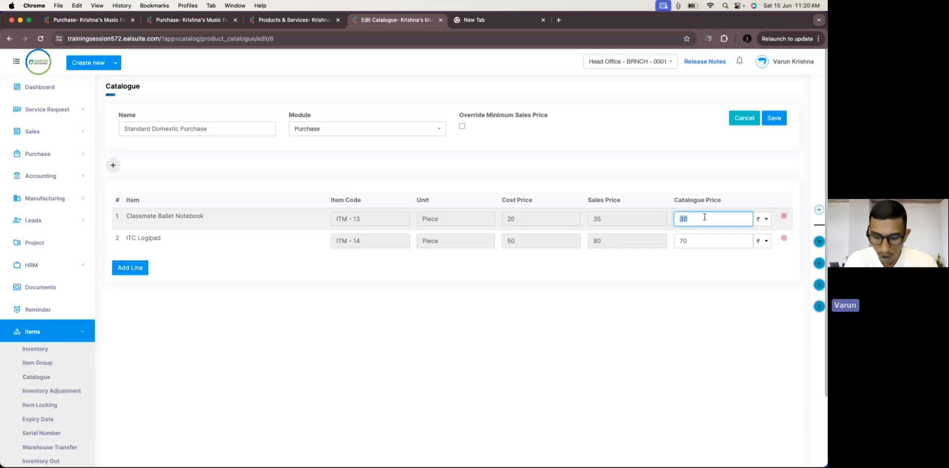
type("15")
double_click(686, 240)
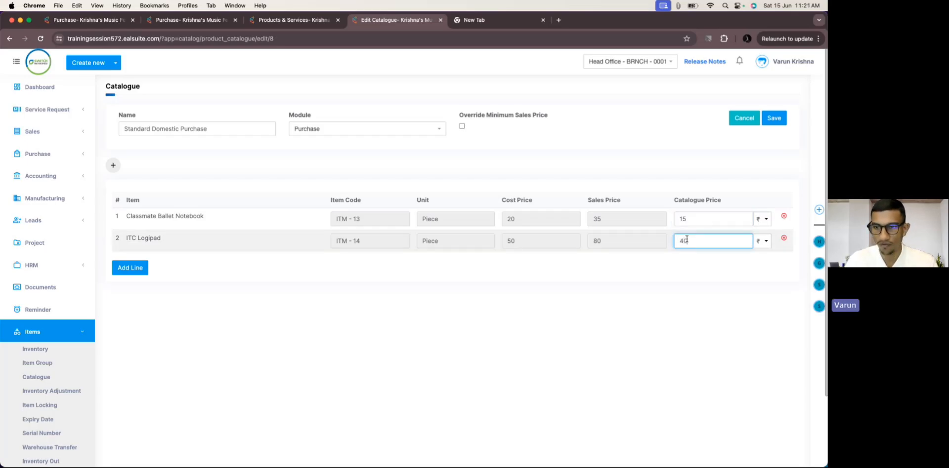
left_click(663, 292)
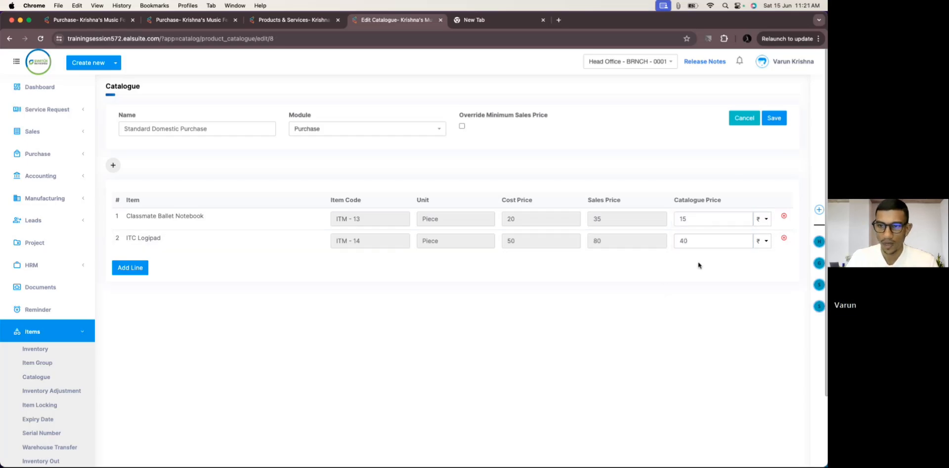
left_click(766, 124)
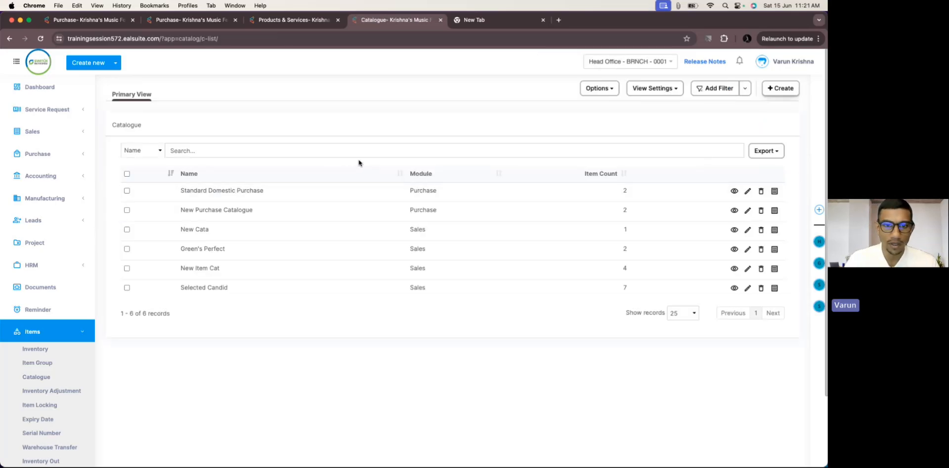
Reload the second purchase bill, discarding its entries, and choose the same supplier again
key("ctrl+shift+Tab")
key("ctrl+shift+Tab")
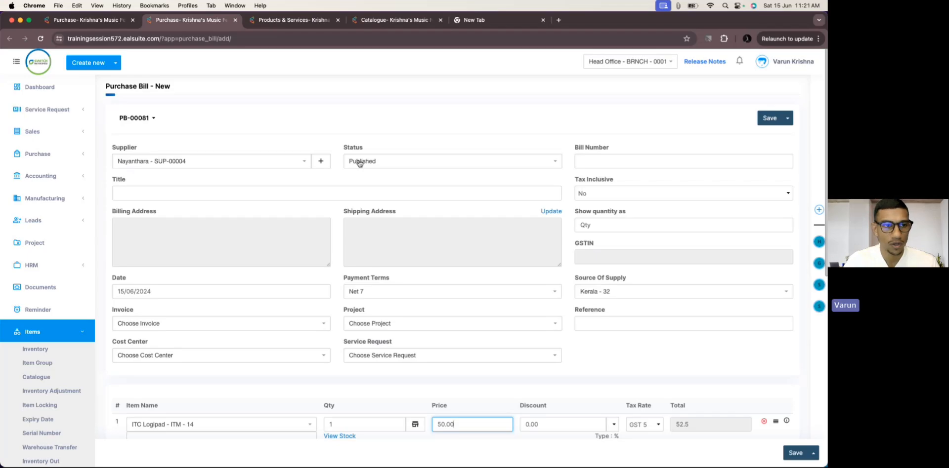
key("super+r")
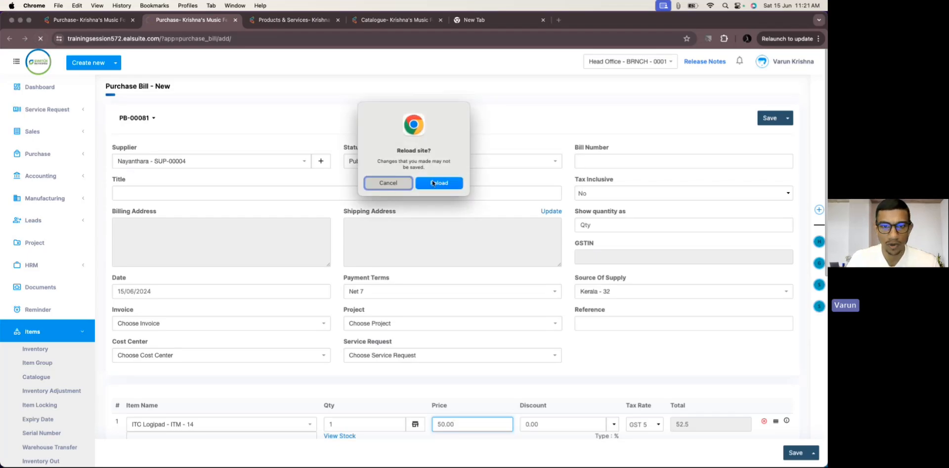
left_click(433, 183)
scroll(158, 383, "down", 3)
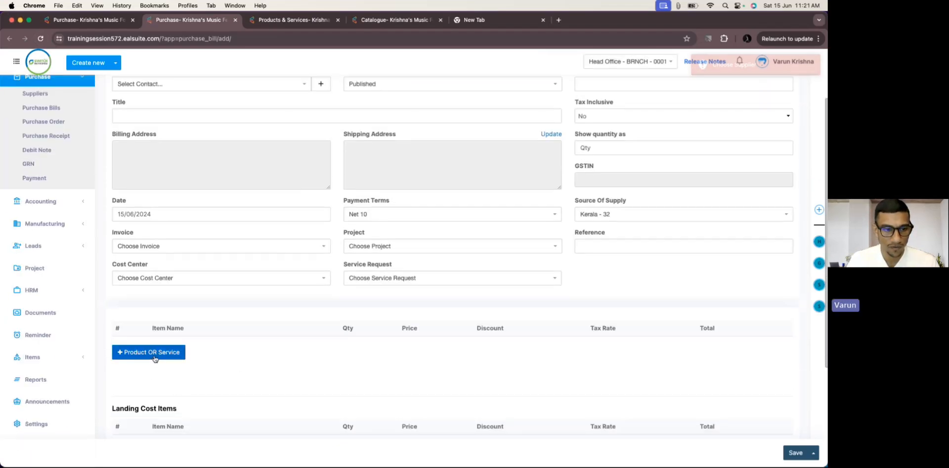
scroll(141, 99, "up", 3)
left_click(158, 162)
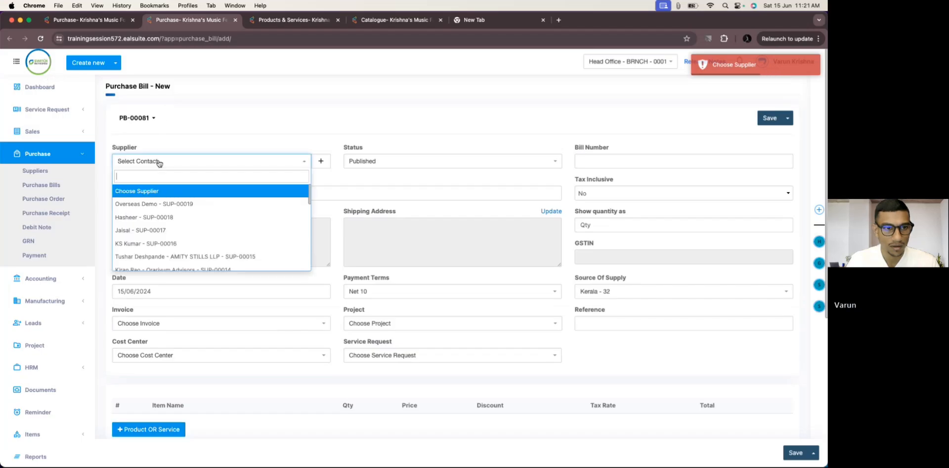
type("has")
left_click(179, 190)
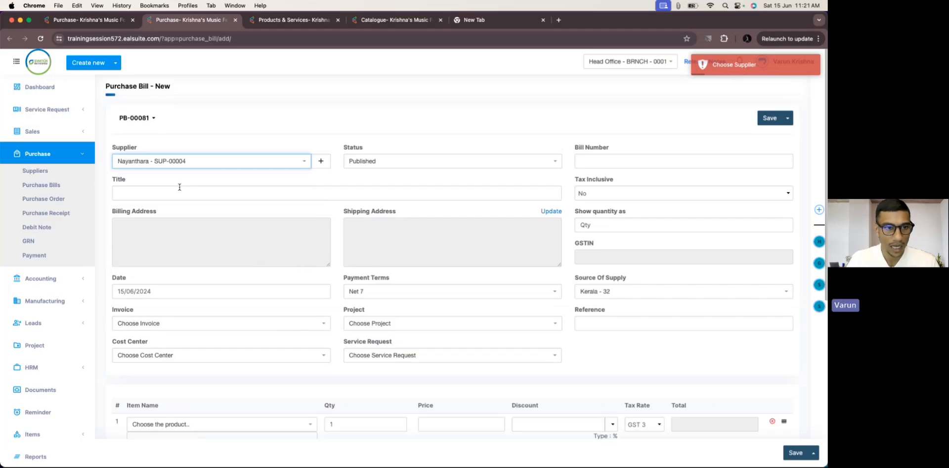
Add ITC Logipad to the first item line of the reloaded second purchase bill
scroll(216, 221, "down", 3)
left_click(206, 267)
type("ITC")
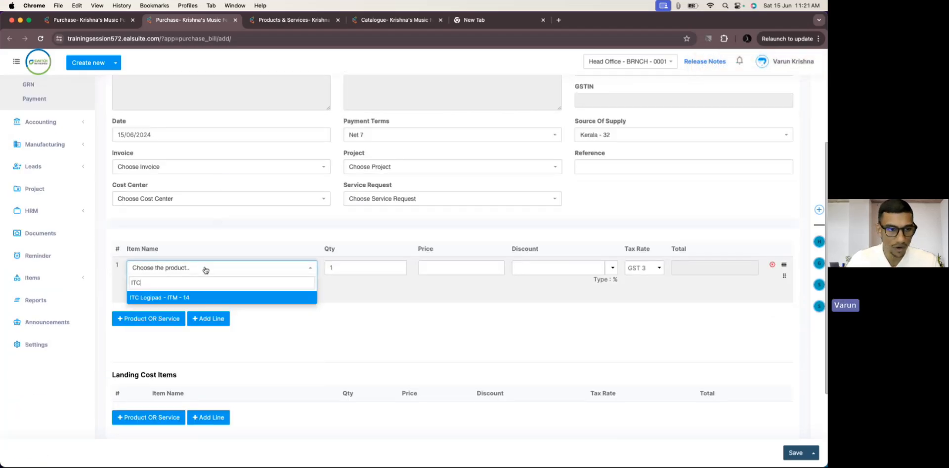
left_click(190, 297)
left_click(207, 318)
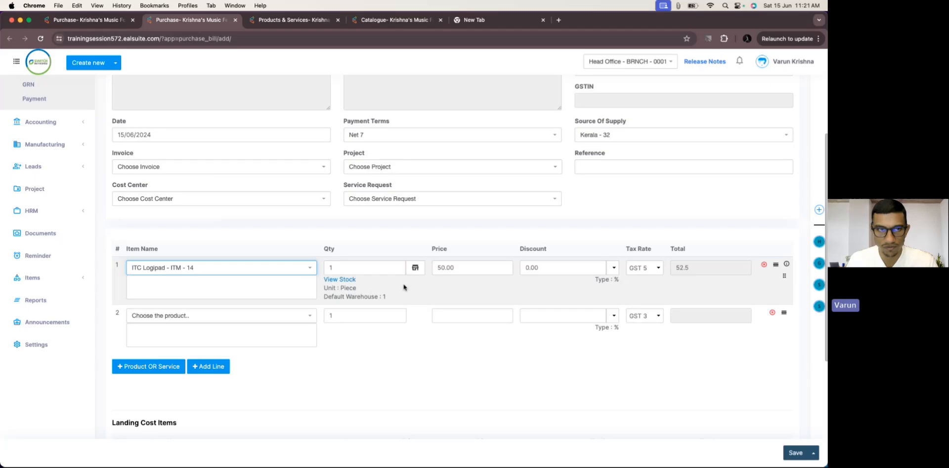
Return to the Coimbatore supplier's purchase bill and reload it, discarding the unsaved item line
left_click(75, 21)
scroll(226, 253, "up", 3)
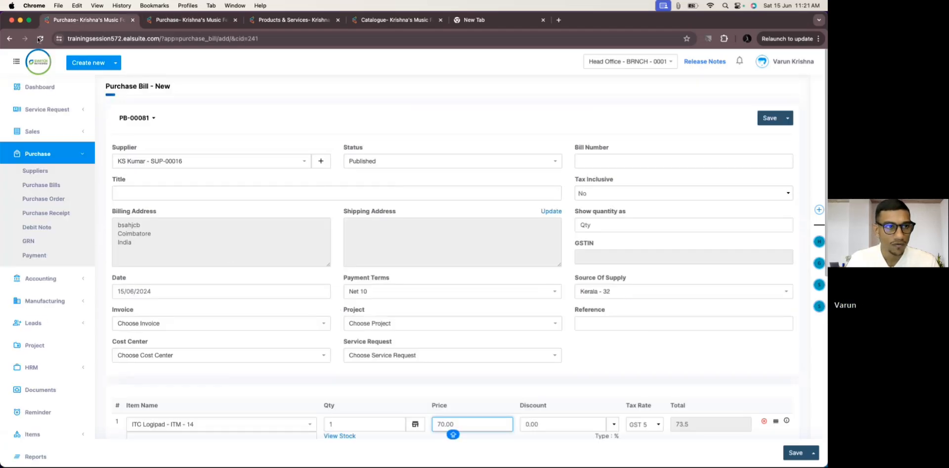
key("super+r")
left_click(435, 183)
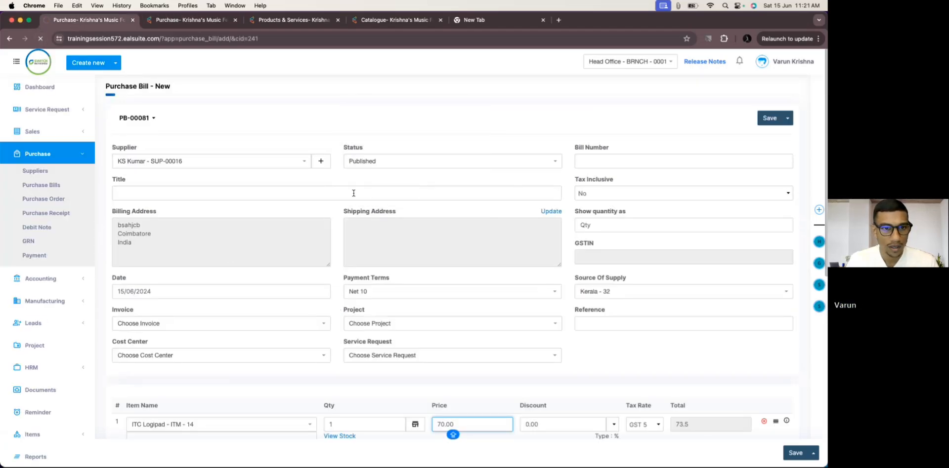
Add Classmate Ballet Notebook and ITC Logipad to the first two item lines of the Coimbatore supplier's bill
scroll(248, 189, "down", 5)
left_click(239, 221)
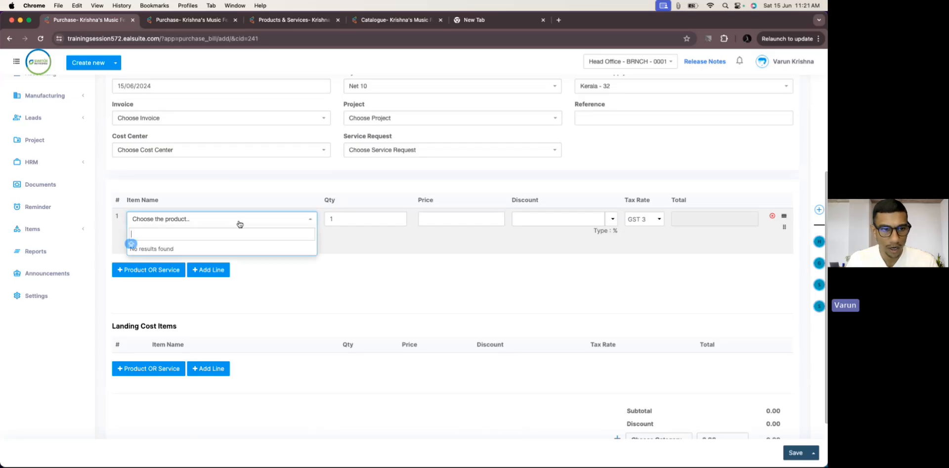
type("it")
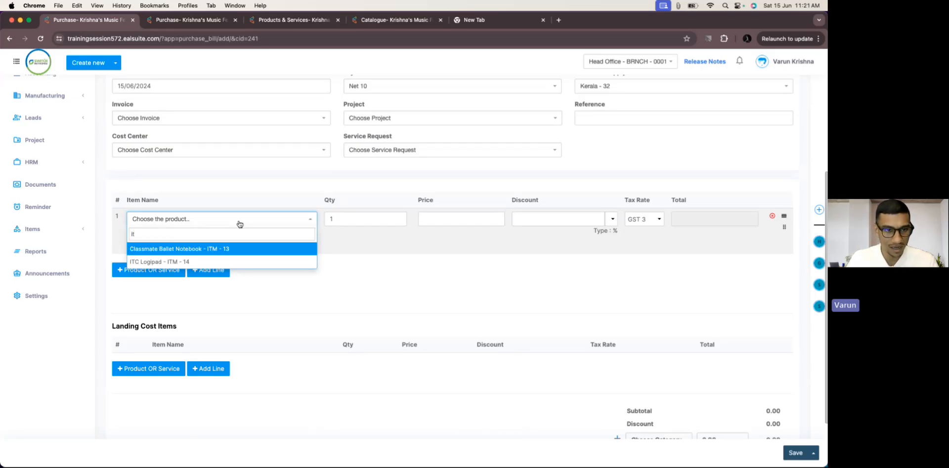
left_click(219, 249)
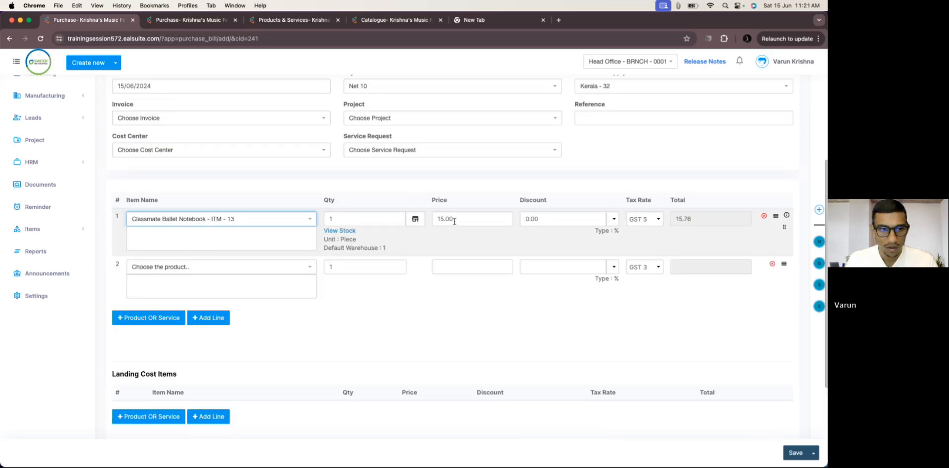
left_click(199, 273)
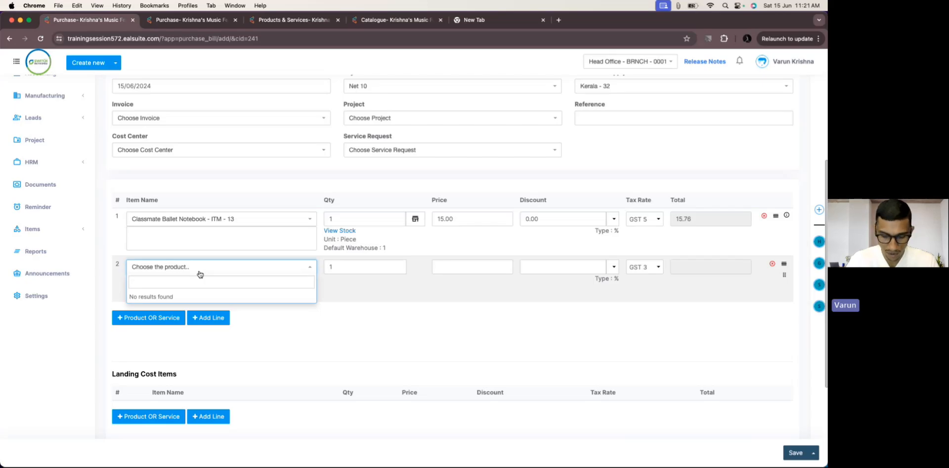
type("ITC")
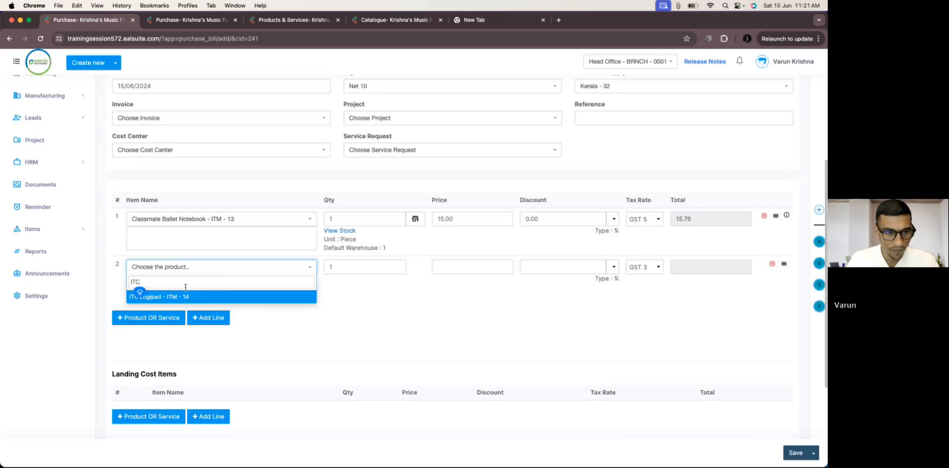
left_click(184, 297)
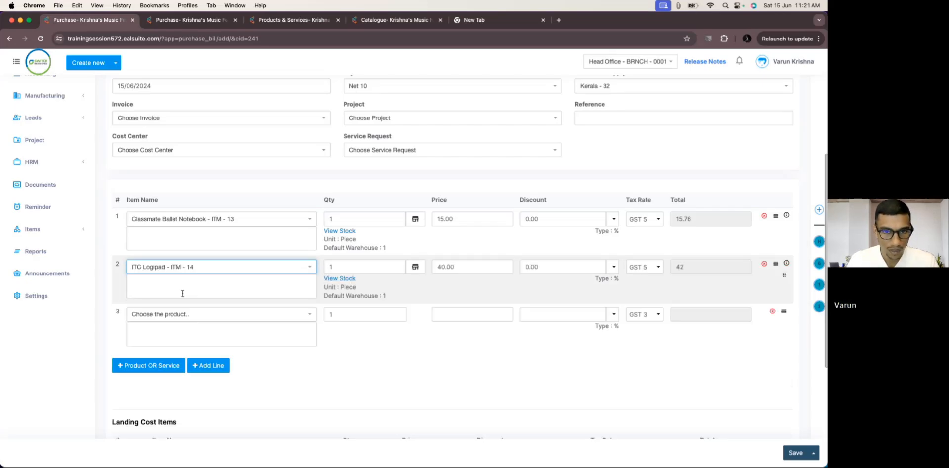
View the item prices in the Standard Domestic Purchase catalogue and compare them with the Coimbatore supplier's bill
left_click(232, 23)
key("ctrl+Tab")
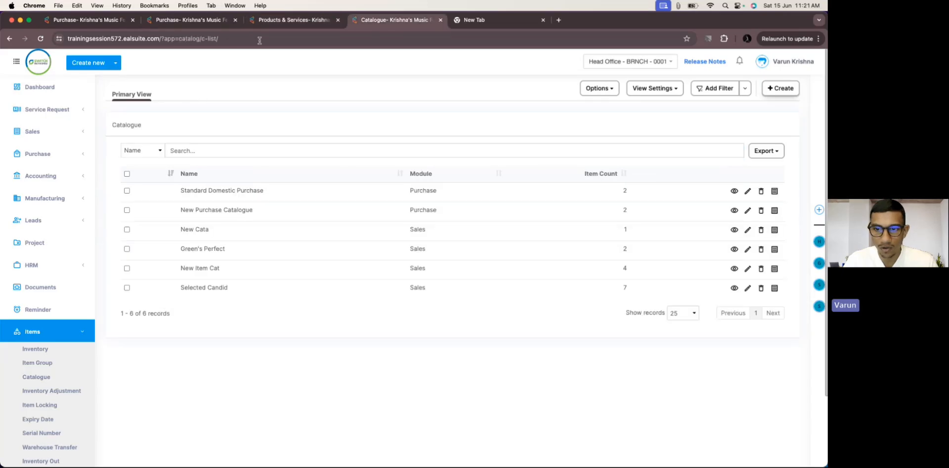
left_click(734, 192)
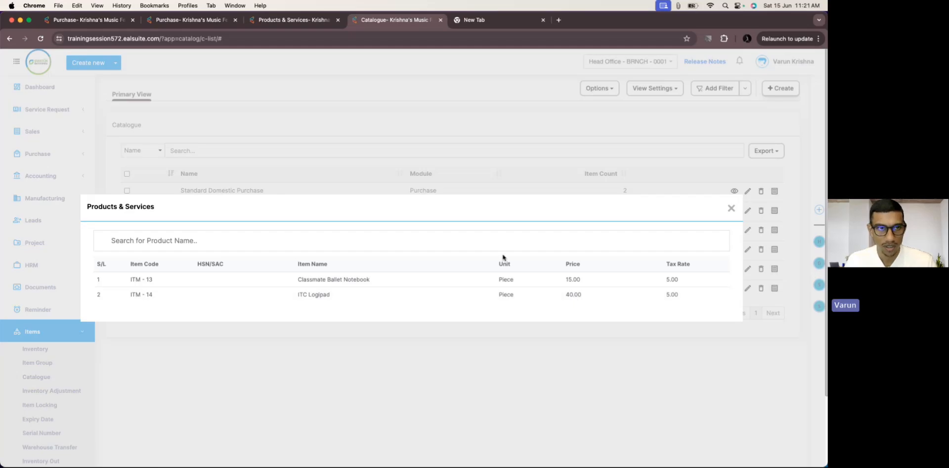
key("super+2")
key("super+1")
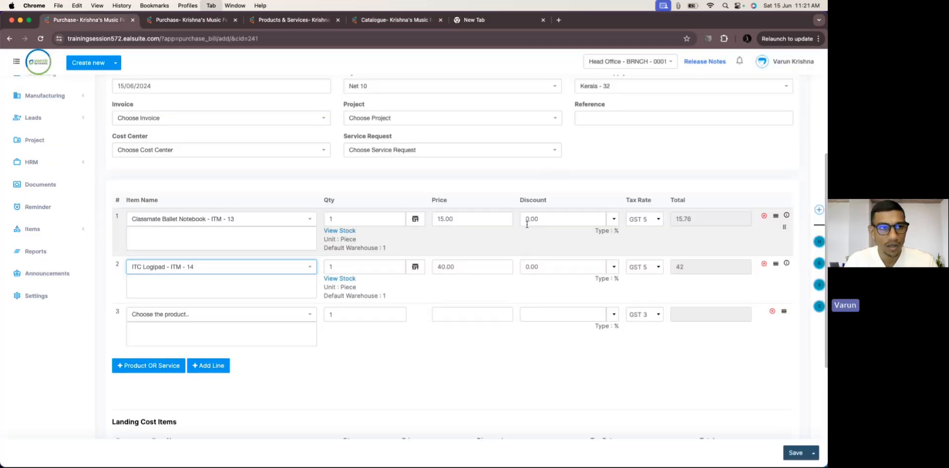
Review the supplier details and item lines of the Coimbatore supplier's bill, and save the purchase bill
scroll(526, 225, "up", 5)
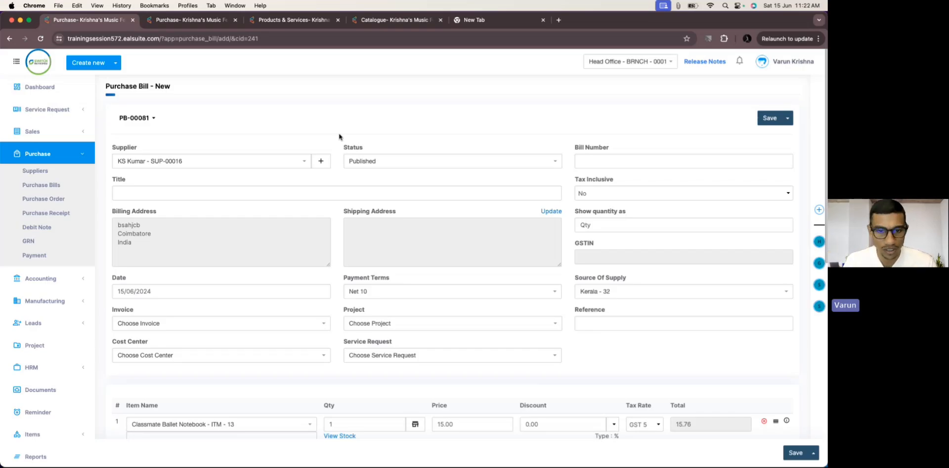
scroll(338, 137, "down", 5)
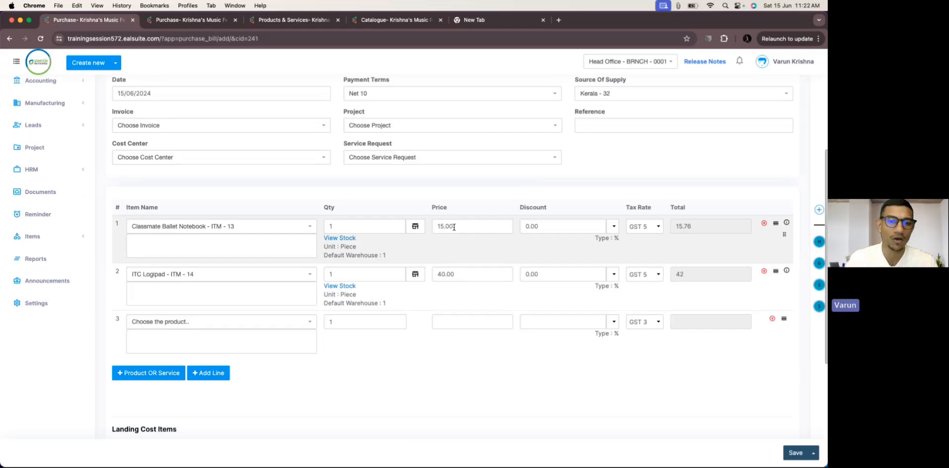
scroll(454, 227, "up", 4)
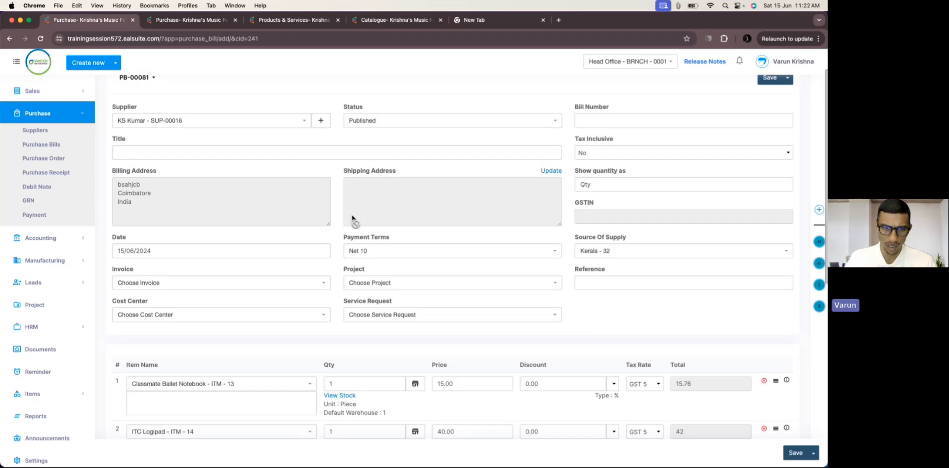
scroll(346, 222, "up", 2)
scroll(568, 273, "down", 7)
left_click(792, 454)
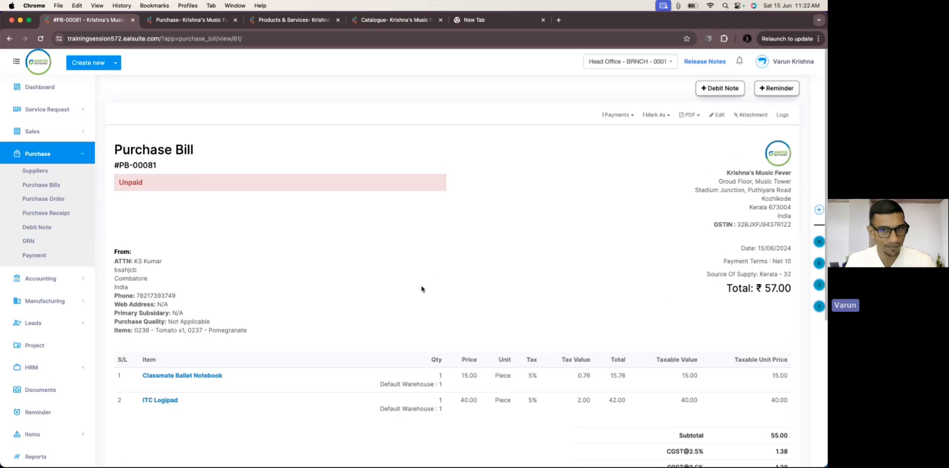
Open the saved purchase bill for editing and check the product and service list for its item lines
left_click(718, 117)
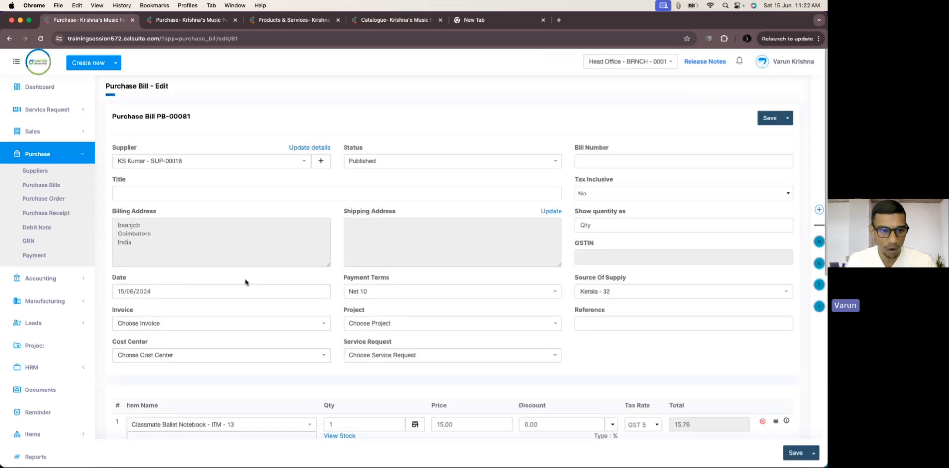
scroll(168, 341, "down", 3)
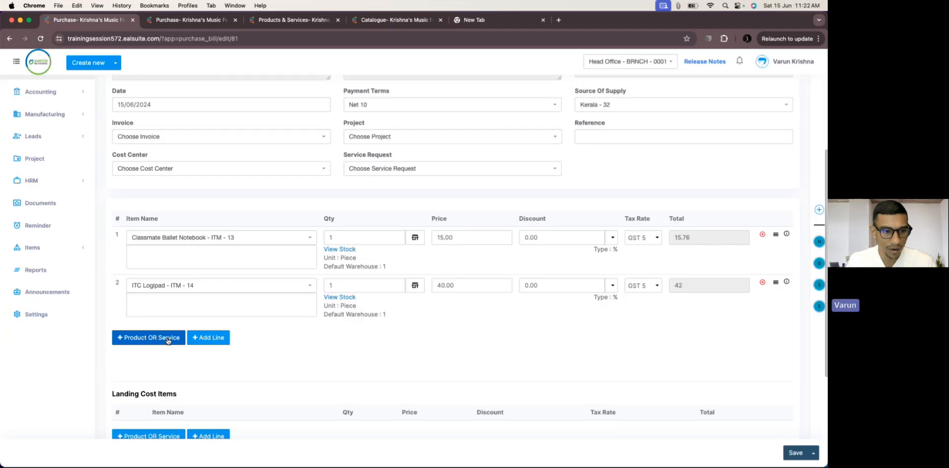
left_click(168, 340)
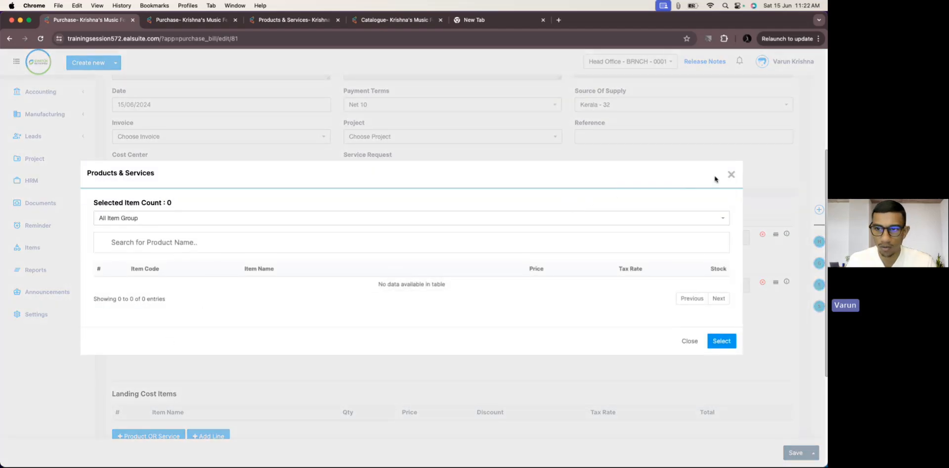
left_click(731, 175)
Remove the ITC Logipad and Classmate Ballet Notebook lines from the bill and reopen the product and service list
left_click(762, 282)
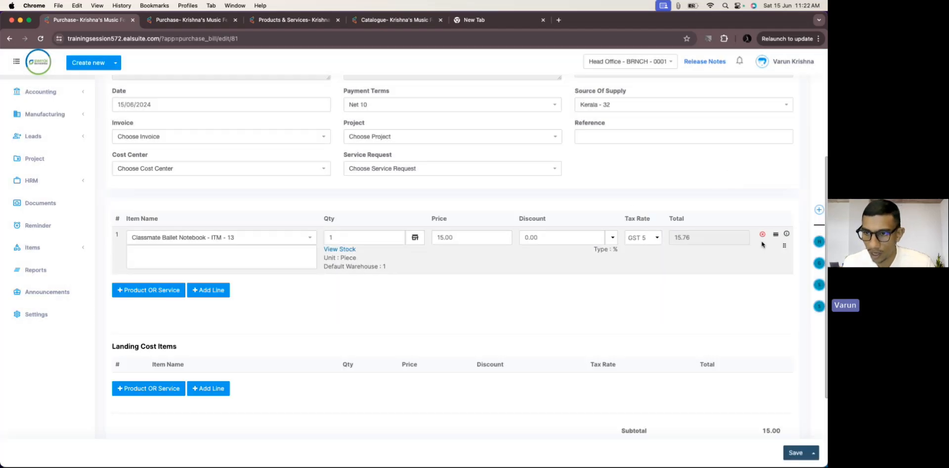
left_click(761, 234)
left_click(169, 245)
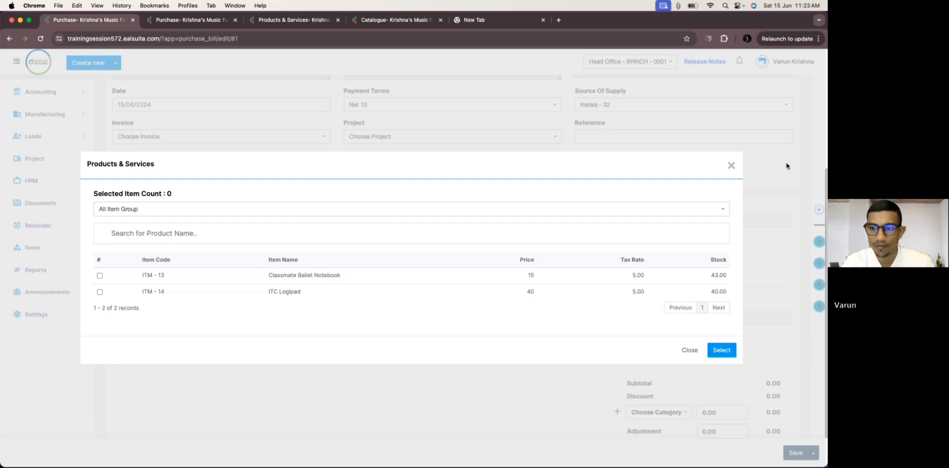
Close the product list, leave the Coimbatore supplier's bill without saving, and close the browser window, discarding the unsaved new purchase bill
left_click(731, 165)
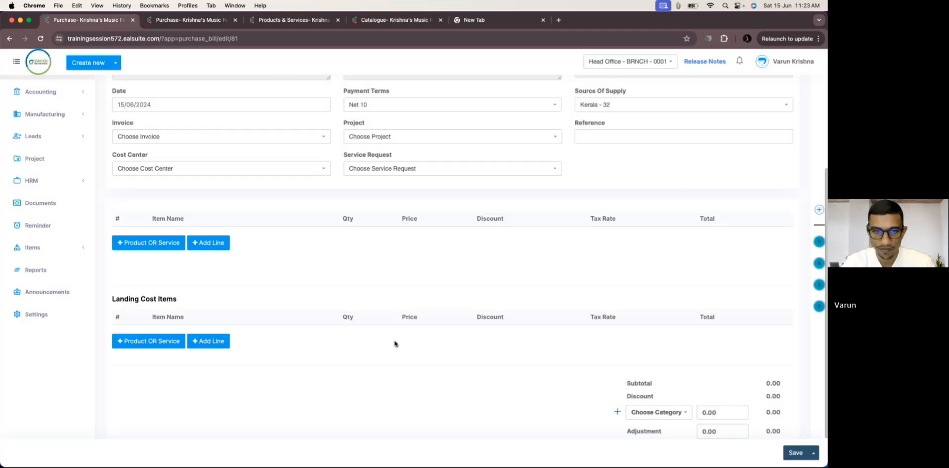
scroll(395, 344, "up", 4)
left_click(133, 20)
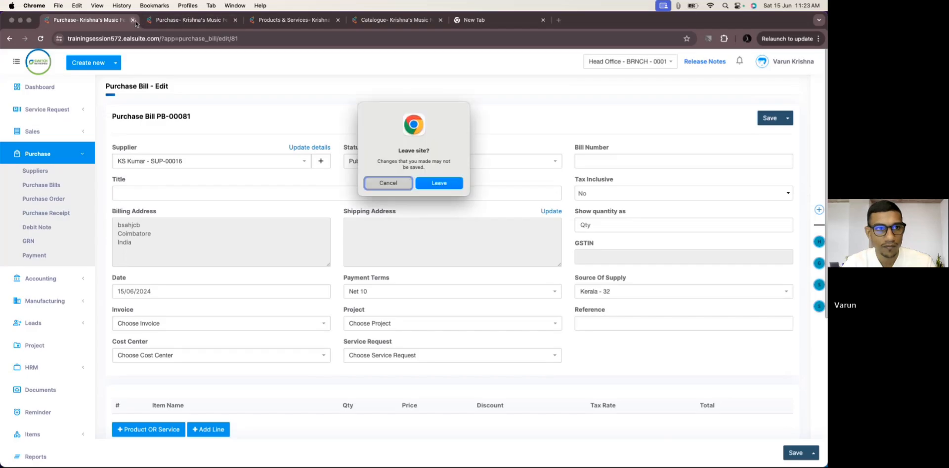
left_click(438, 183)
scroll(274, 167, "up", 5)
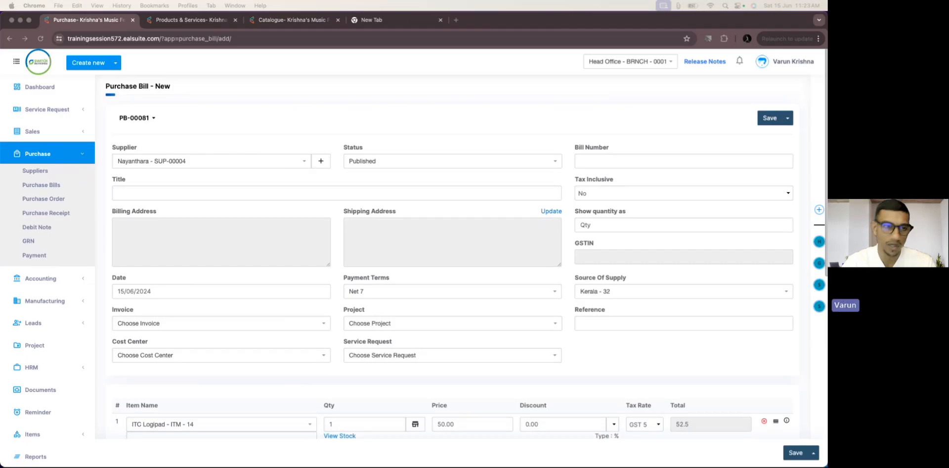
left_click(11, 21)
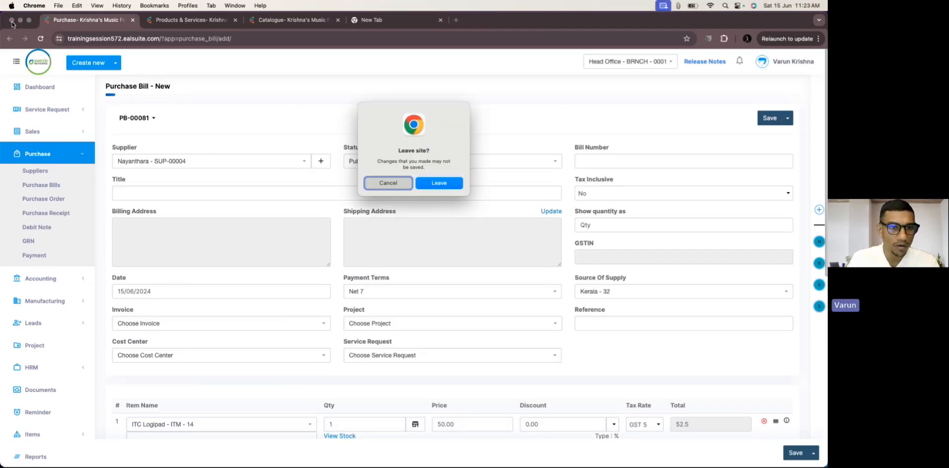
left_click(425, 183)
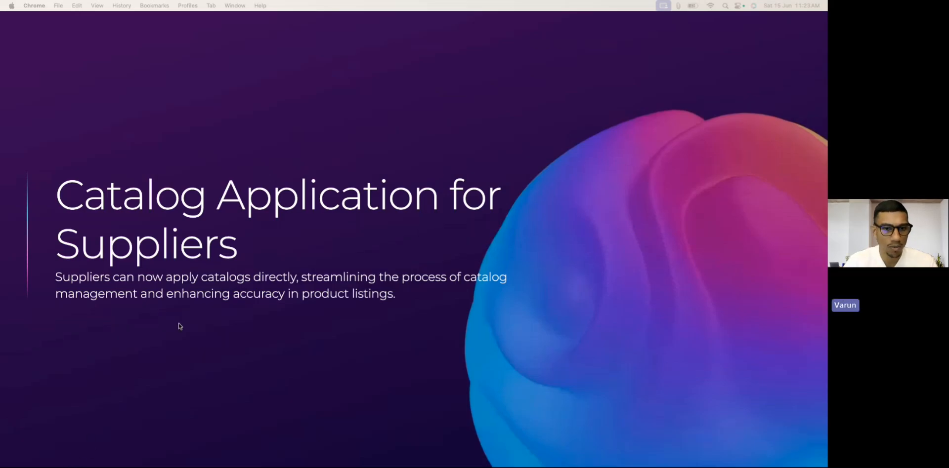
Advance the presentation to the Audit Logs for Roles slide and bring up the EalSuite dashboard in a maximised browser window
key("Right")
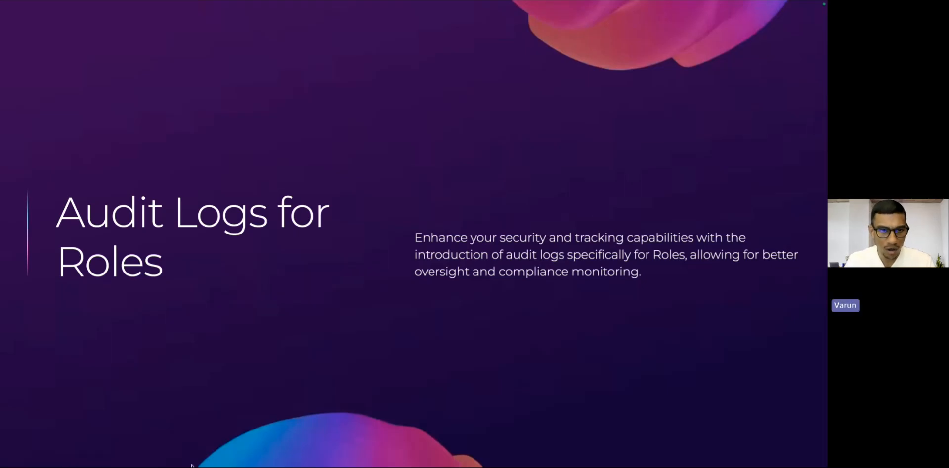
left_click_drag(284, 467, 277, 67)
double_click(289, 66)
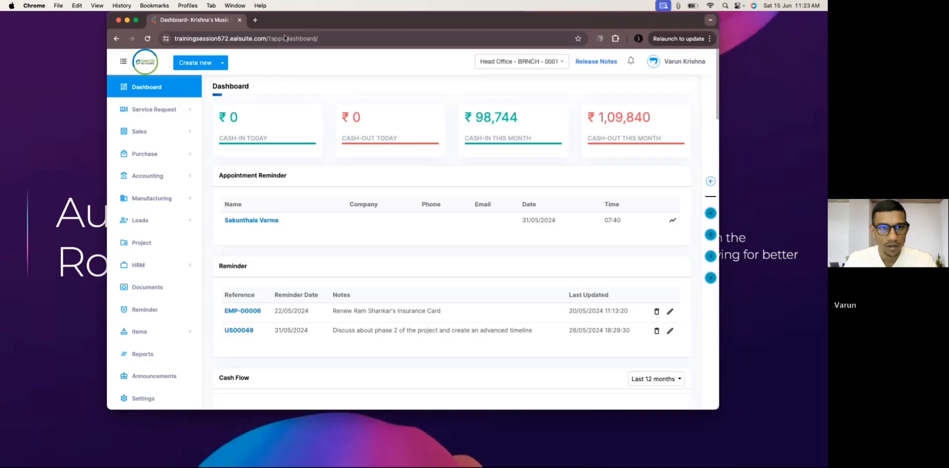
double_click(644, 24)
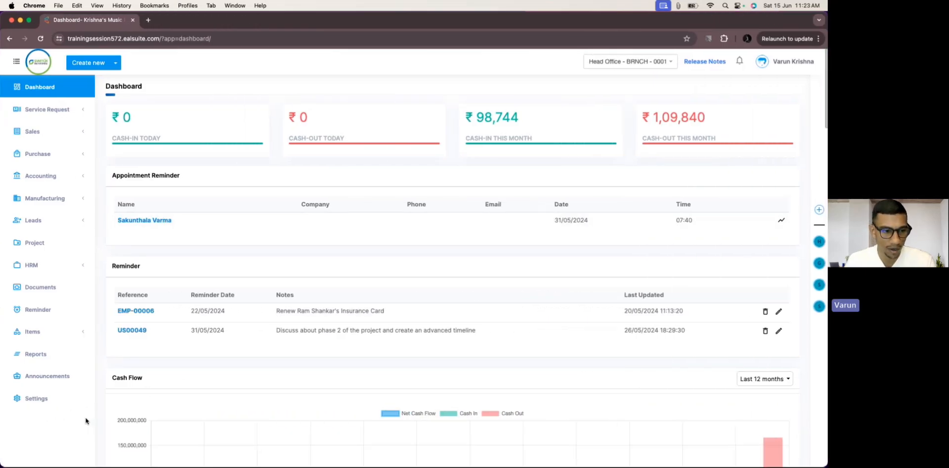
Open the user and roles settings of the Head Office branch
left_click(61, 401)
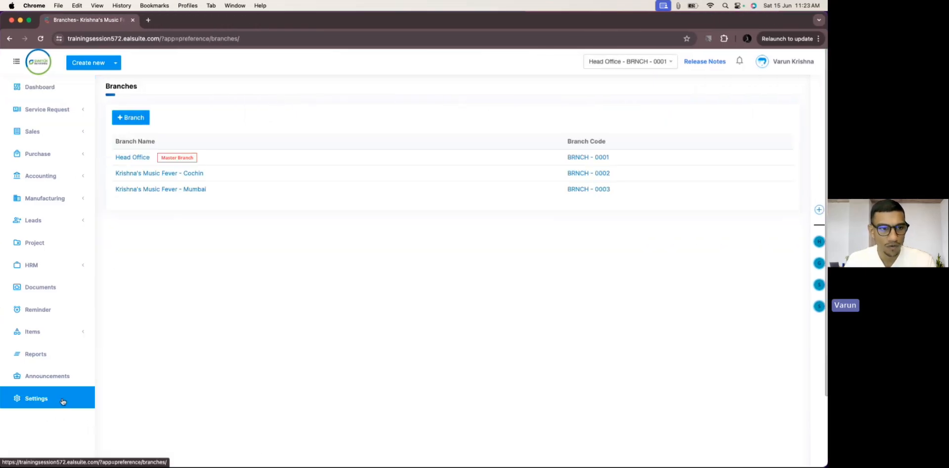
left_click(136, 158)
left_click(85, 147)
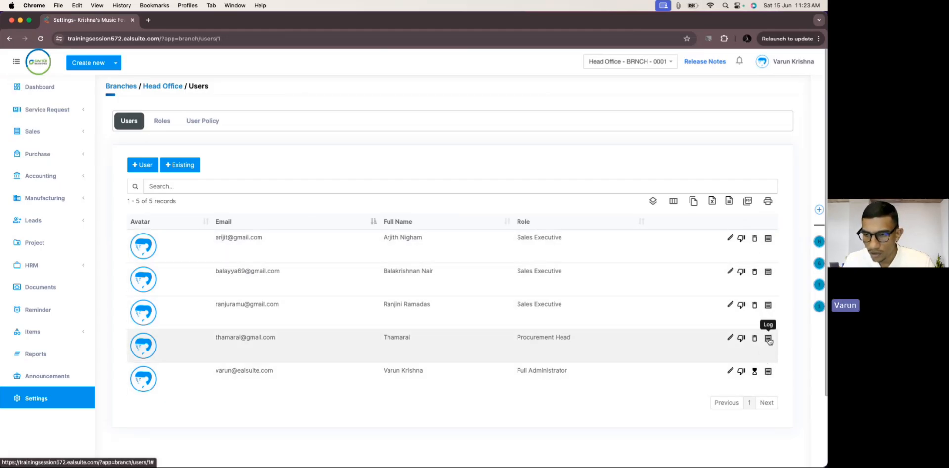
View the audit logs of the third, last and second users in the Head Office users list
left_click(767, 305)
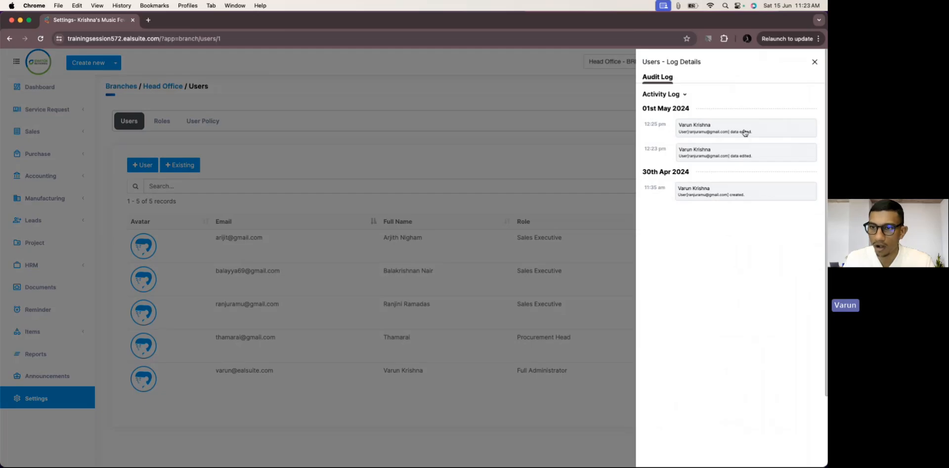
left_click(815, 62)
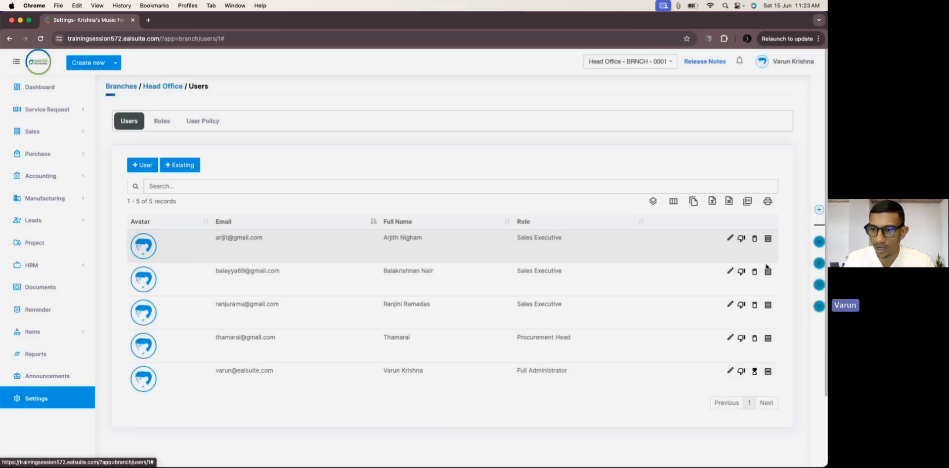
left_click(768, 370)
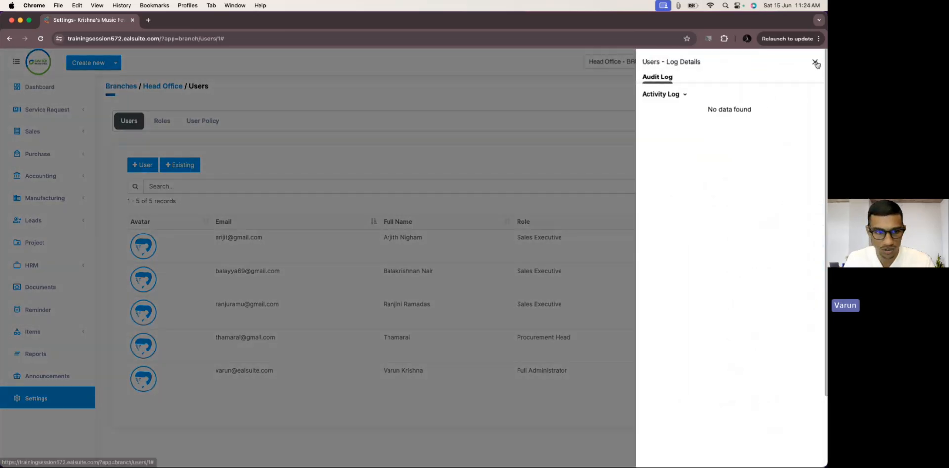
left_click(814, 62)
left_click(768, 271)
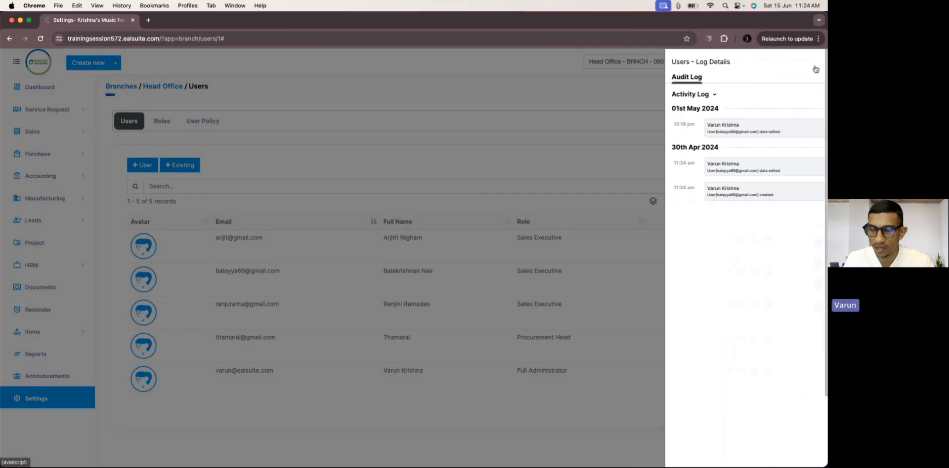
left_click(814, 62)
Switch to the Head Office roles list and view the audit log of the Research & Development role
left_click(168, 123)
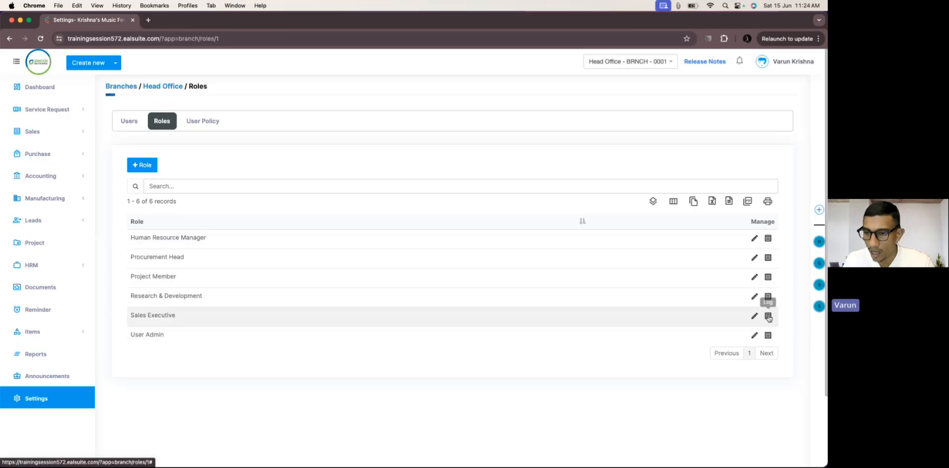
left_click(767, 297)
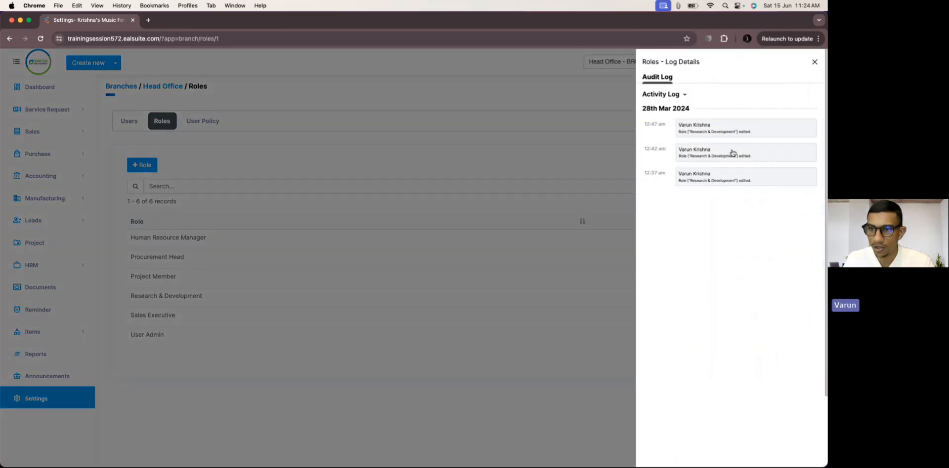
left_click(815, 62)
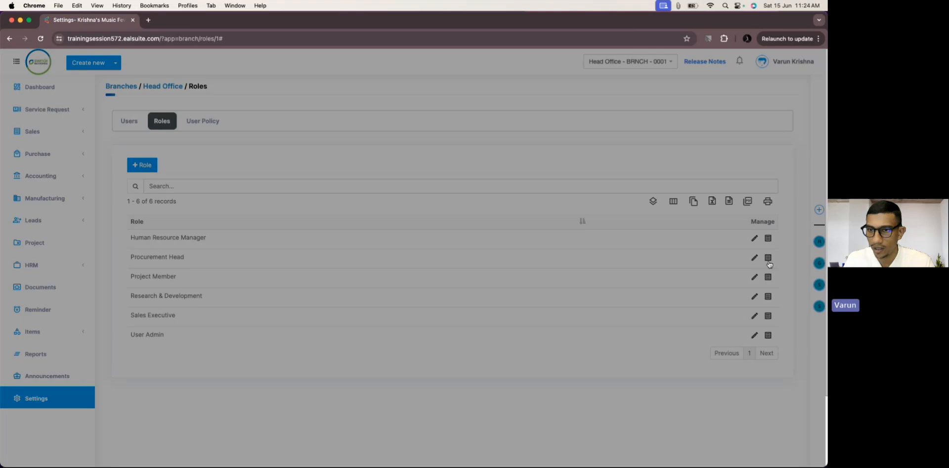
Read through the Procurement Head role's audit log from the most recent entries to the oldest, and close it
left_click(769, 261)
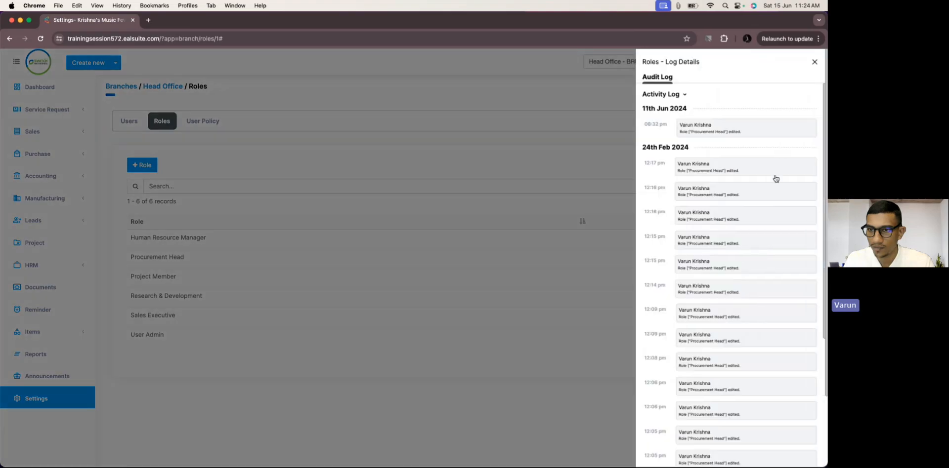
scroll(748, 260, "down", 5)
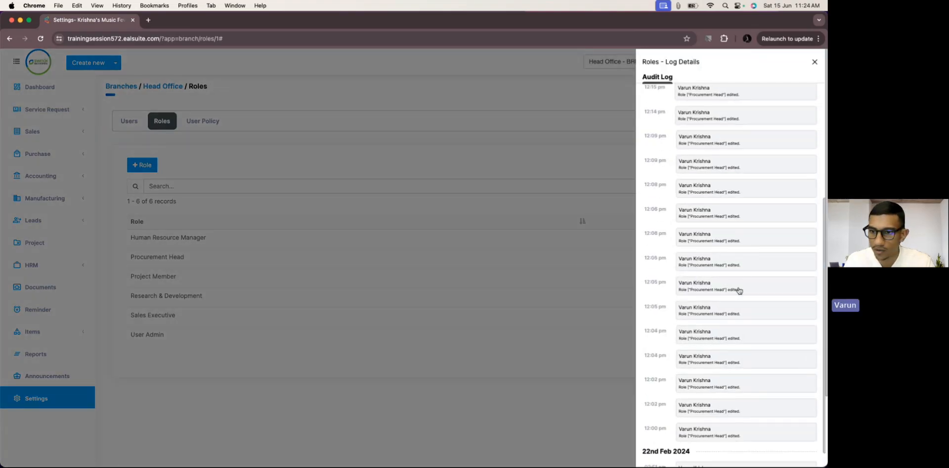
scroll(739, 314, "up", 3)
scroll(739, 316, "up", 2)
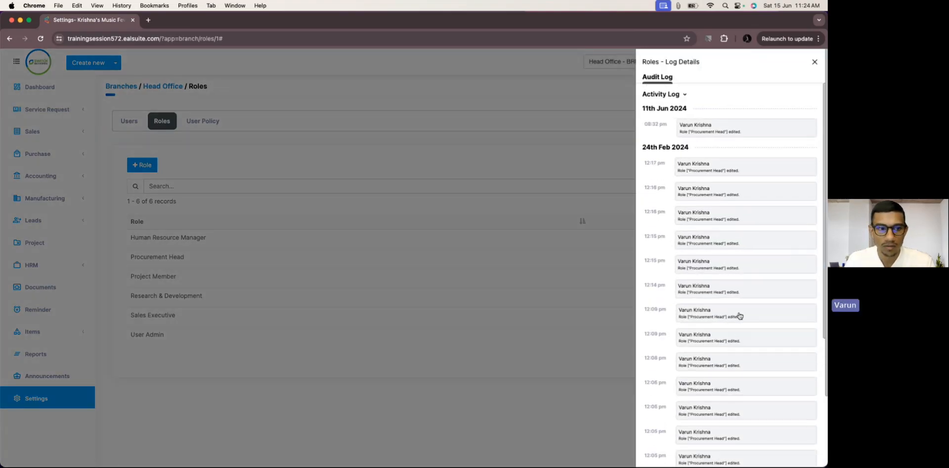
scroll(720, 235, "down", 5)
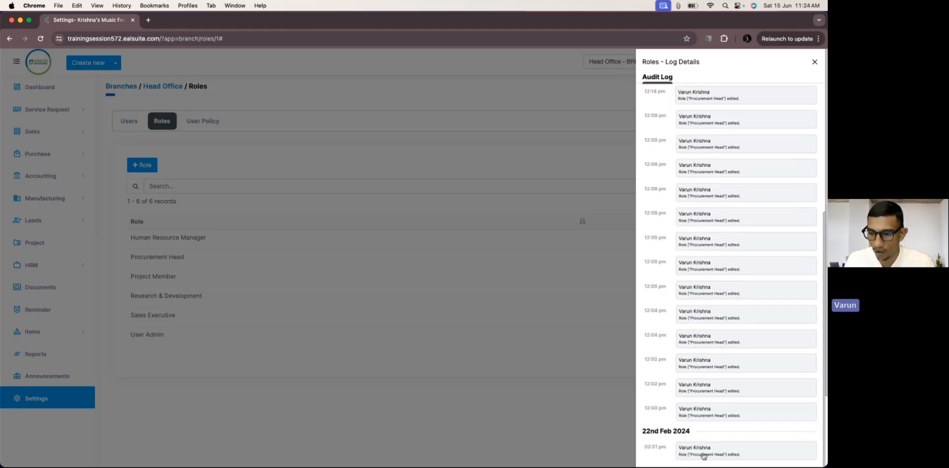
scroll(740, 460, "up", 10)
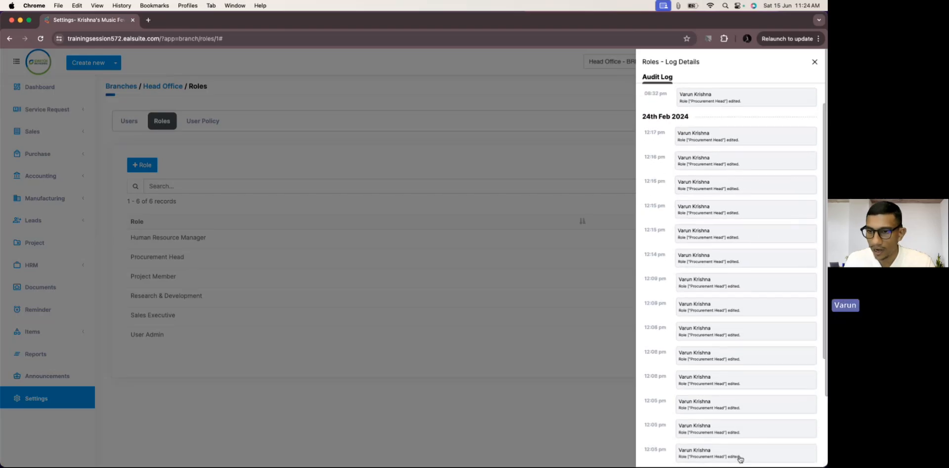
scroll(730, 326, "down", 5)
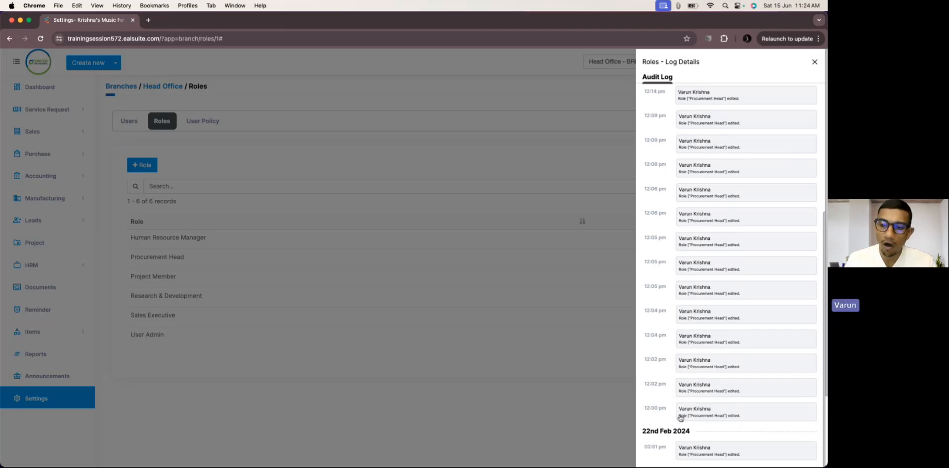
scroll(682, 386, "up", 5)
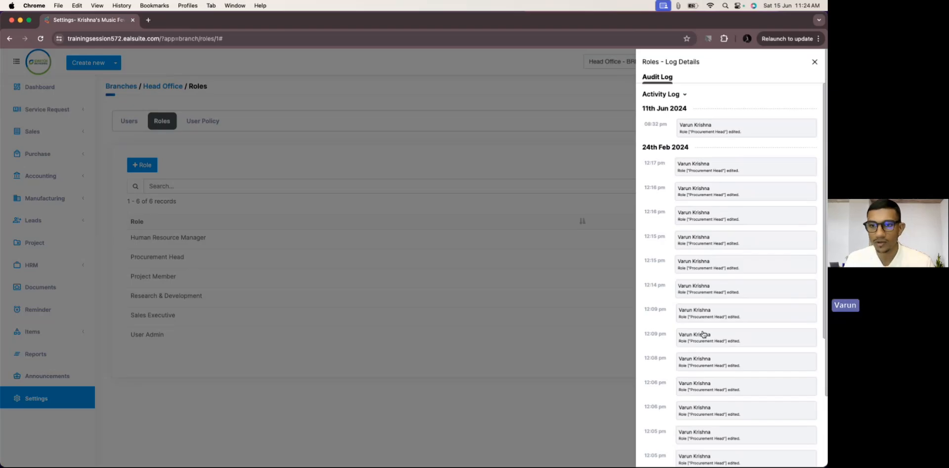
scroll(705, 225, "down", 5)
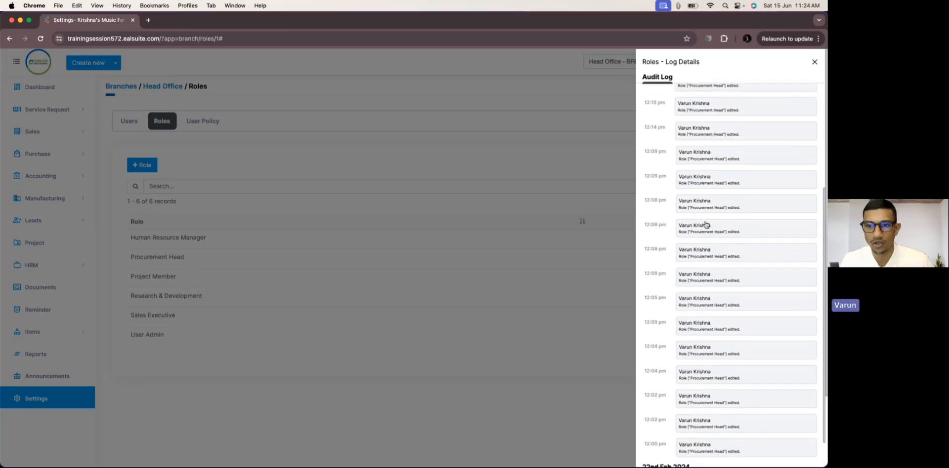
scroll(706, 226, "up", 5)
scroll(704, 247, "down", 5)
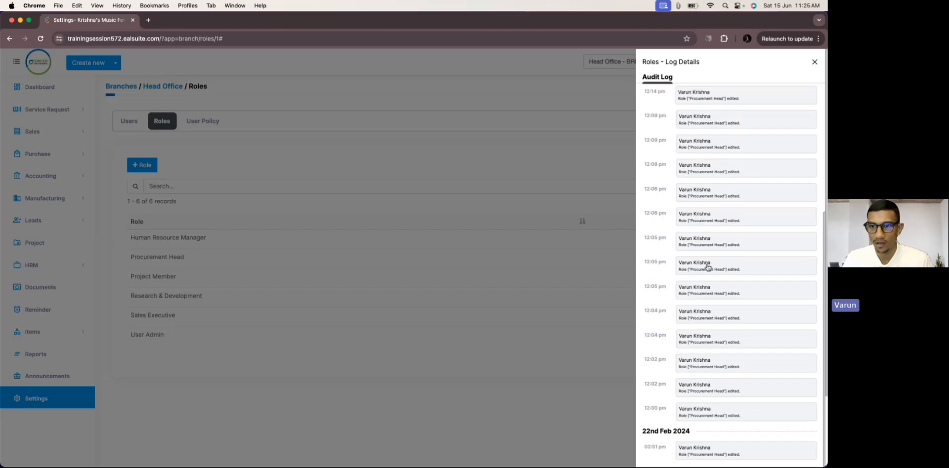
left_click(813, 63)
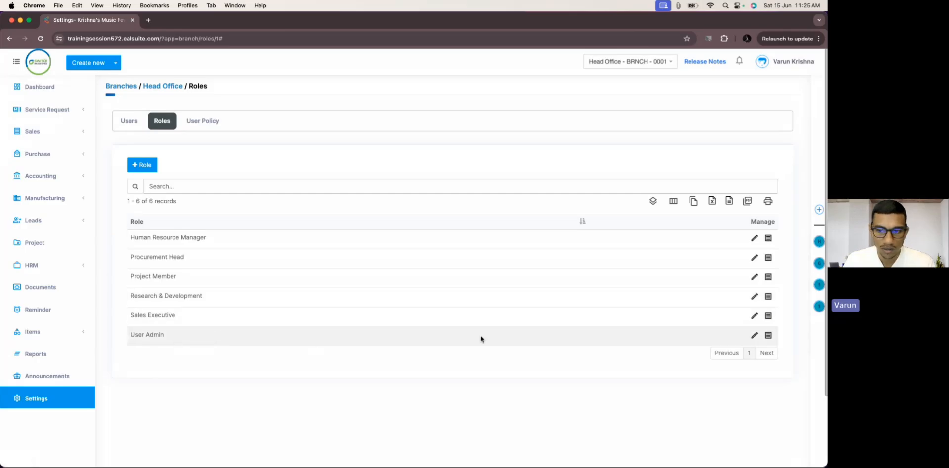
View the audit log of the User Admin role and close the browser window to return to the presentation
left_click(767, 336)
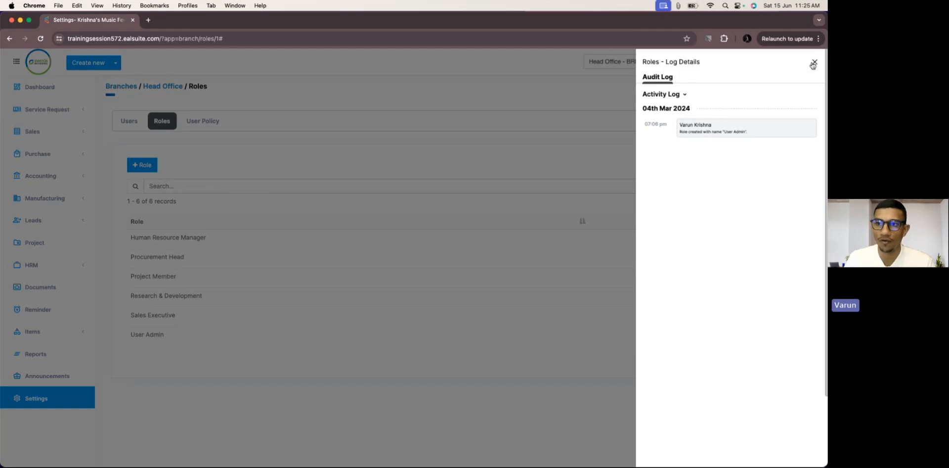
left_click(583, 215)
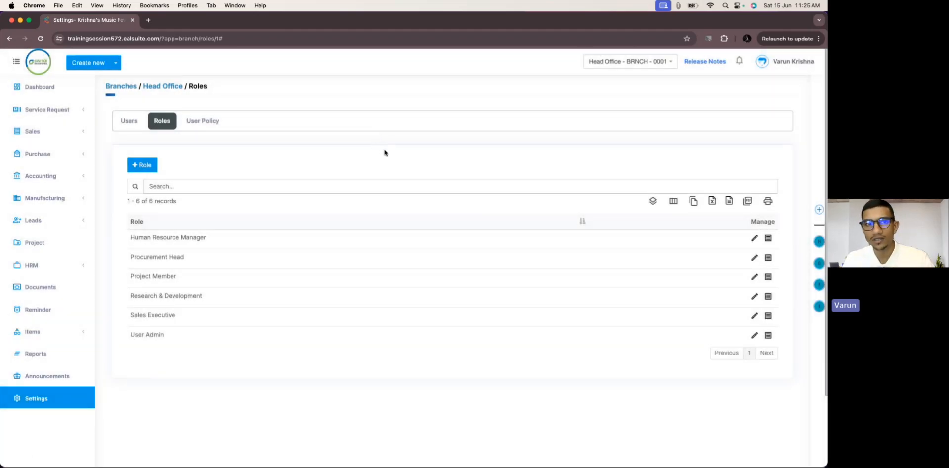
left_click(16, 20)
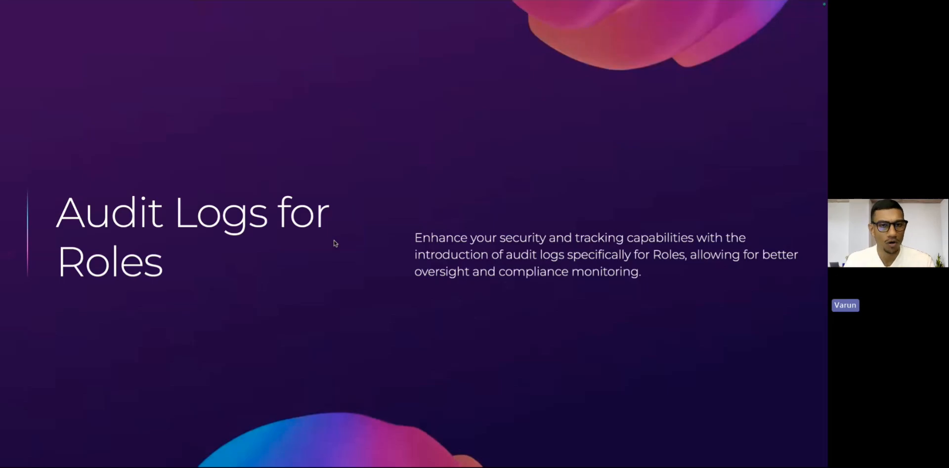
Advance the presentation to the Flexible Bill Customization slide and bring up the maximised EalSuite dashboard window
key("Right")
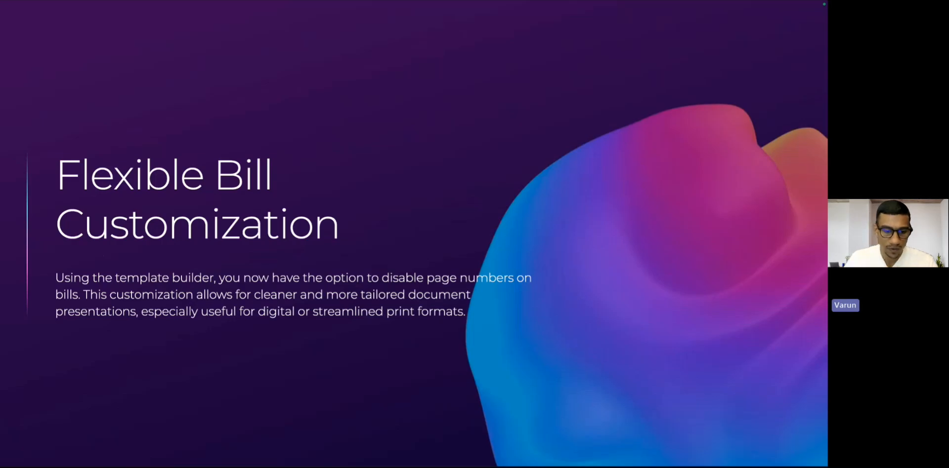
key("super+Tab")
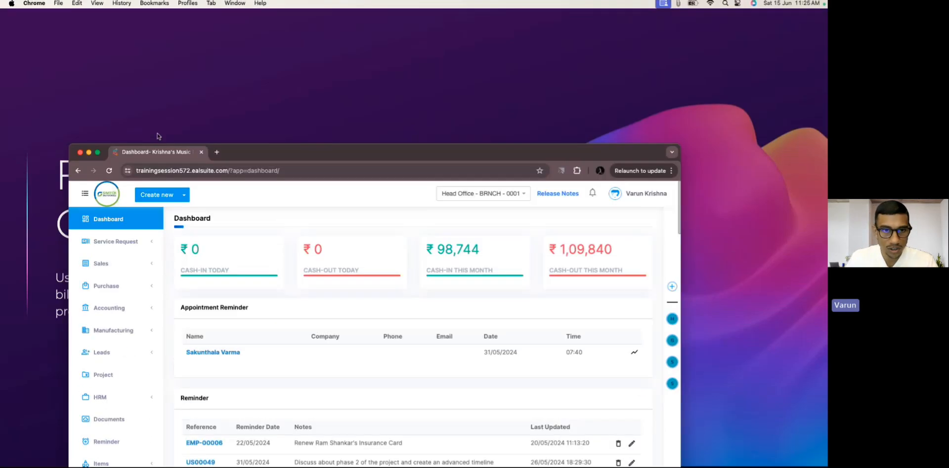
double_click(245, 51)
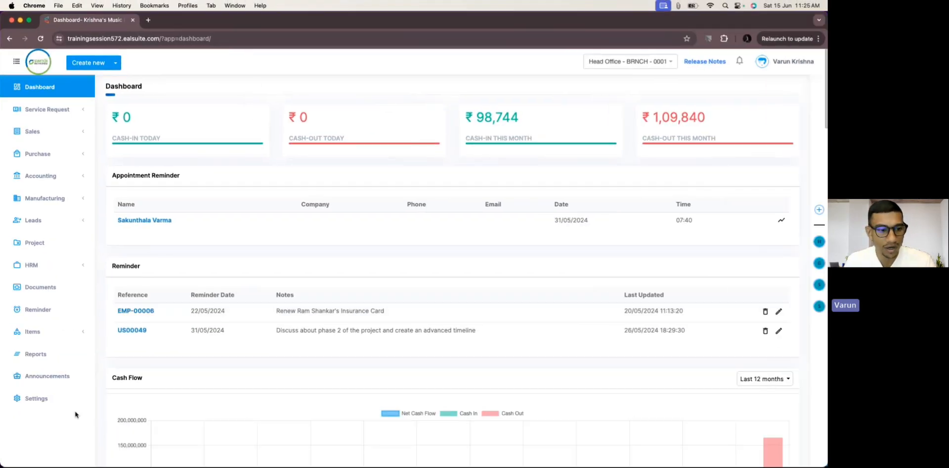
Open Invoice Template 1 from the Head Office branch's Template Builder V2 list
left_click(44, 400)
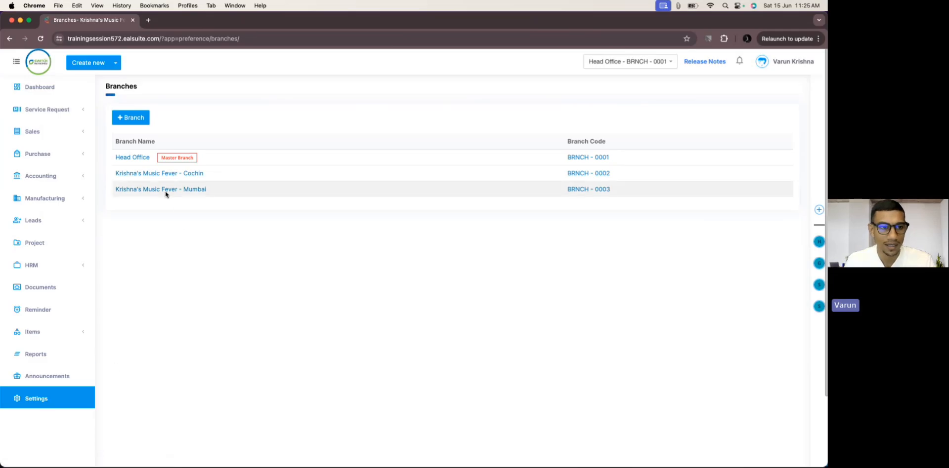
left_click(127, 158)
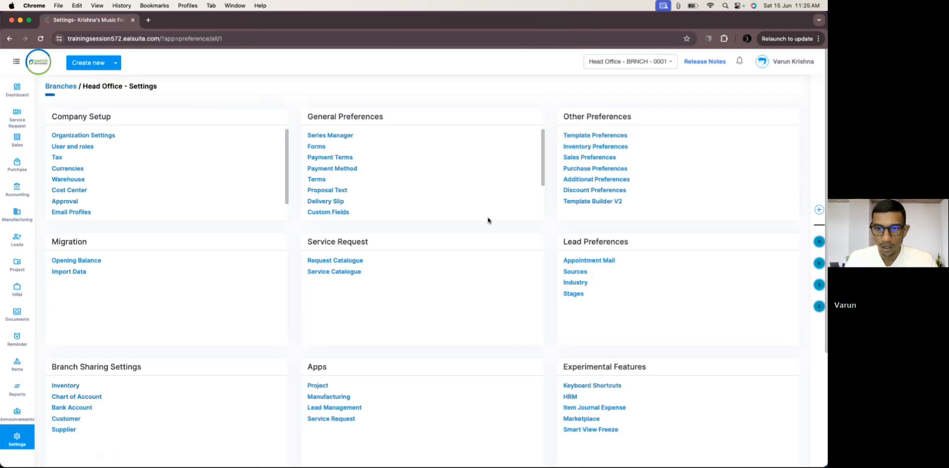
left_click(592, 207)
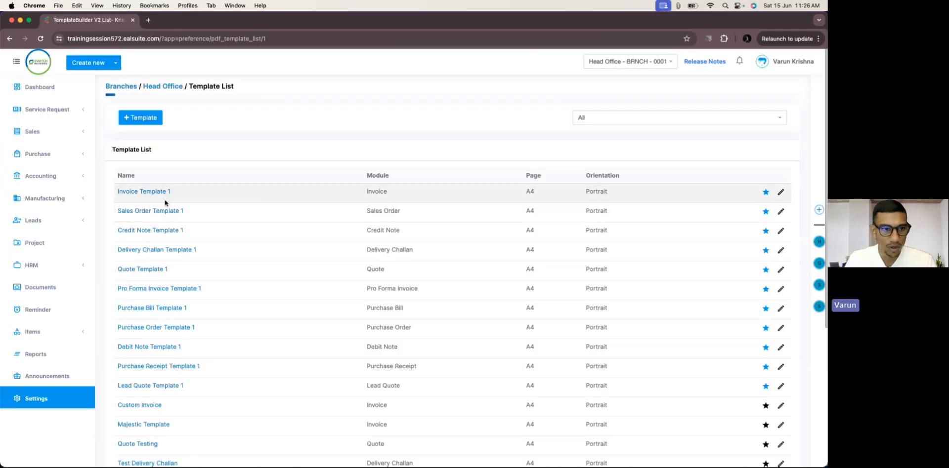
left_click(149, 193)
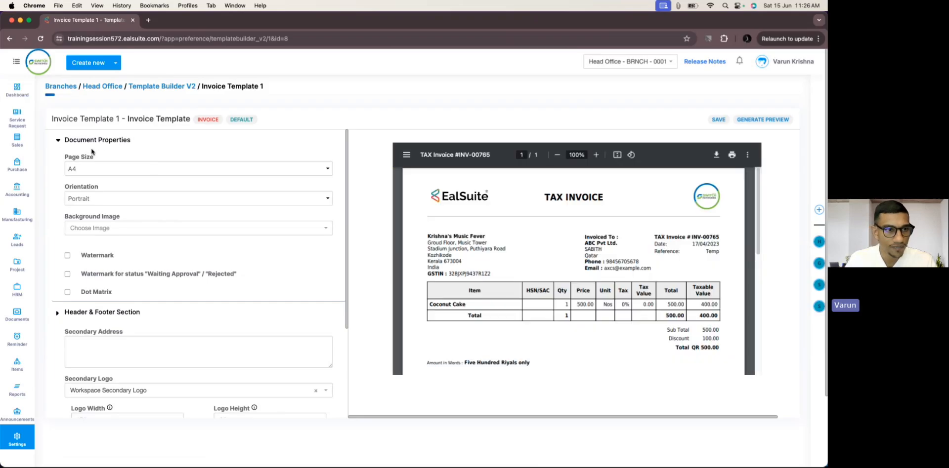
Look through the template's Document Properties, Header & Footer and Table sections, ending at the Hide footer page number option
left_click(87, 142)
left_click(86, 168)
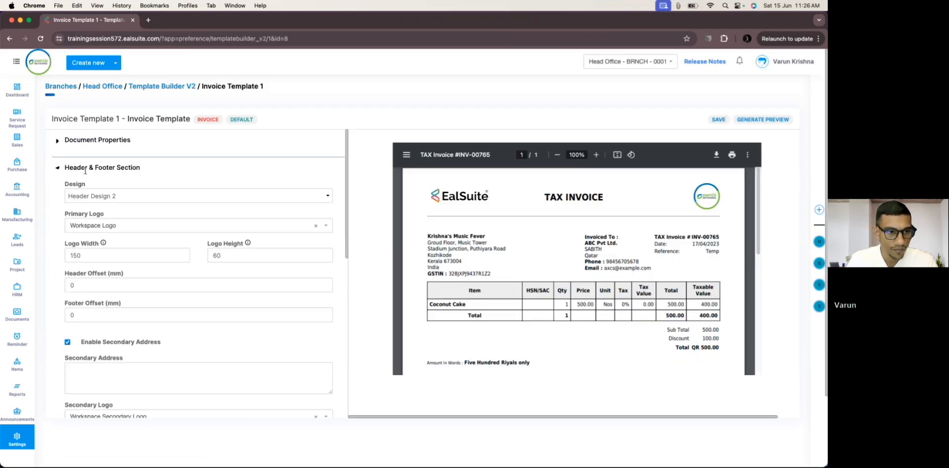
scroll(89, 296, "down", 5)
scroll(90, 292, "down", 5)
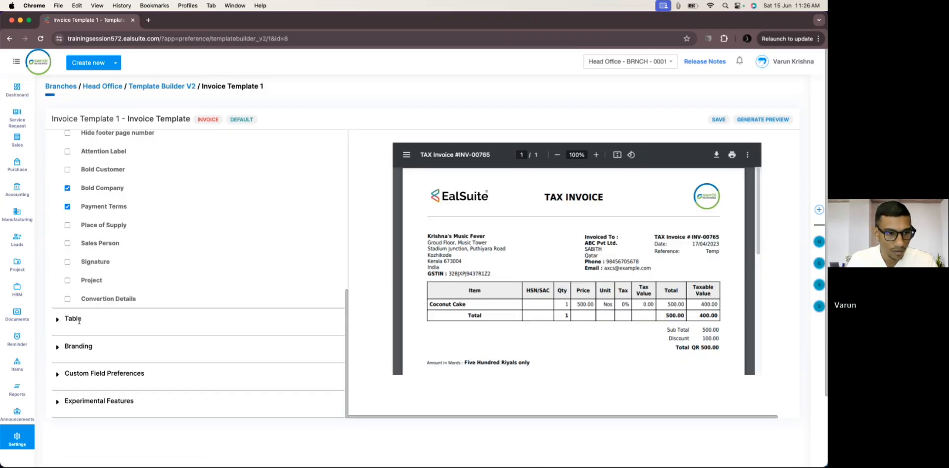
left_click(94, 318)
scroll(91, 222, "up", 10)
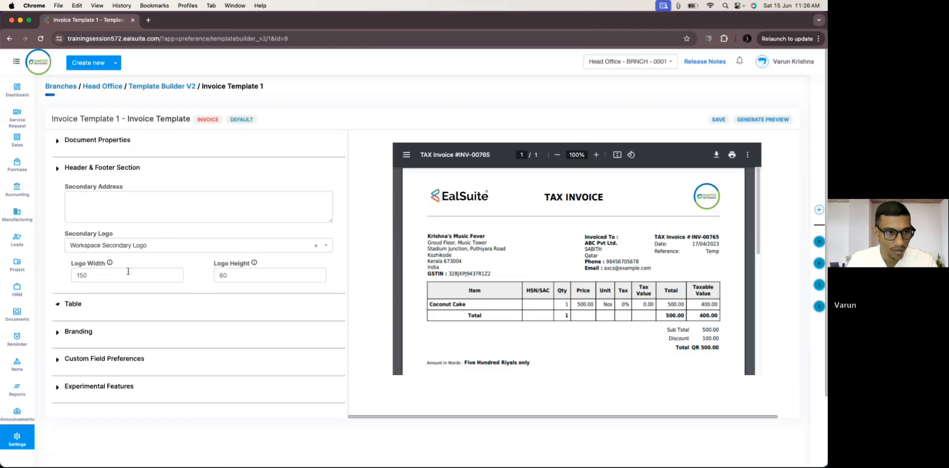
left_click(91, 168)
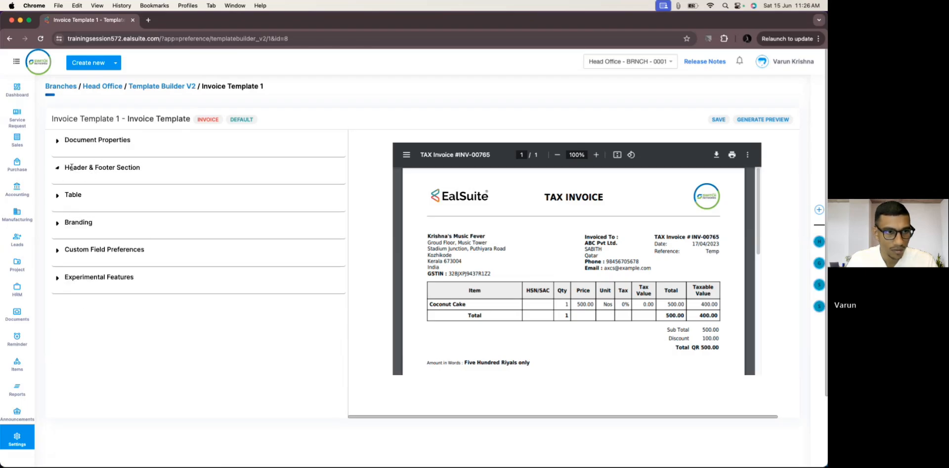
left_click(81, 140)
left_click(82, 139)
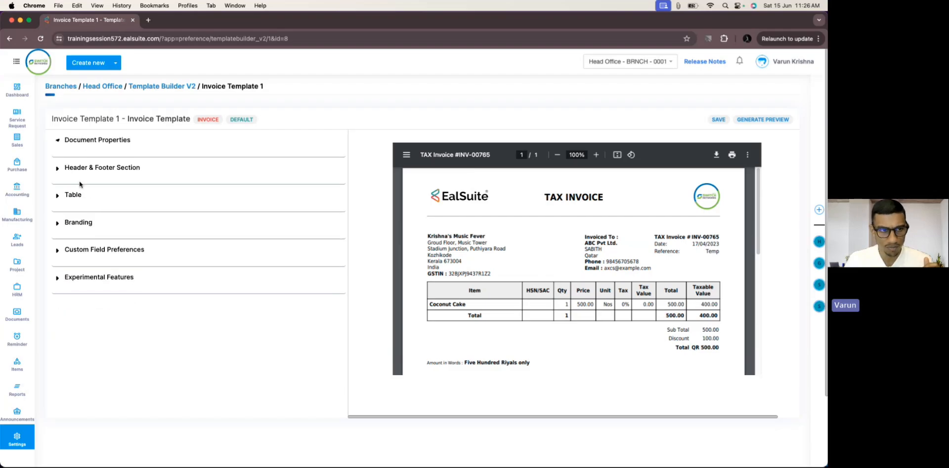
left_click(73, 169)
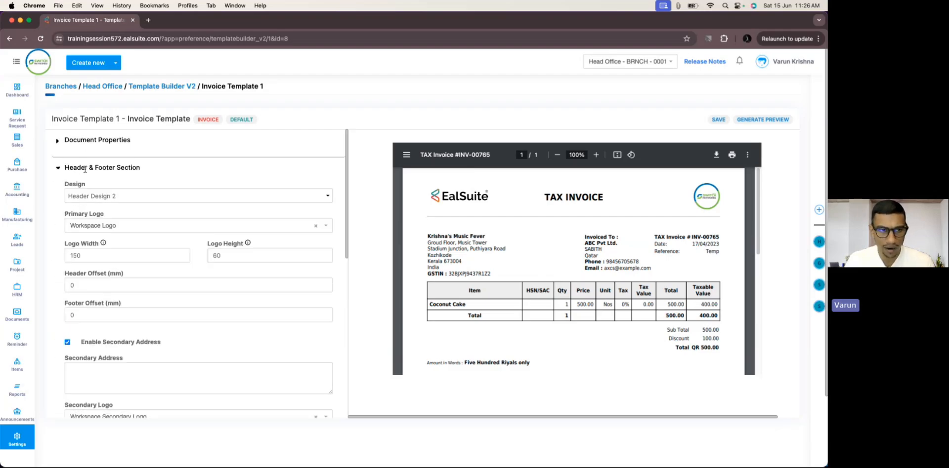
scroll(104, 198, "down", 10)
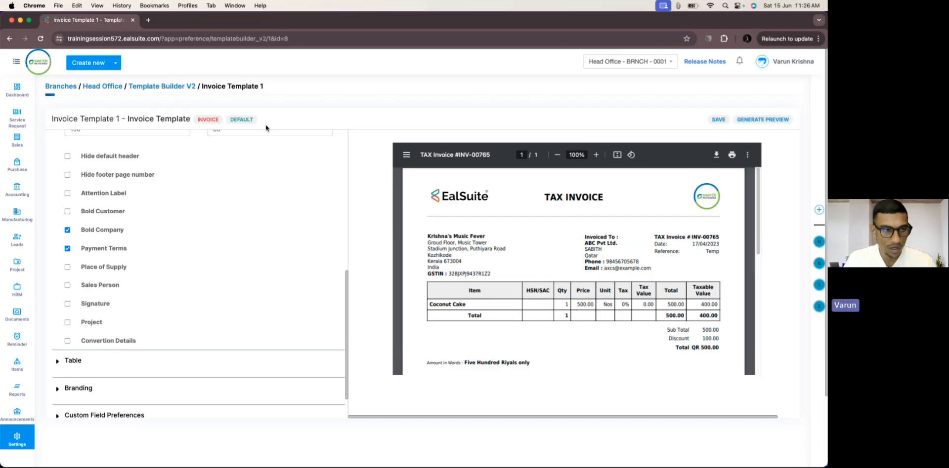
Open the sales invoices list in a new browser tab and switch to it
mouse_move(17, 140)
left_click(73, 168, "super")
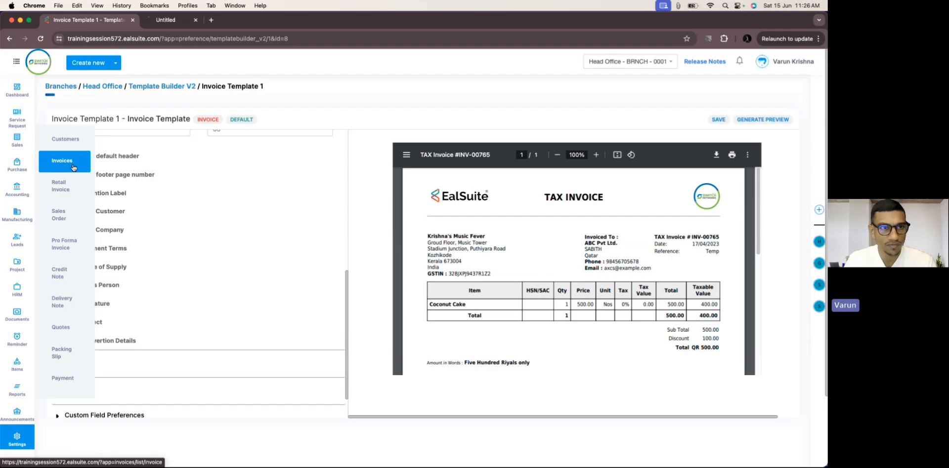
key("ctrl+Tab")
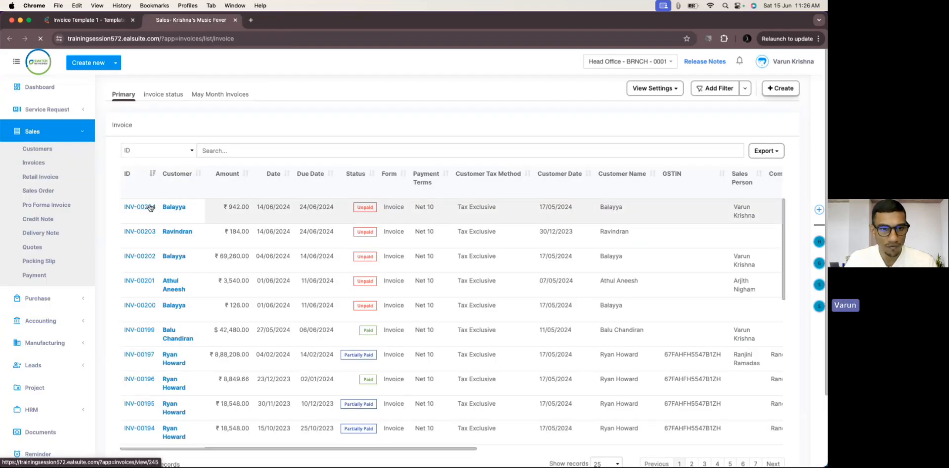
View the two most recent invoices one after the other, returning to the invoice list after each
left_click(150, 208)
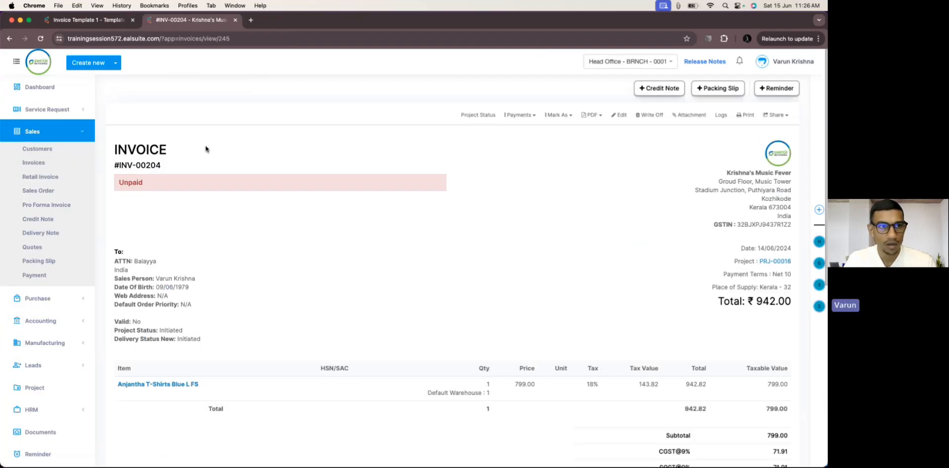
left_click(15, 40)
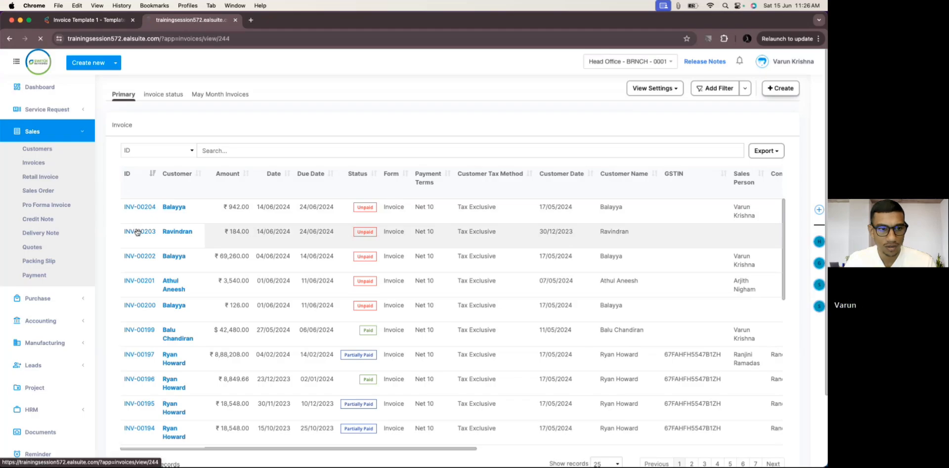
left_click(137, 231)
scroll(163, 226, "down", 5)
scroll(188, 222, "up", 4)
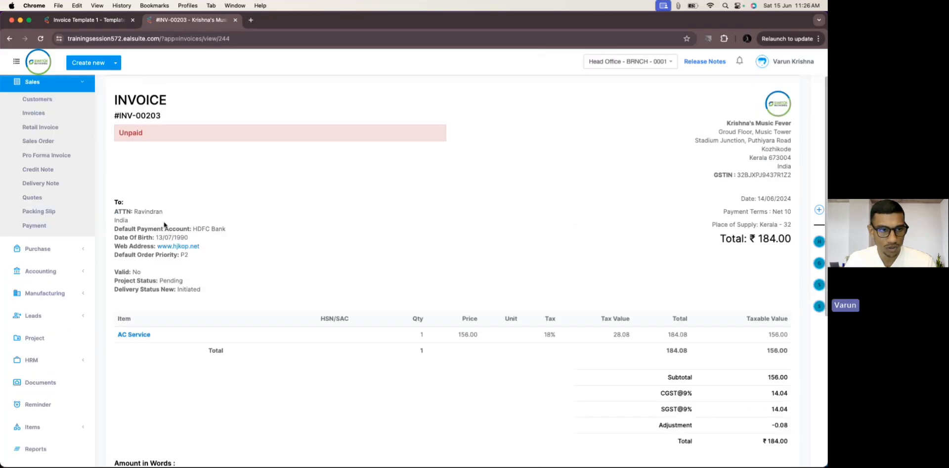
left_click(7, 41)
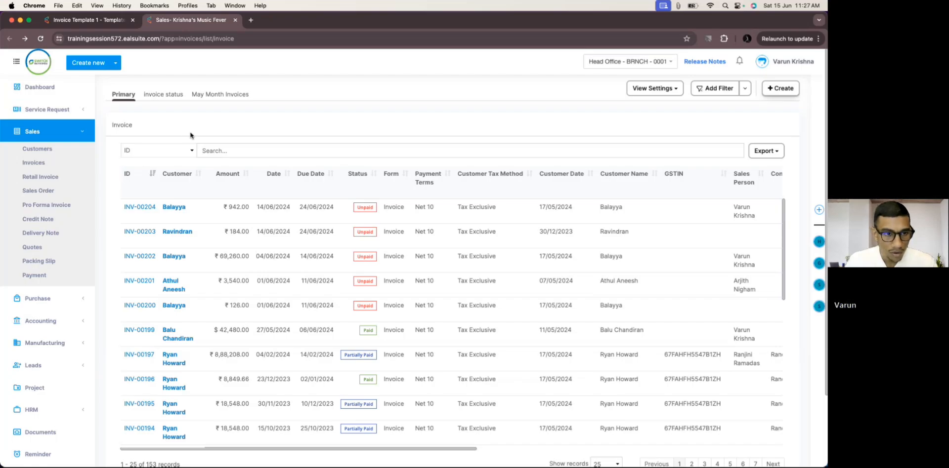
Open the partially paid invoice dated 04/02/2024 and view its PDF with Invoice Template 1
left_click(142, 355)
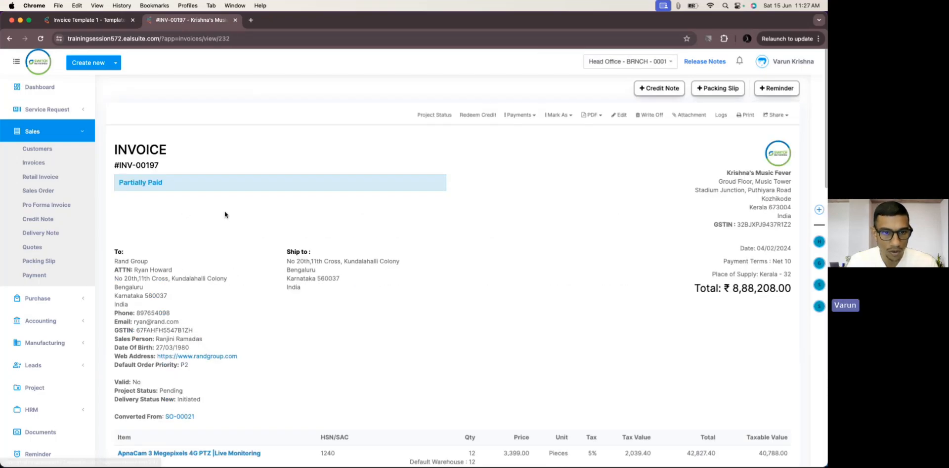
scroll(236, 262, "down", 10)
scroll(237, 258, "up", 15)
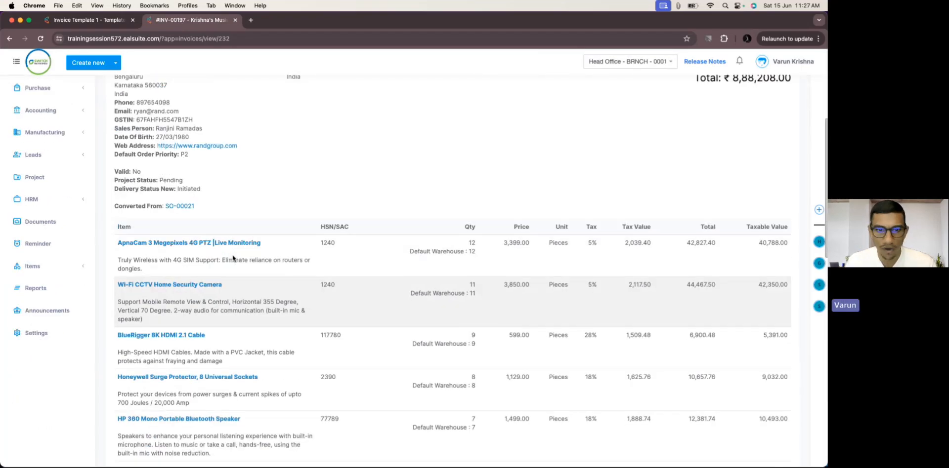
left_click(591, 115)
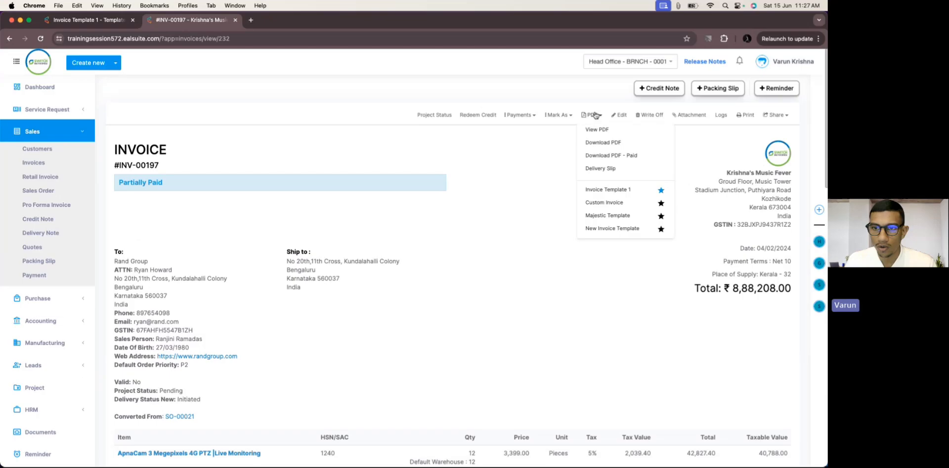
left_click(621, 193)
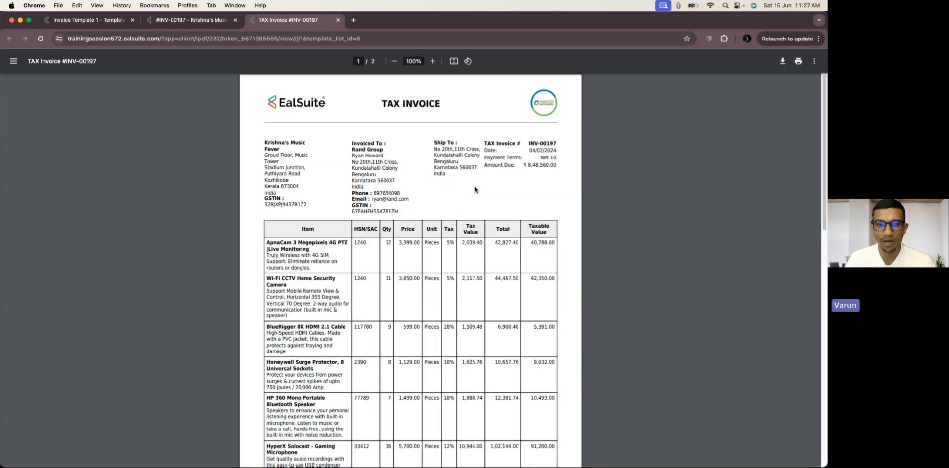
Examine the footers on both pages of the tax invoice PDF for page numbers
scroll(472, 188, "down", 6)
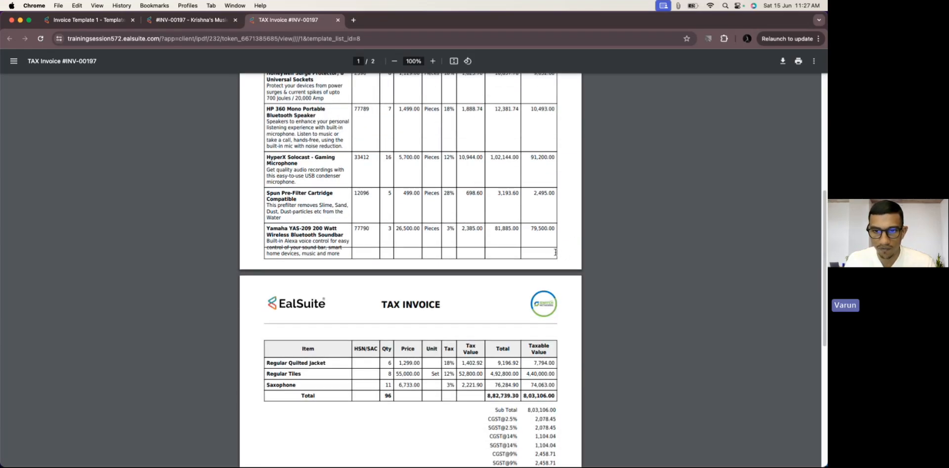
scroll(555, 252, "down", 6)
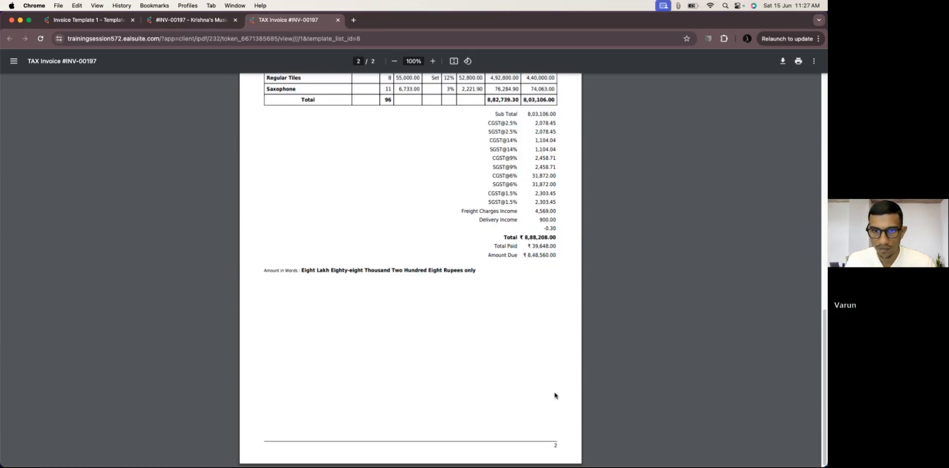
scroll(554, 396, "up", 6)
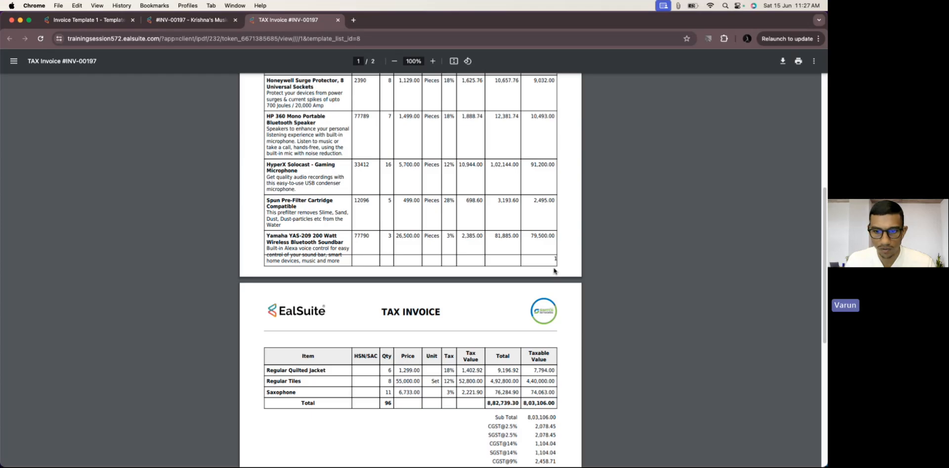
scroll(539, 335, "up", 2)
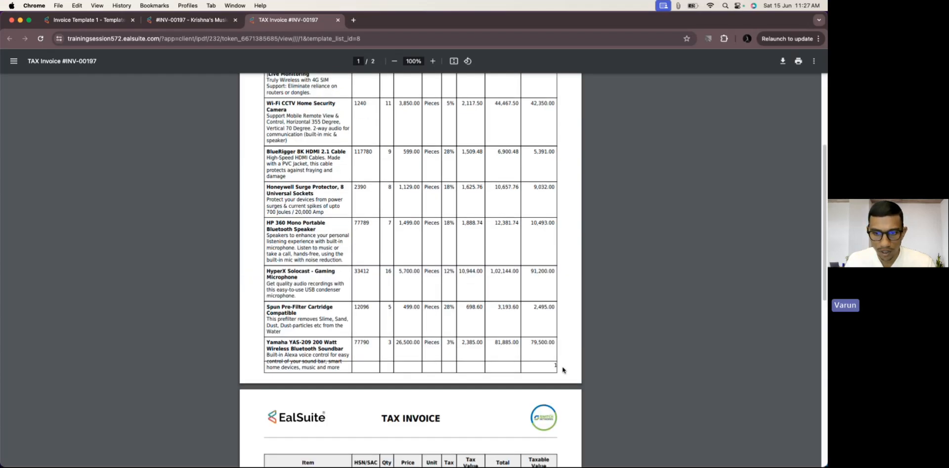
scroll(554, 366, "up", 3)
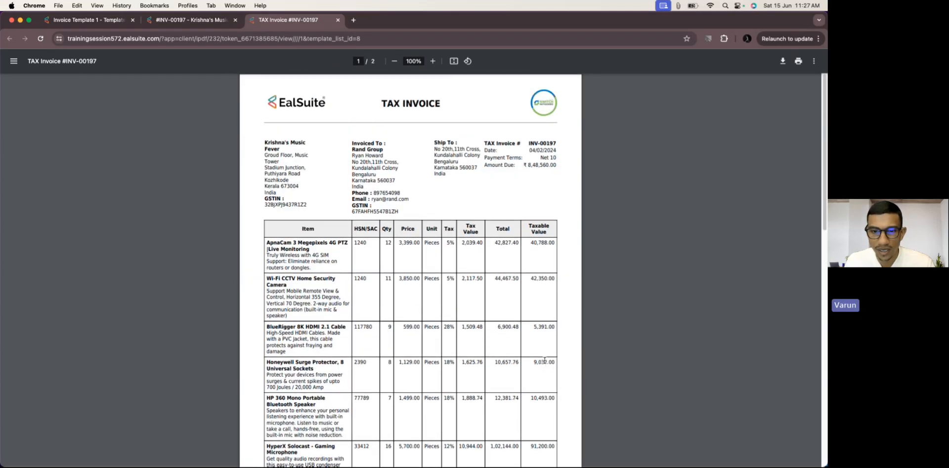
scroll(544, 361, "down", 4)
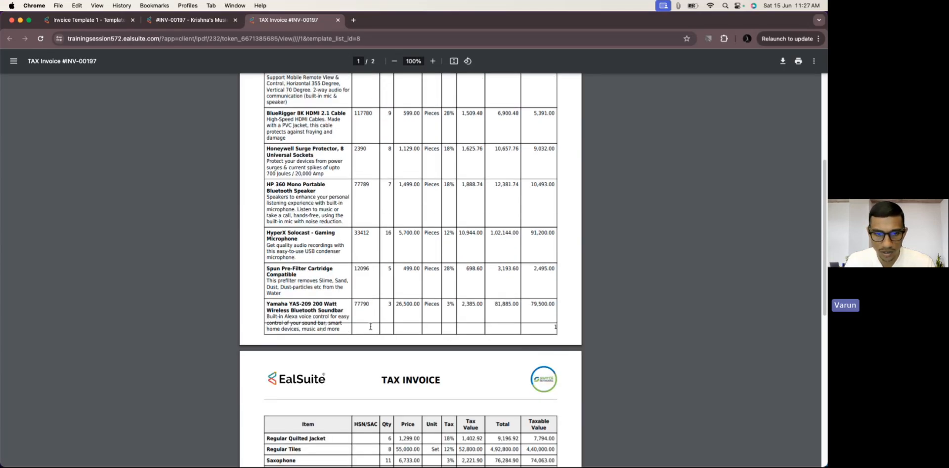
scroll(475, 326, "down", 1)
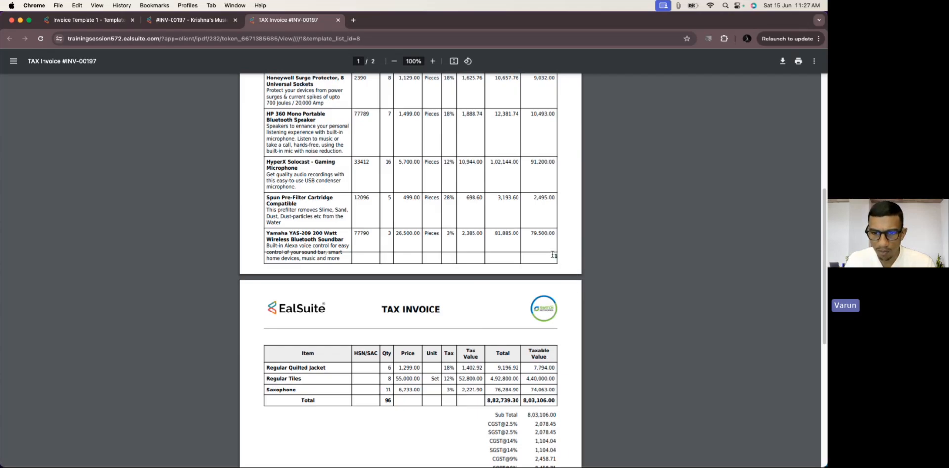
scroll(553, 288, "down", 5)
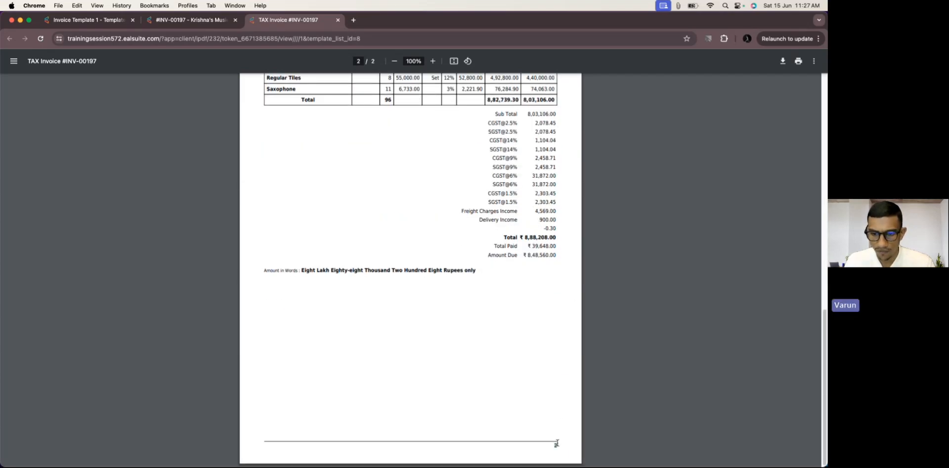
scroll(551, 427, "up", 4)
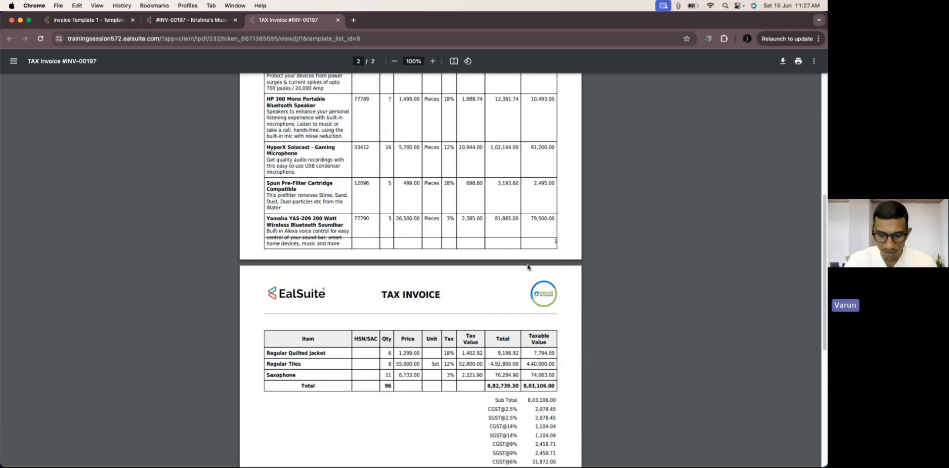
Return to the template builder, enable Hide footer page number for Invoice Template 1 and save the template
key("ctrl+shift+Tab")
key("ctrl+shift+Tab")
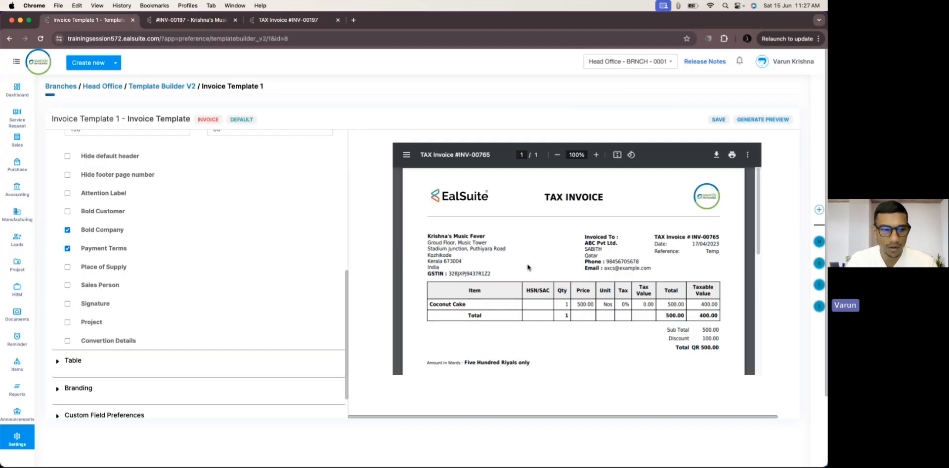
left_click(92, 177)
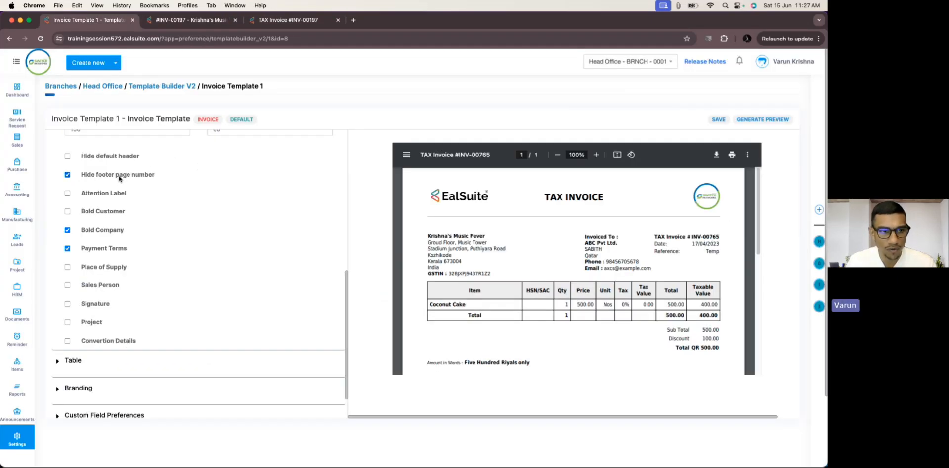
left_click(718, 120)
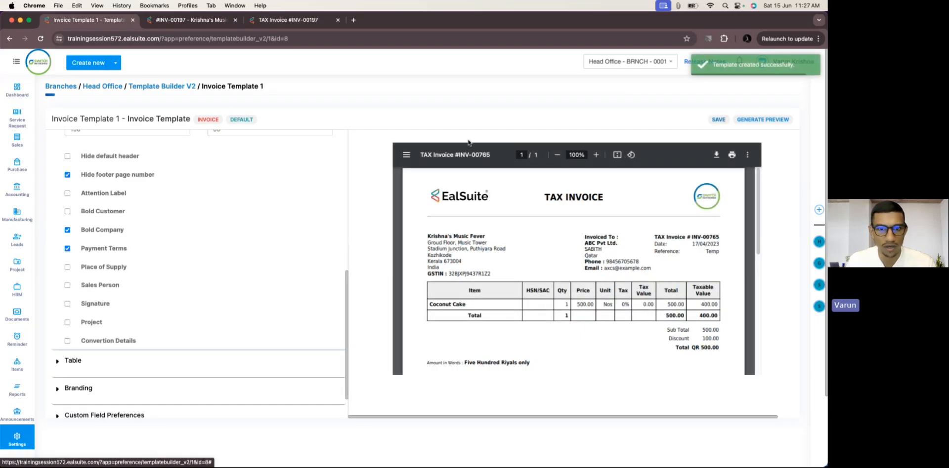
Go back to the tax invoice PDF, reload it and check the page footers for page numbers
key("ctrl+Tab")
key("ctrl+Tab")
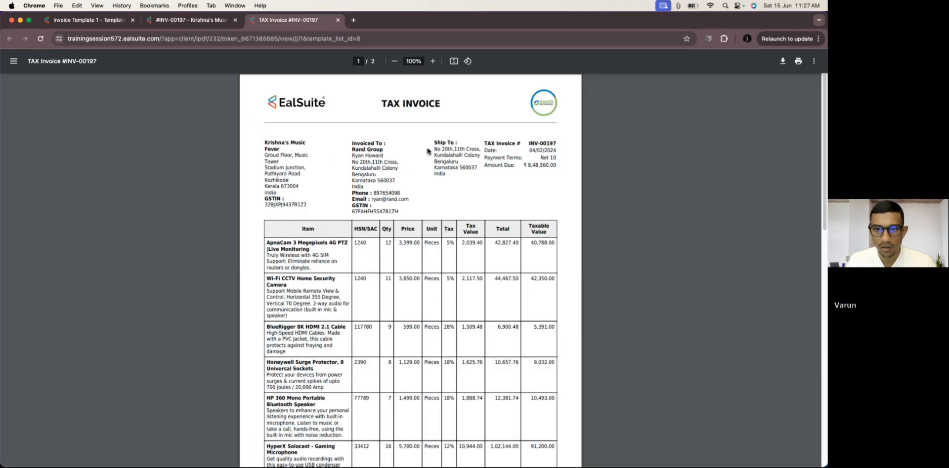
scroll(430, 153, "down", 10)
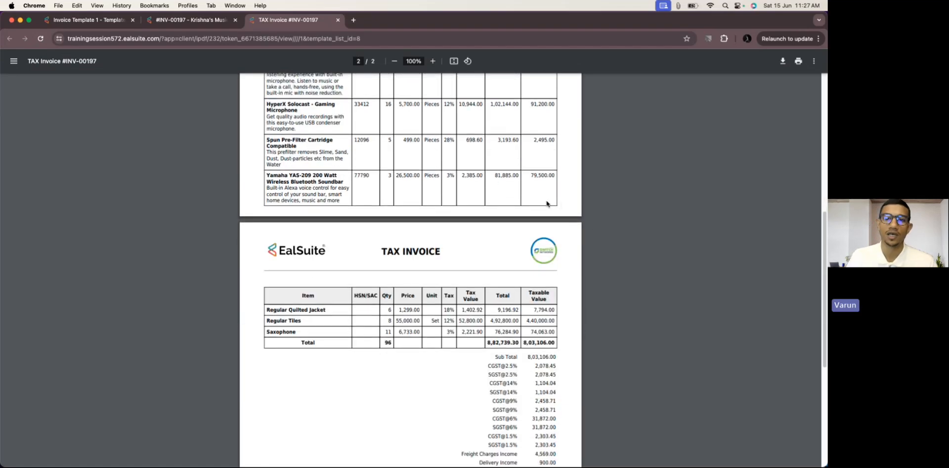
Examine both pages of the tax invoice PDF and return to Invoice Template 1 to check its header and footer options
scroll(530, 298, "down", 5)
scroll(530, 299, "up", 3)
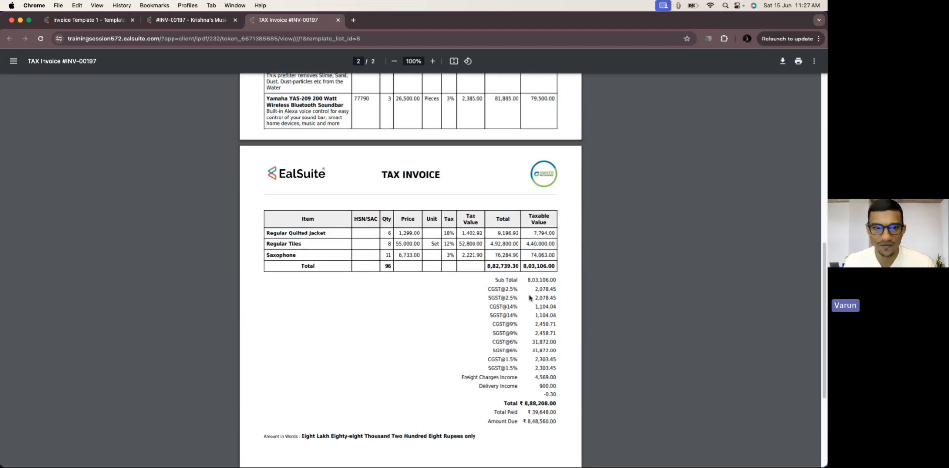
scroll(519, 289, "down", 3)
scroll(554, 453, "up", 8)
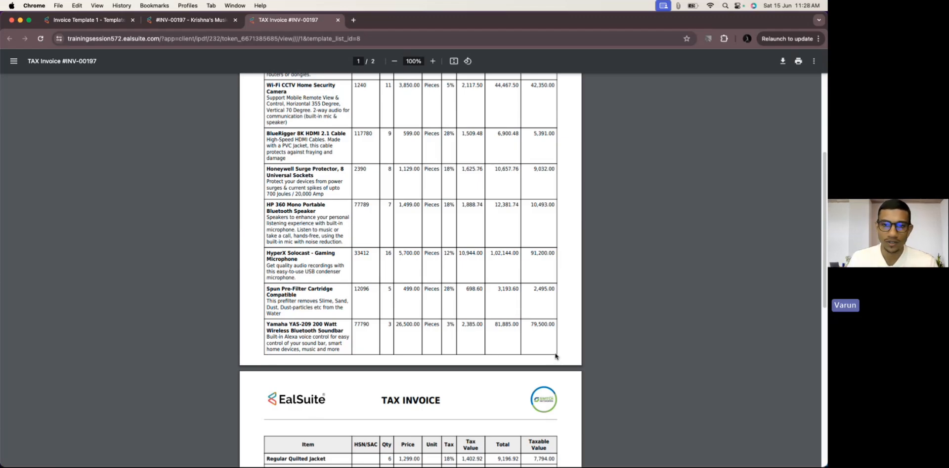
scroll(555, 357, "up", 4)
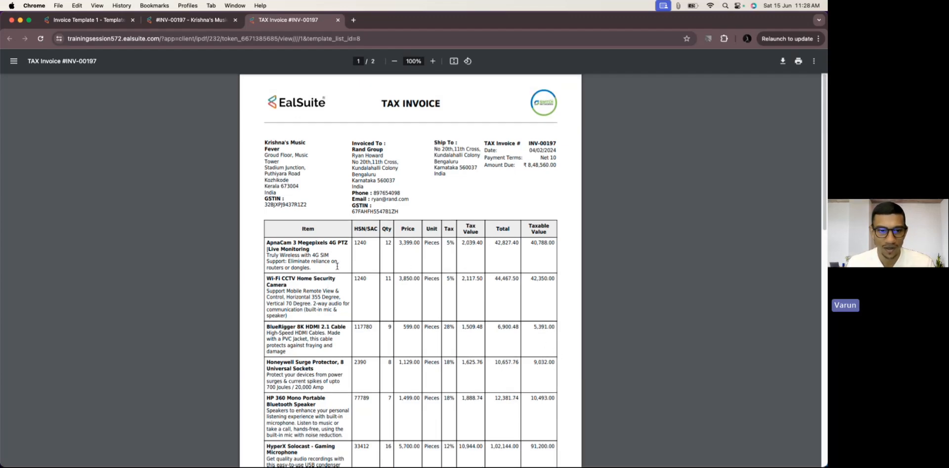
left_click(89, 19)
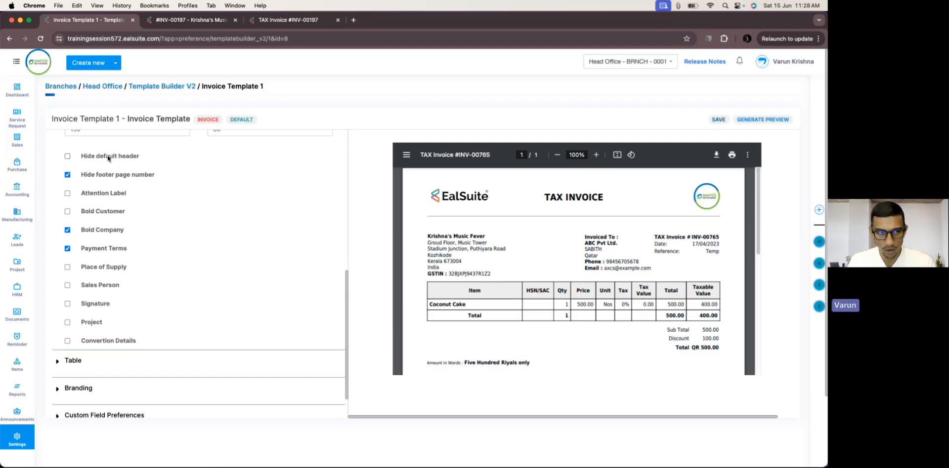
left_click(67, 157)
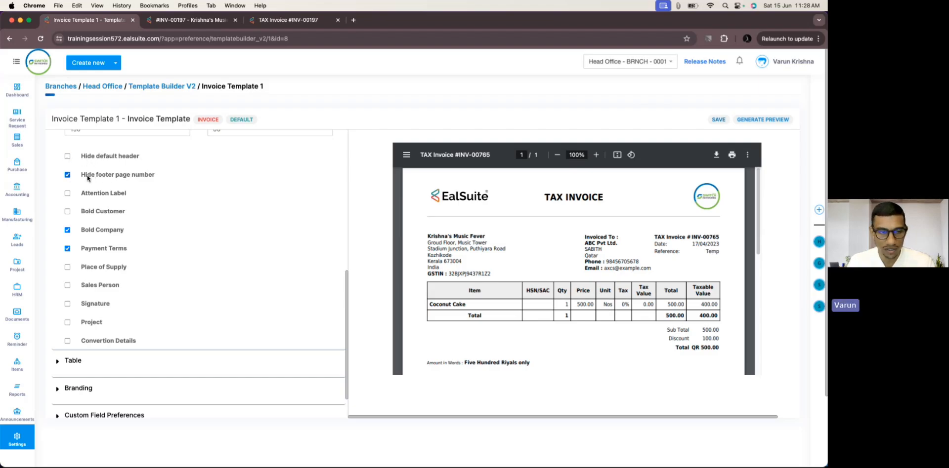
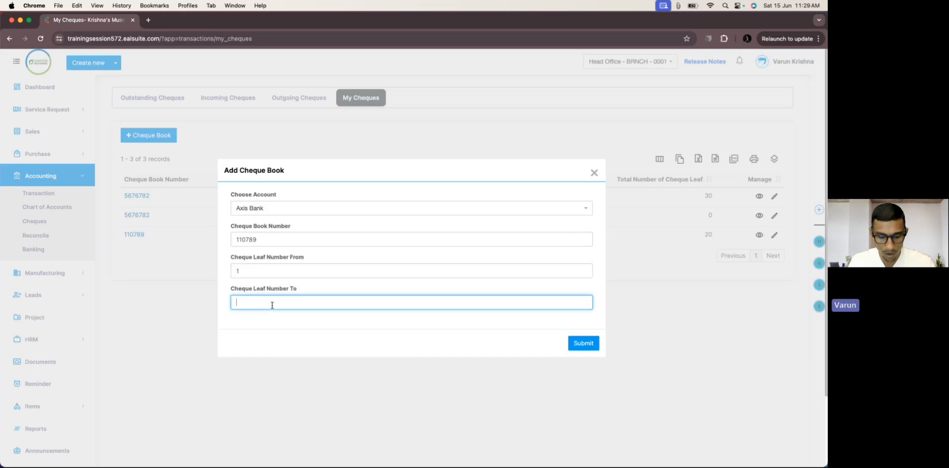
Try to submit the cheque book with leaf numbers 1 to 30 for Axis Bank, and resubmit it for HNCV Bank
left_click(588, 344)
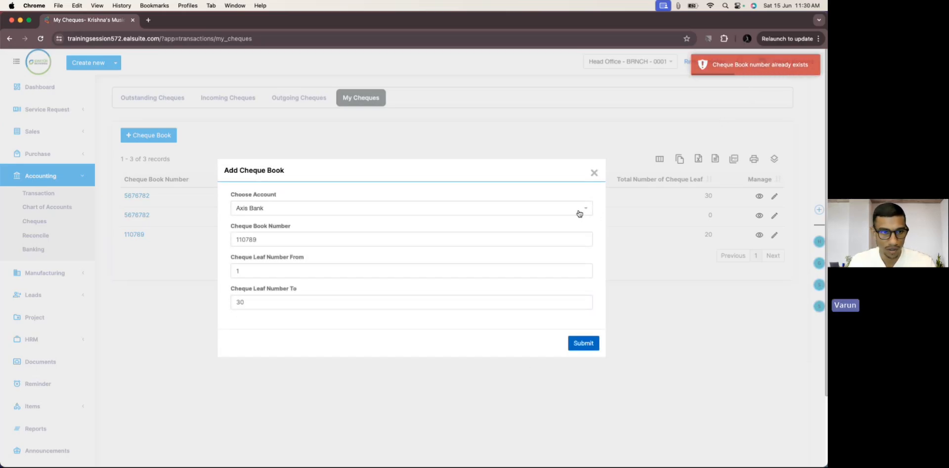
left_click(260, 210)
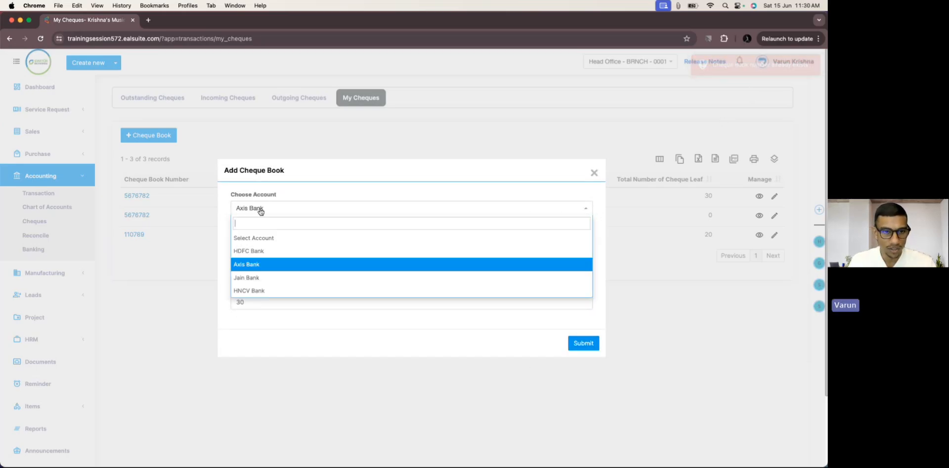
left_click(257, 293)
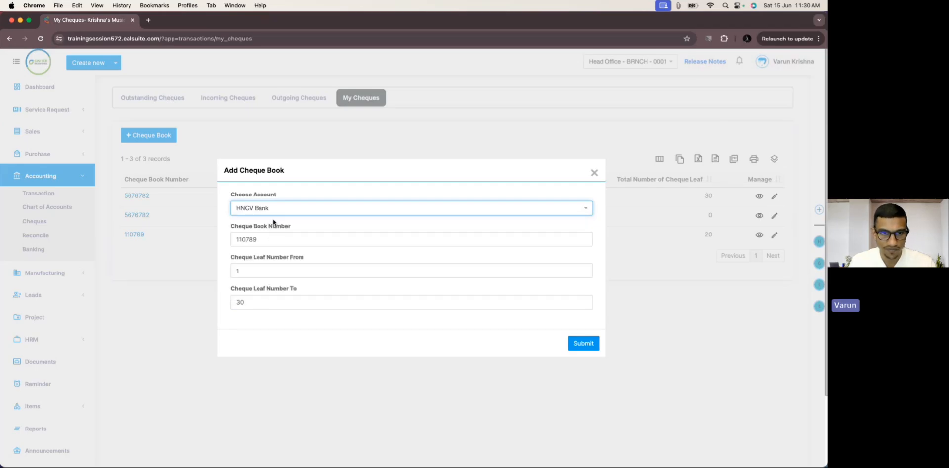
left_click(581, 343)
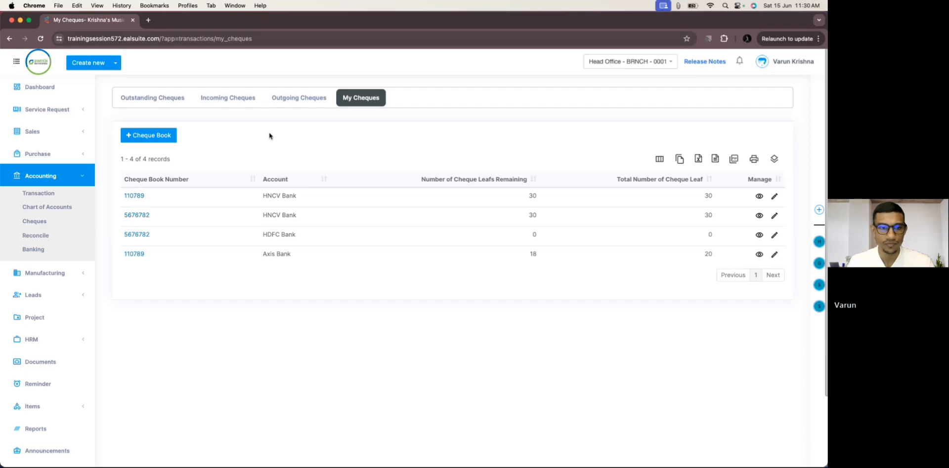
left_click(11, 20)
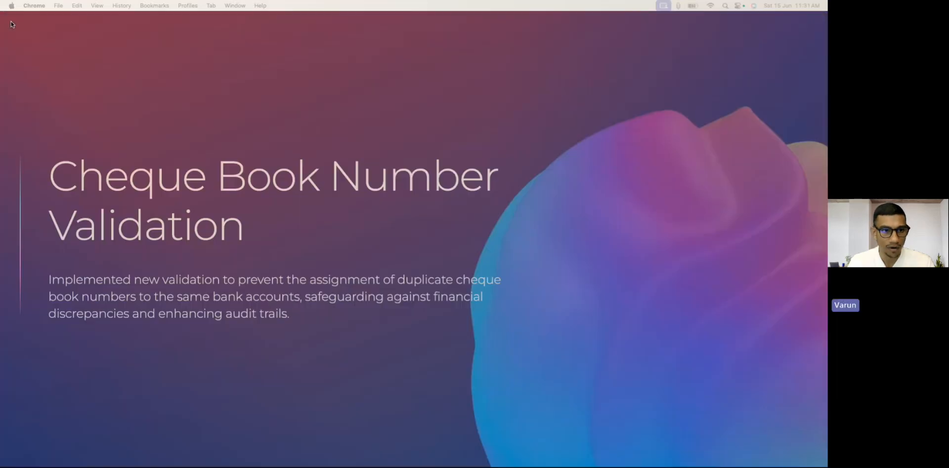
left_click(190, 238)
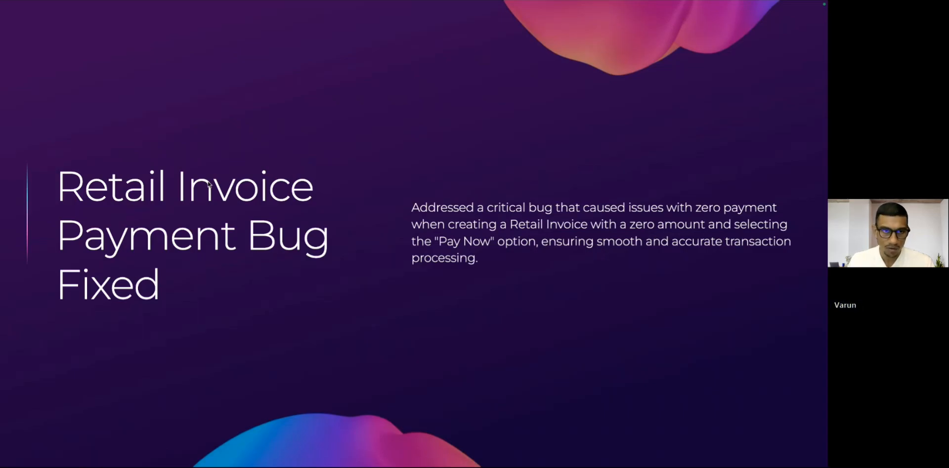
Switch to Chrome with EalSuite and start a new retail invoice with Cash Customer as the contact
key("super+Tab")
double_click(292, 91)
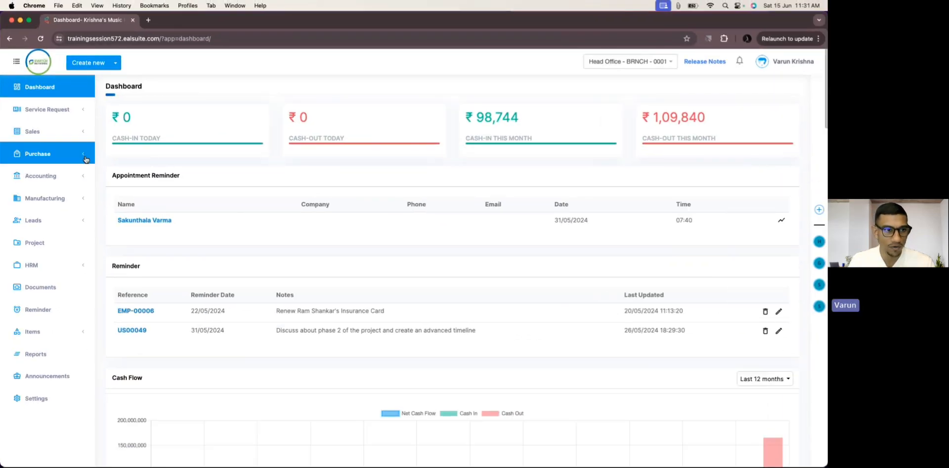
left_click(73, 133)
left_click(40, 176)
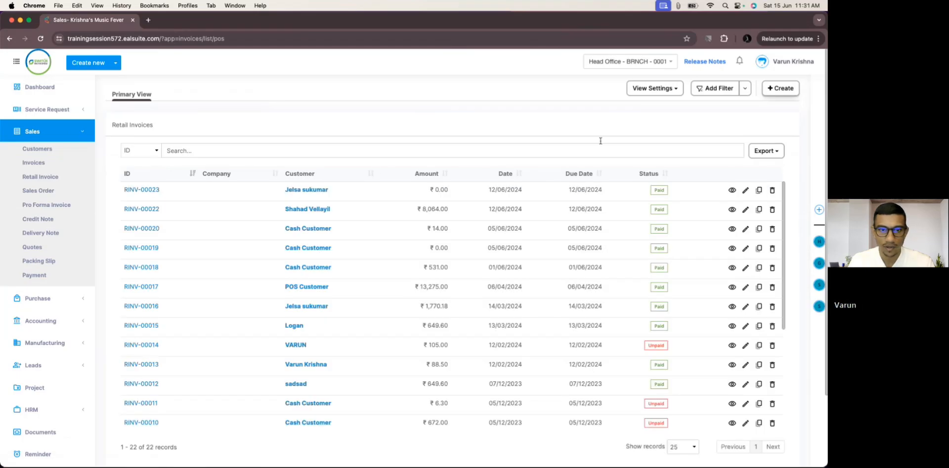
left_click(772, 88)
left_click(265, 165)
scroll(228, 247, "down", 3)
left_click(221, 264)
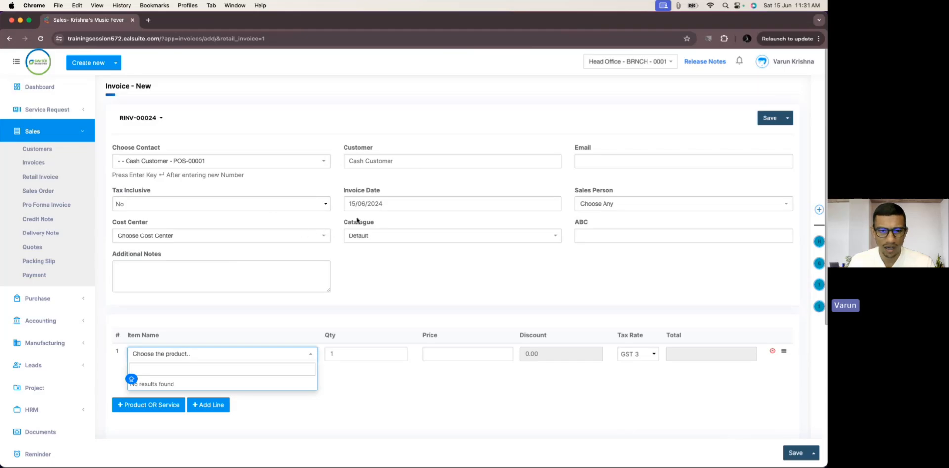
Add one ApnaCam 3 Megepixels 4G PTZ |Live Monitoring to the retail invoice and review the total
scroll(298, 306, "down", 3)
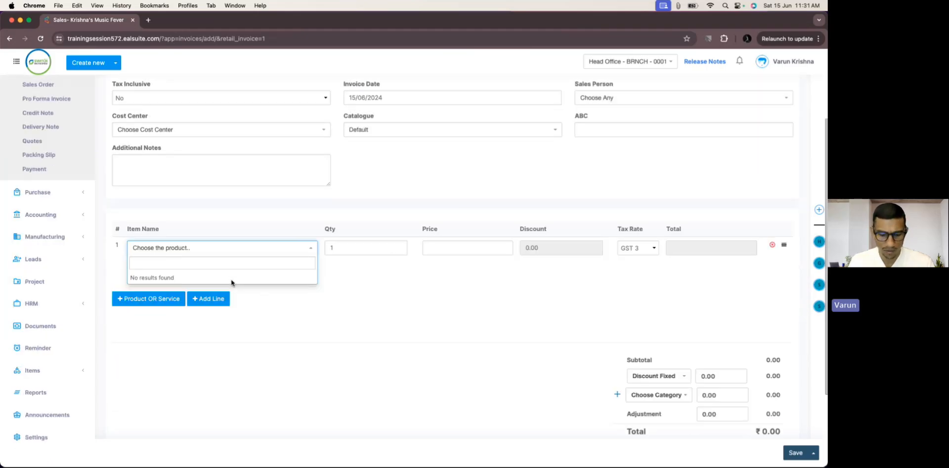
type("V")
left_click(184, 291)
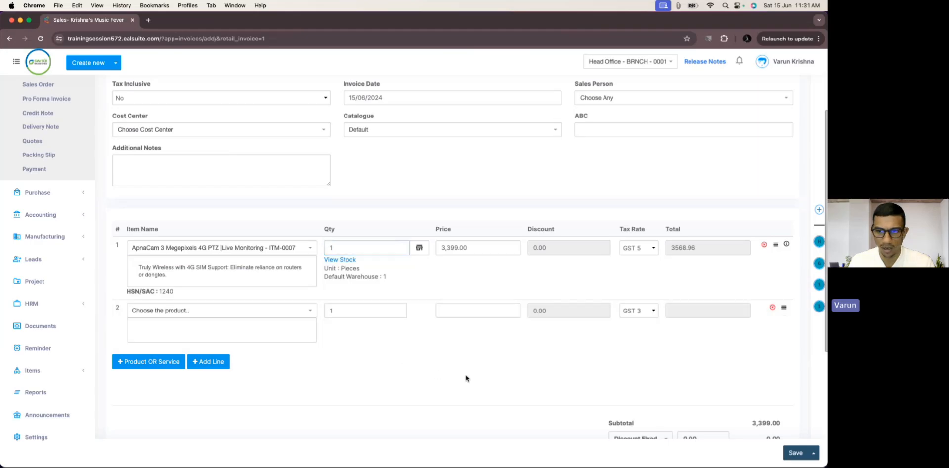
left_click(466, 377)
scroll(604, 357, "down", 4)
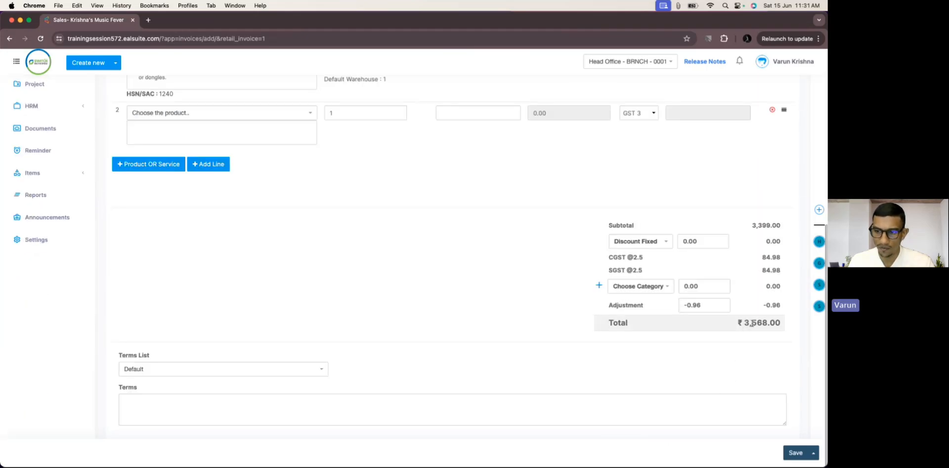
Save the retail invoice and pay it through the HDFC Bank account using Debit Card
left_click(796, 453)
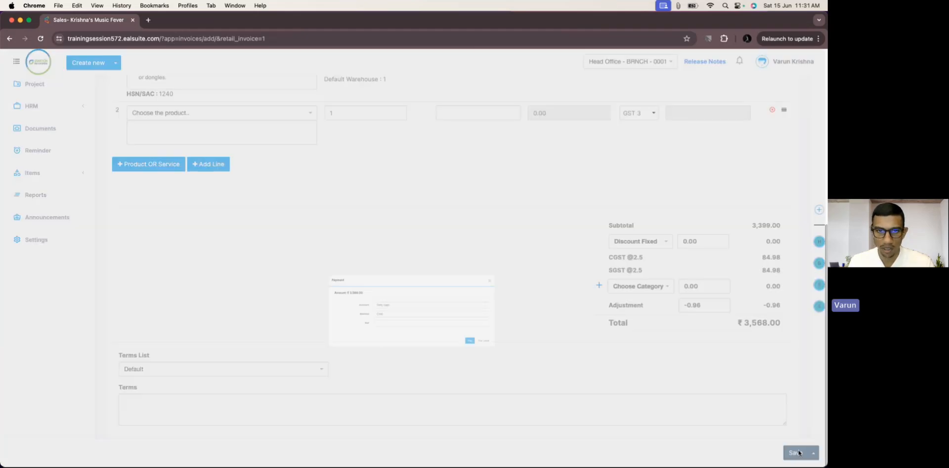
left_click(417, 247)
left_click(395, 303)
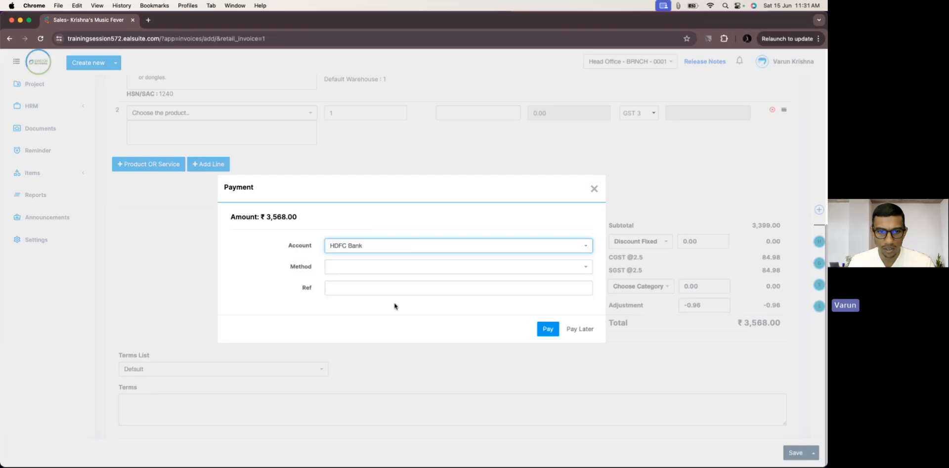
left_click(371, 269)
left_click(368, 349)
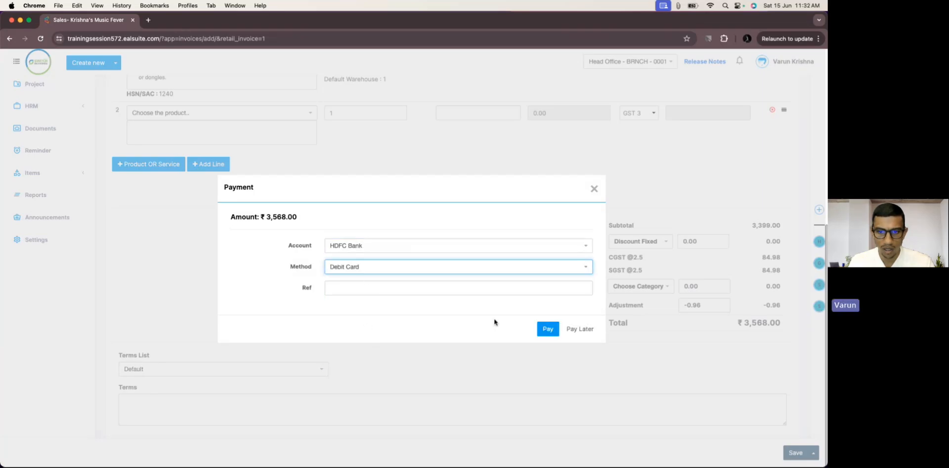
left_click(546, 332)
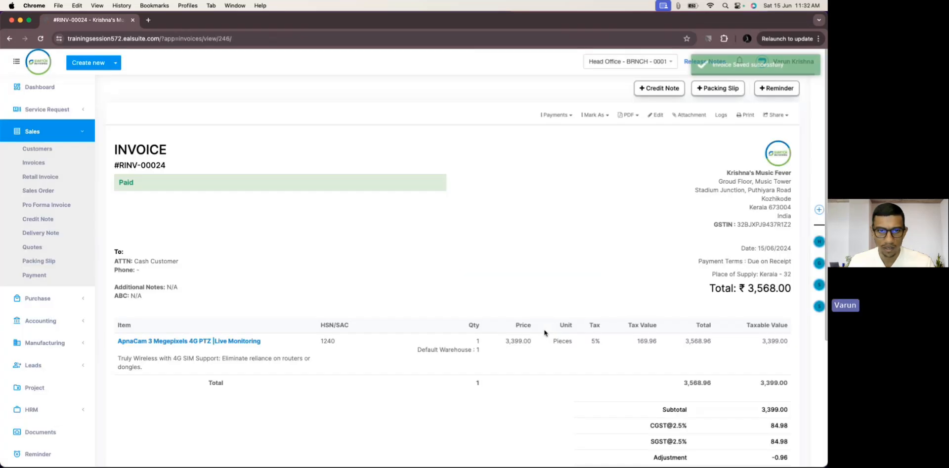
Open the customer payments list in a new tab and start another Cash Customer retail invoice in a separate tab
left_click(56, 275)
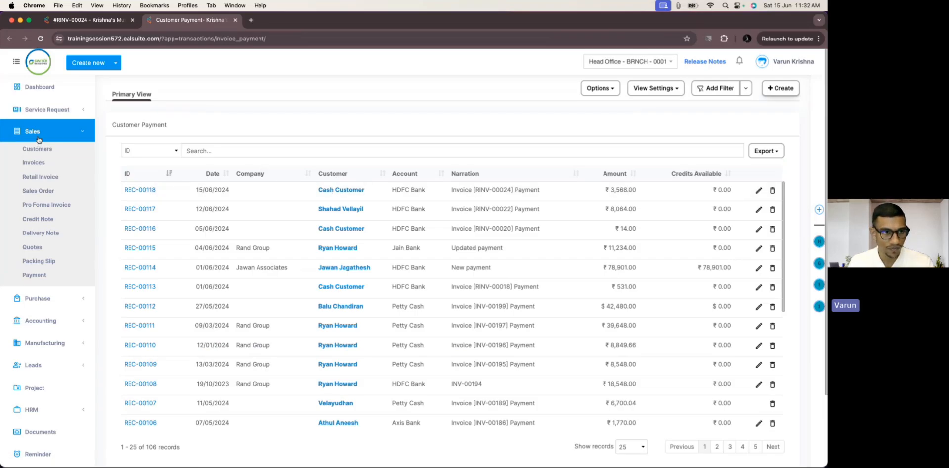
left_click(47, 177, "super")
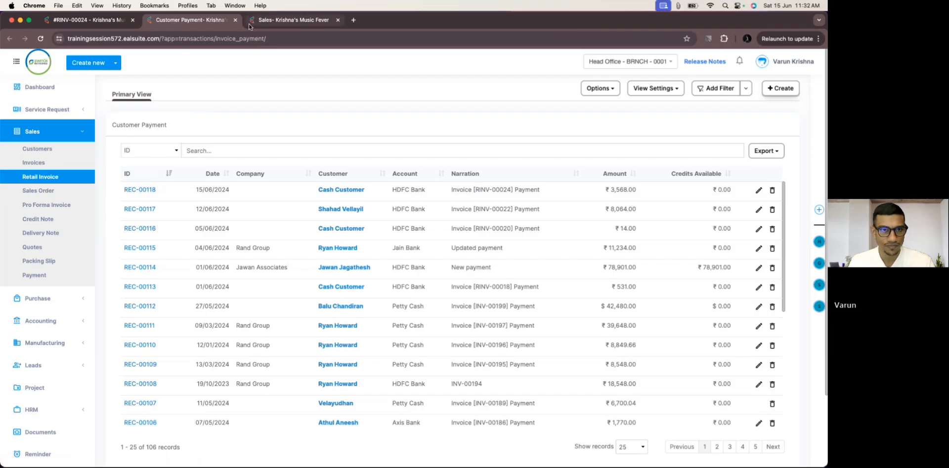
left_click(294, 19)
left_click(783, 95)
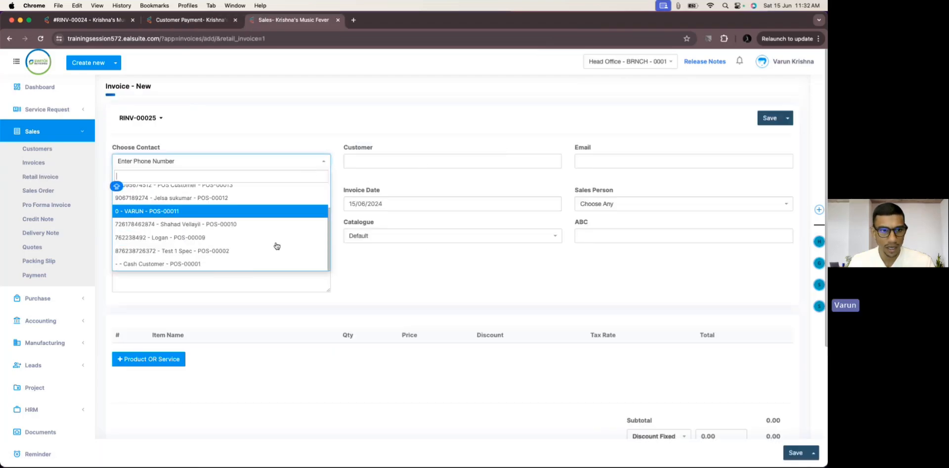
left_click(252, 263)
Add one 4 Seater Sofa Cum Bed to the retail invoice and set its price to 0
left_click(197, 355)
left_click(192, 359)
type("a")
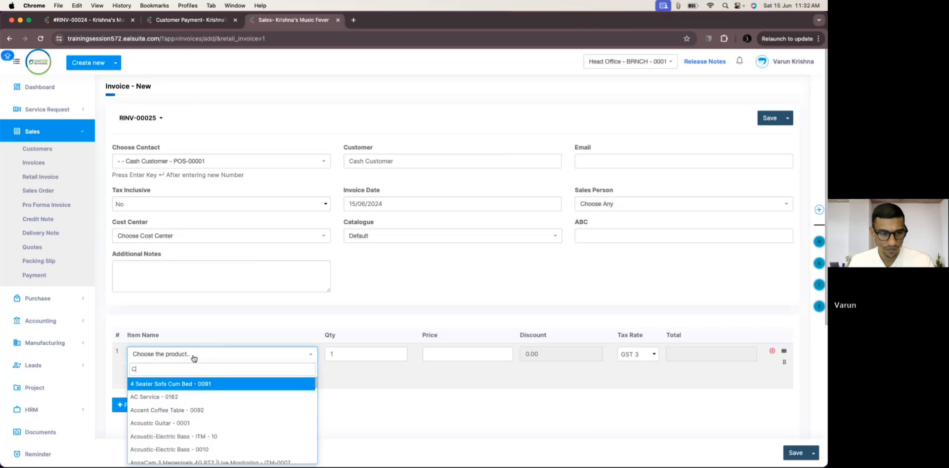
left_click(134, 381)
double_click(459, 325)
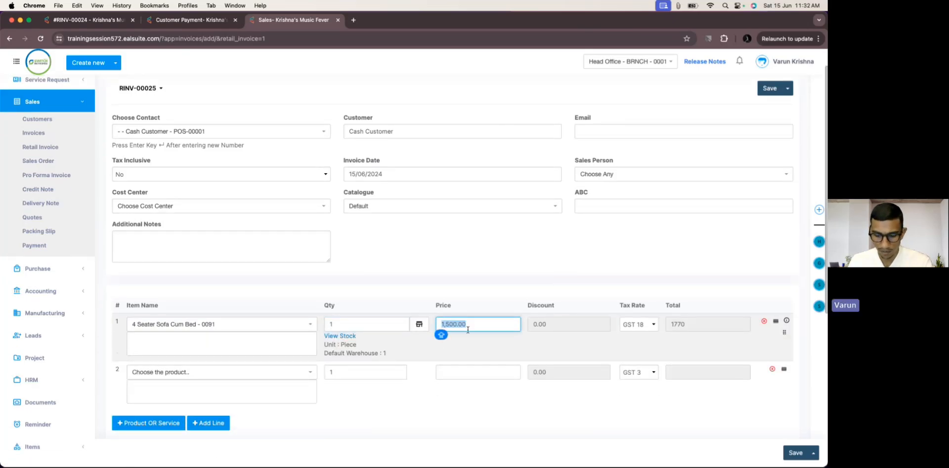
type("0")
left_click(519, 260)
scroll(603, 314, "down", 5)
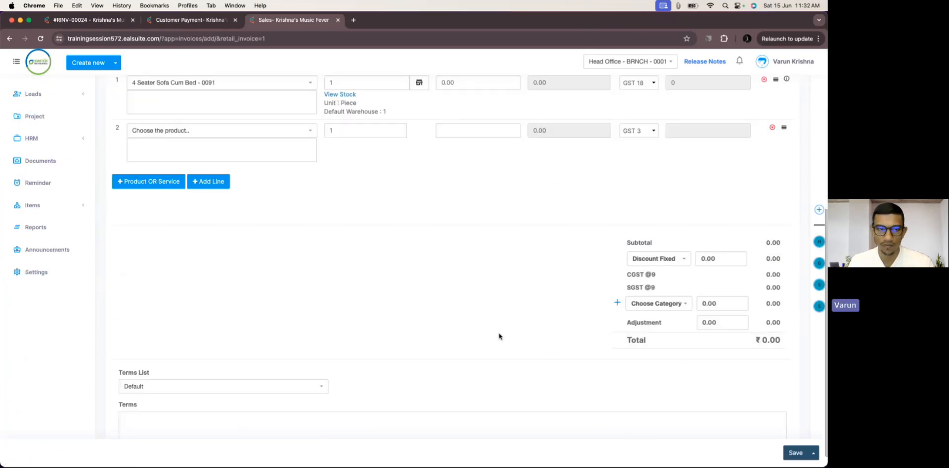
Save the zero-amount retail invoice and pay it through the HDFC Bank account using Debit Card
left_click(793, 458)
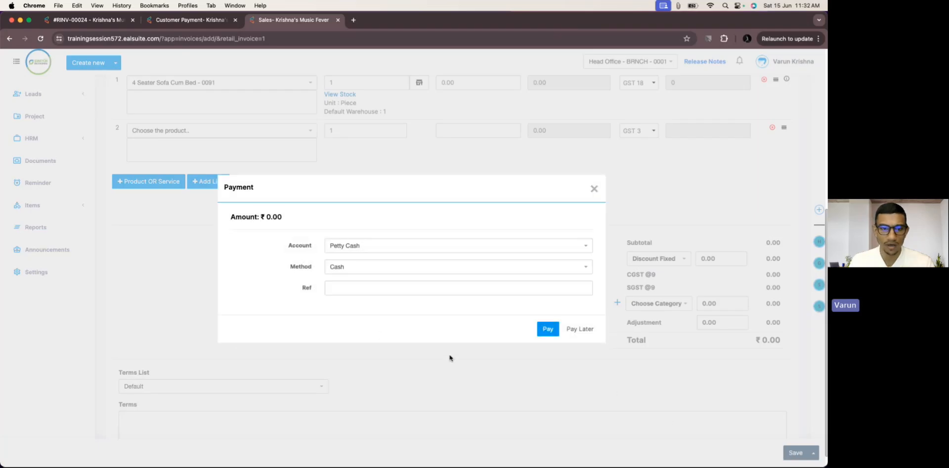
left_click(353, 250)
left_click(341, 302)
left_click(336, 267)
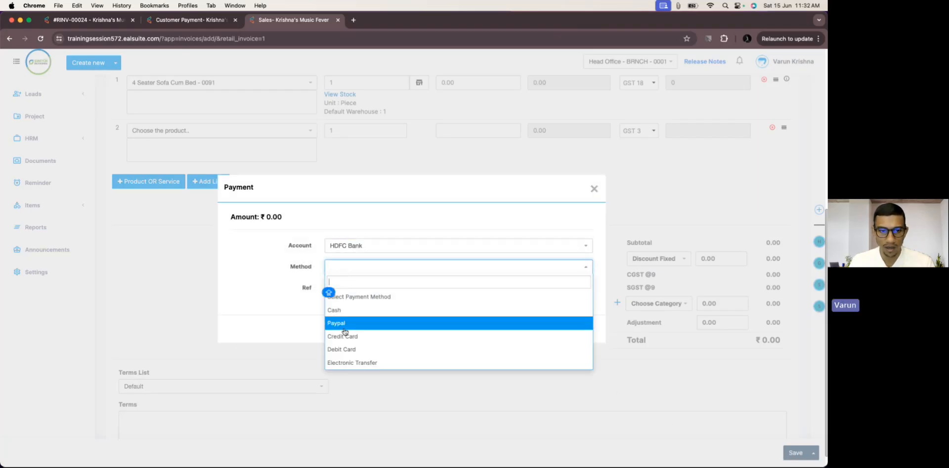
left_click(341, 350)
left_click(548, 329)
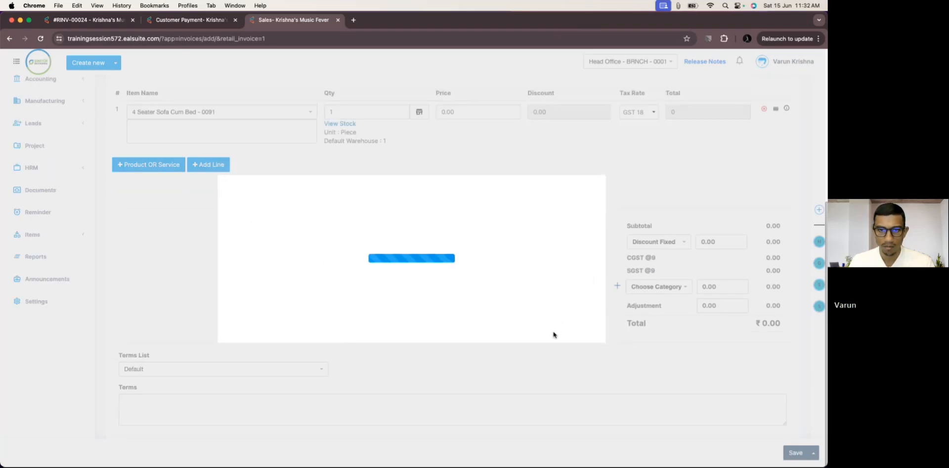
Review the saved zero-amount invoice and reload the customer payments list to check for a matching payment entry
scroll(460, 277, "down", 3)
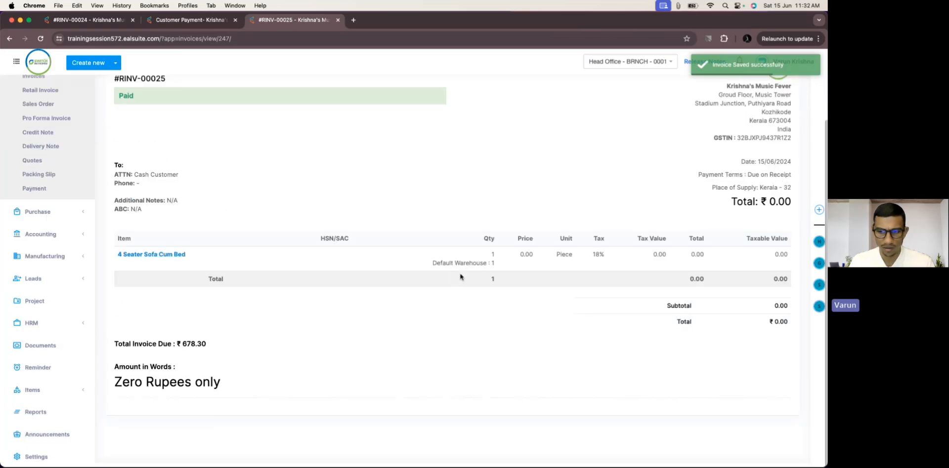
scroll(380, 213, "up", 3)
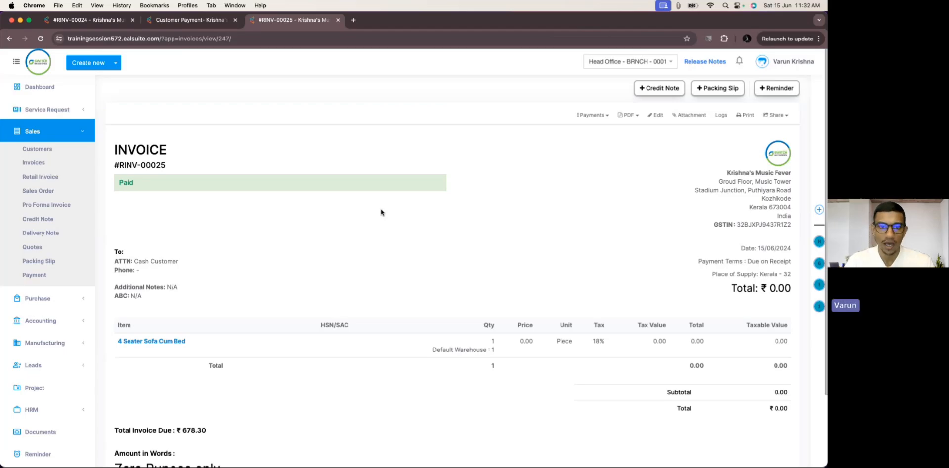
key("ctrl+shift+Tab")
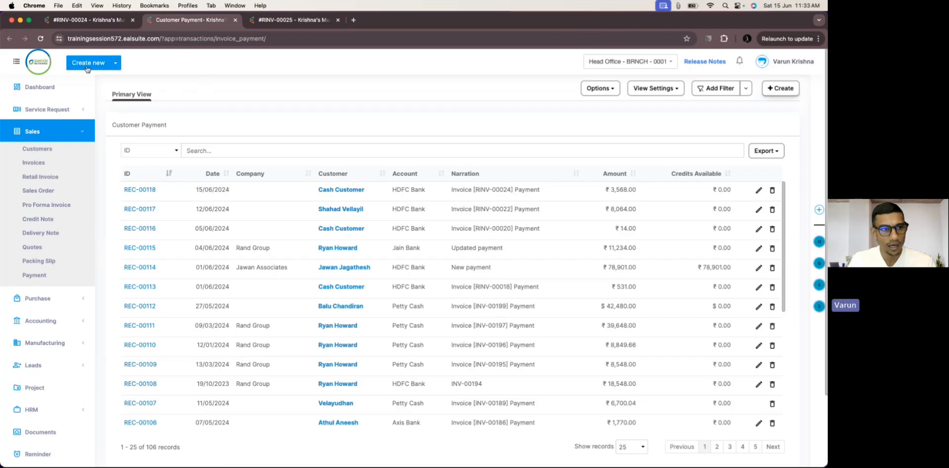
left_click(42, 40)
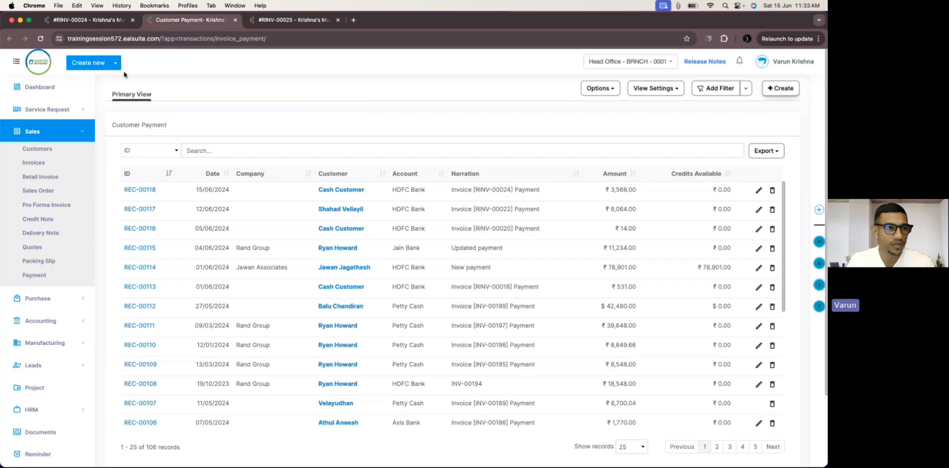
Advance the presentation to the item group duplication slide and replace the invoice browser window with a maximized EalSuite dashboard
left_click(11, 20)
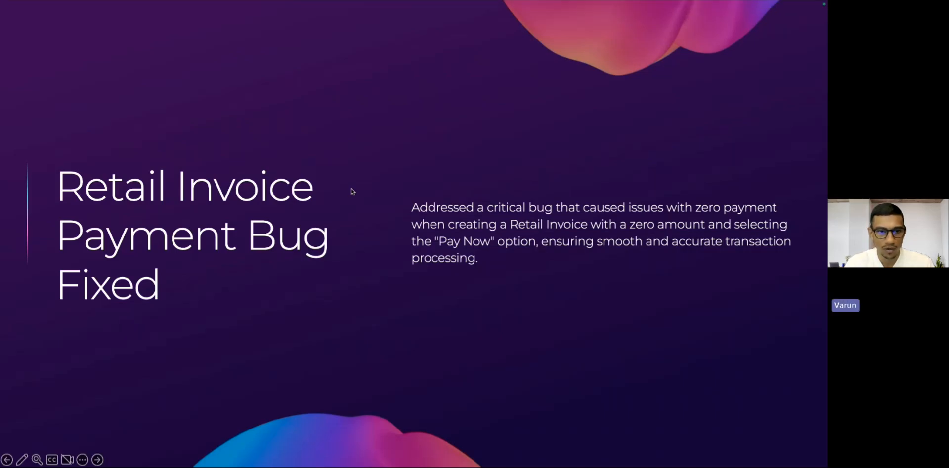
key("Right")
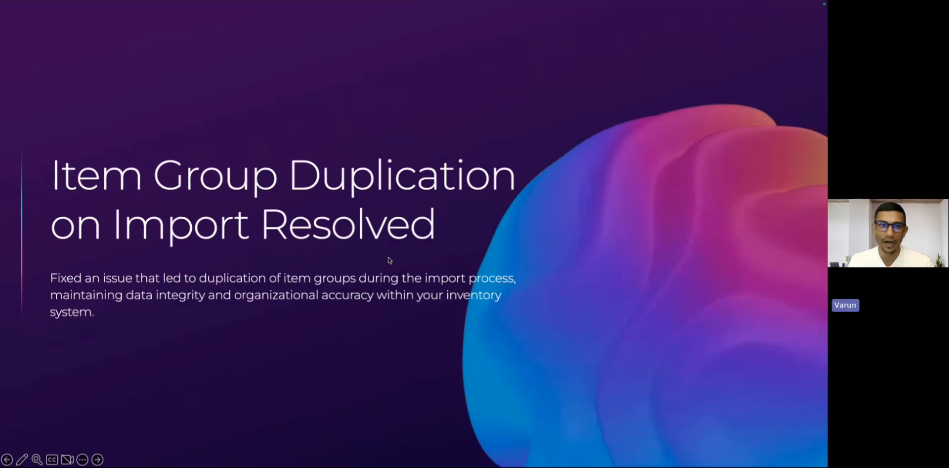
key("super+Tab")
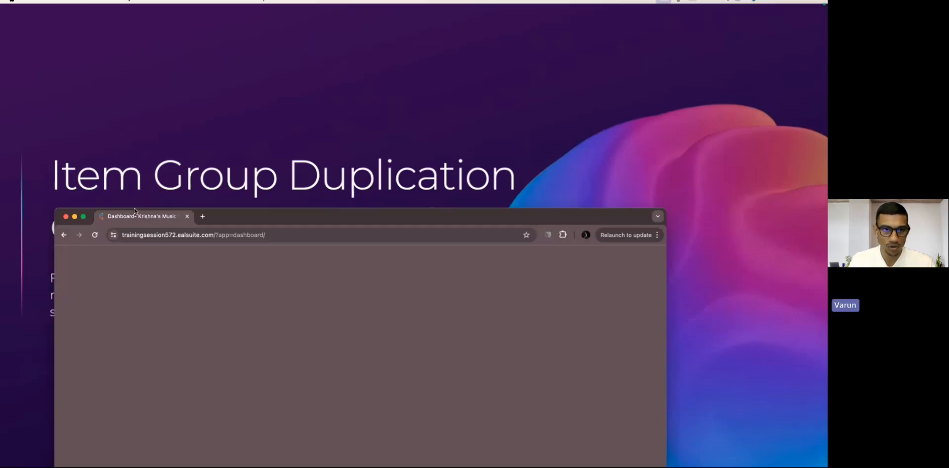
double_click(256, 61)
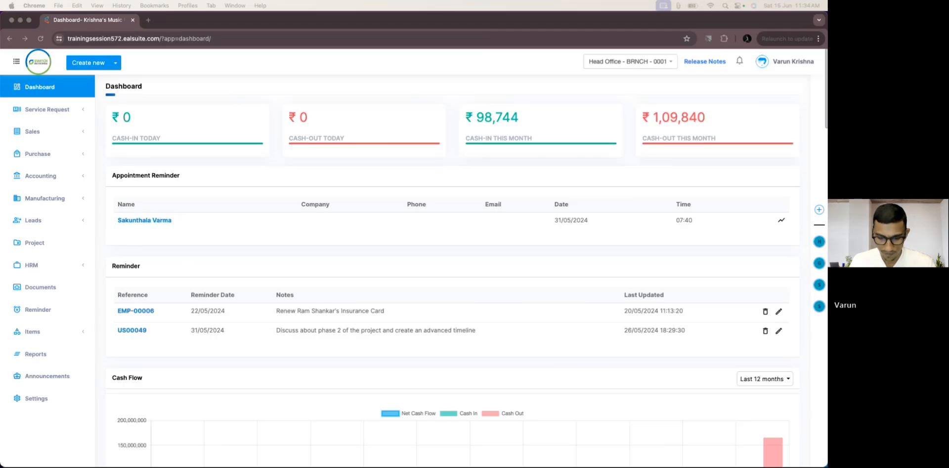
Open the Items Migration Basic_G CSV file in Excel and enlarge the sheet view to about 212%
left_click_drag(435, 465, 502, 109)
double_click(502, 109)
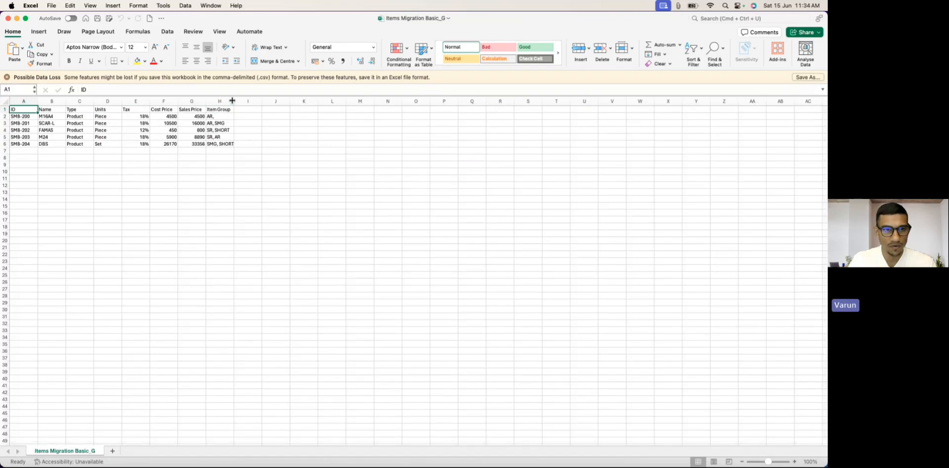
left_click_drag(234, 101, 235, 101)
left_click(248, 165)
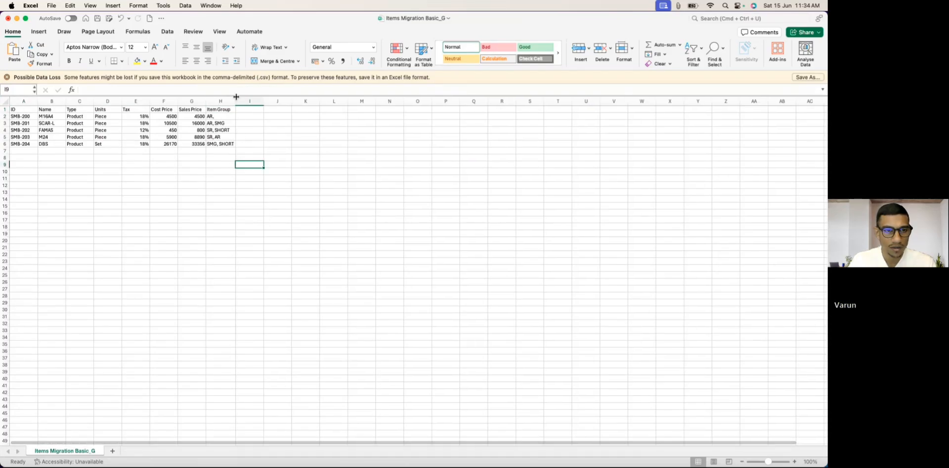
left_click_drag(769, 462, 773, 462)
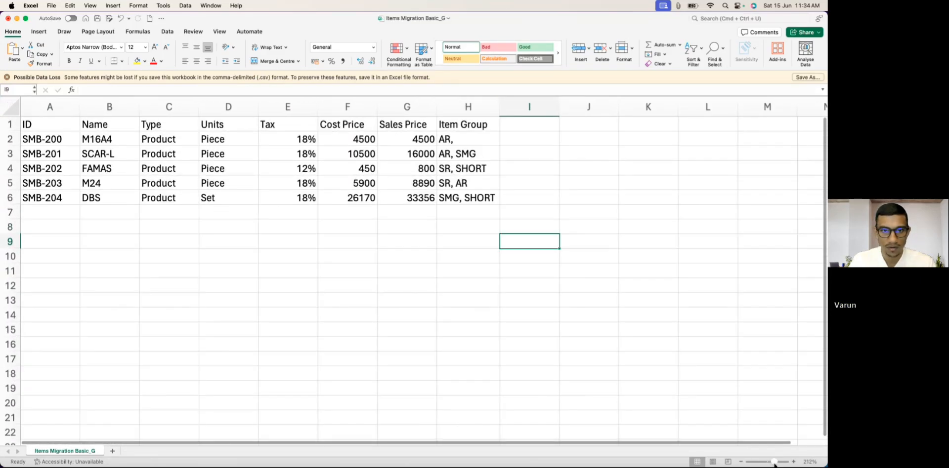
Examine the sheet's column headers one by one, from ID and Name through to Item Group
left_click(49, 124)
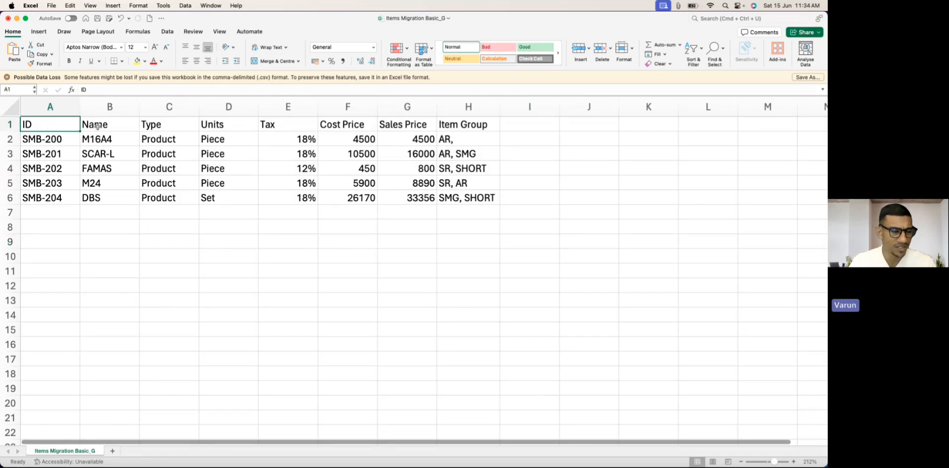
left_click(98, 126)
left_click(166, 125)
left_click(227, 124)
left_click(289, 123)
left_click(341, 125)
left_click(414, 126)
left_click(486, 127)
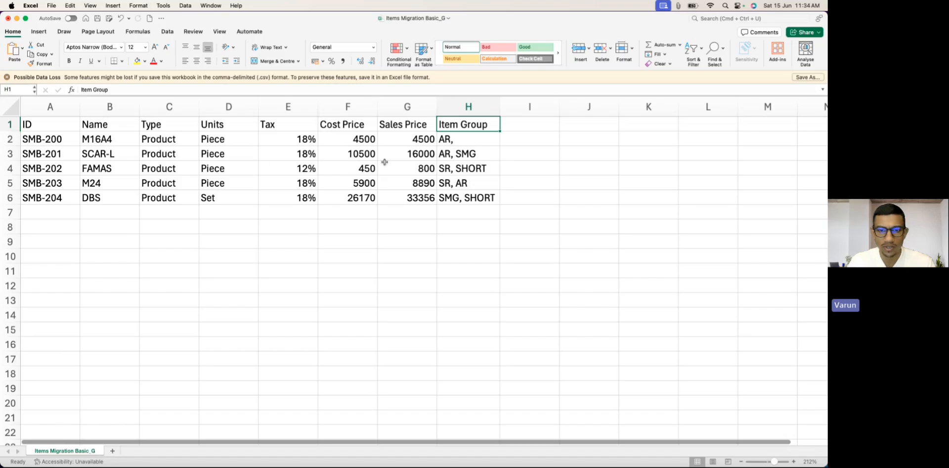
Examine how multiple item groups are separated by commas in the Item Group cells of SCAR-L and FAMAS
left_click(459, 155)
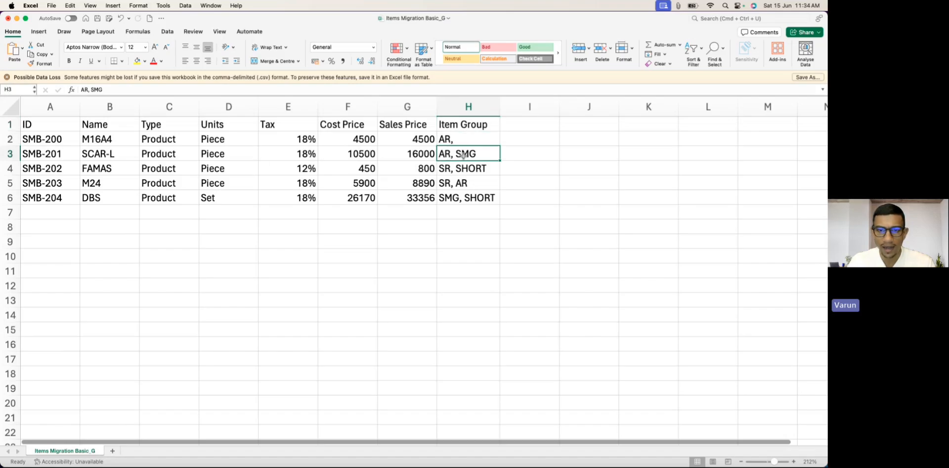
double_click(461, 155)
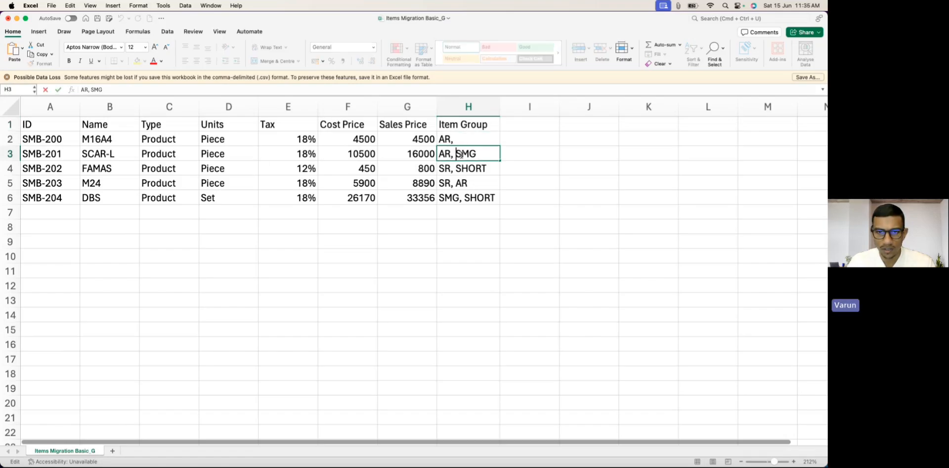
key("BackSpace")
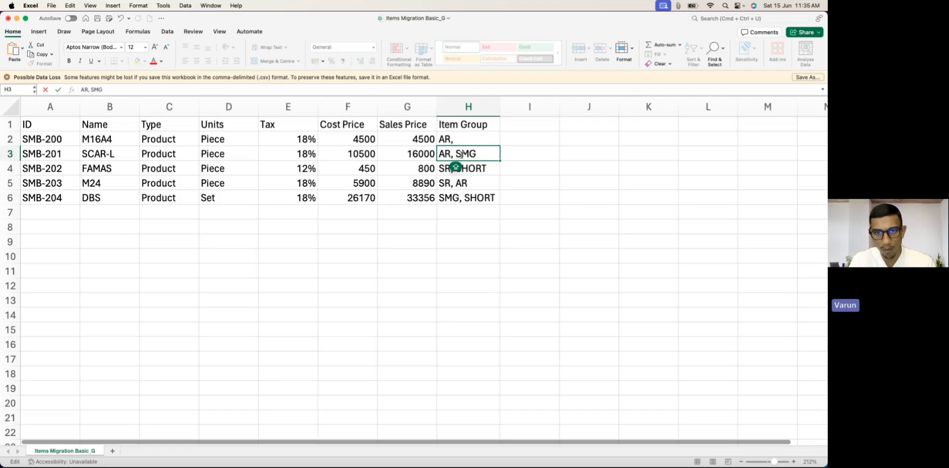
left_click(461, 226)
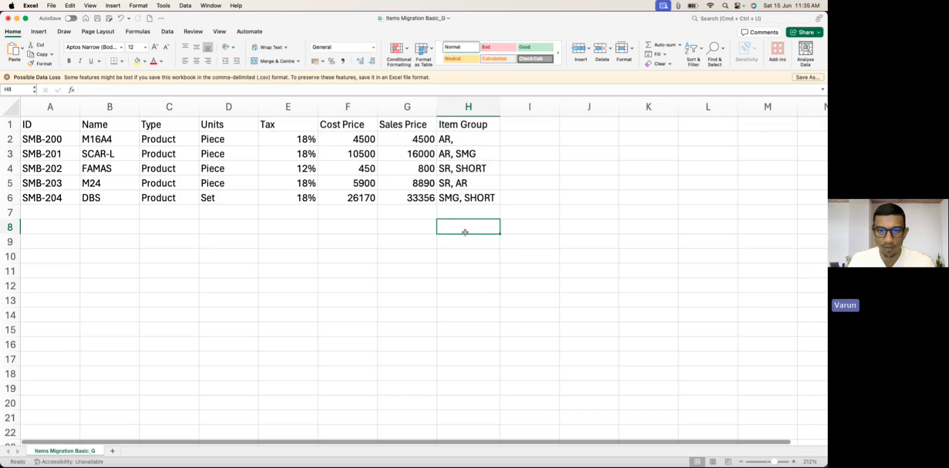
left_click_drag(455, 168, 453, 182)
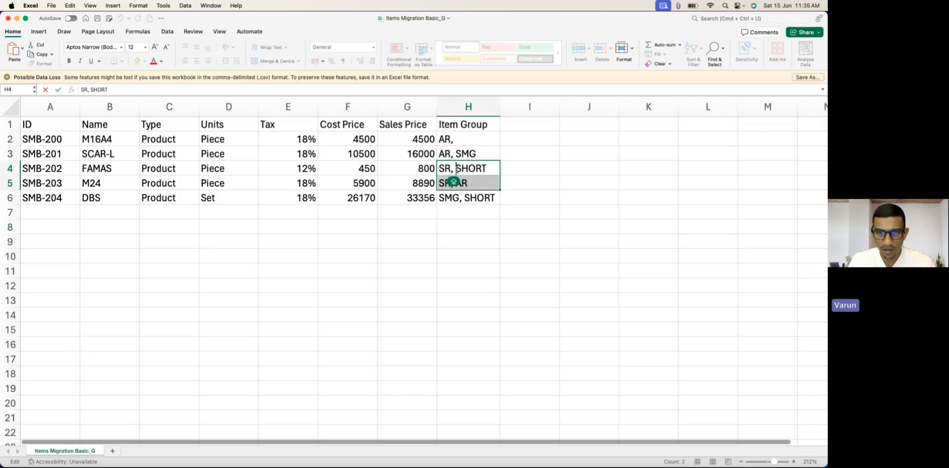
left_click(525, 226)
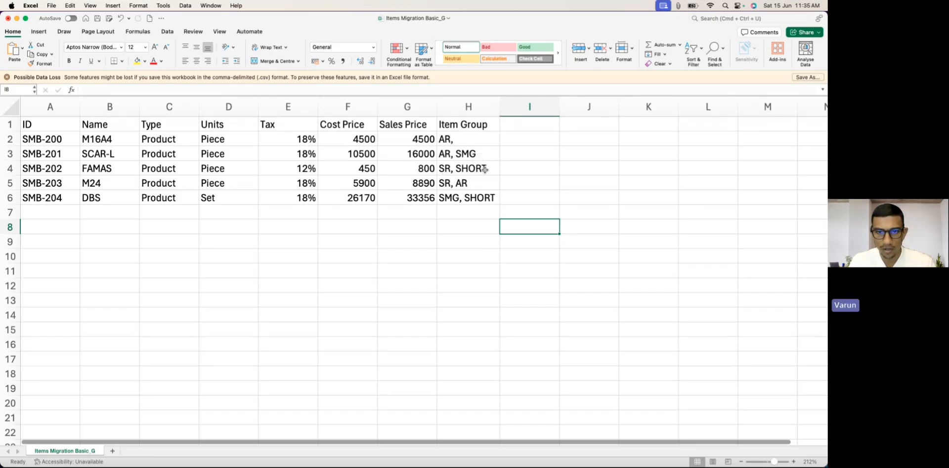
Compare the item groups repeated across several products, such as AR in the M24 row and SHORT in the DBS row
double_click(455, 183)
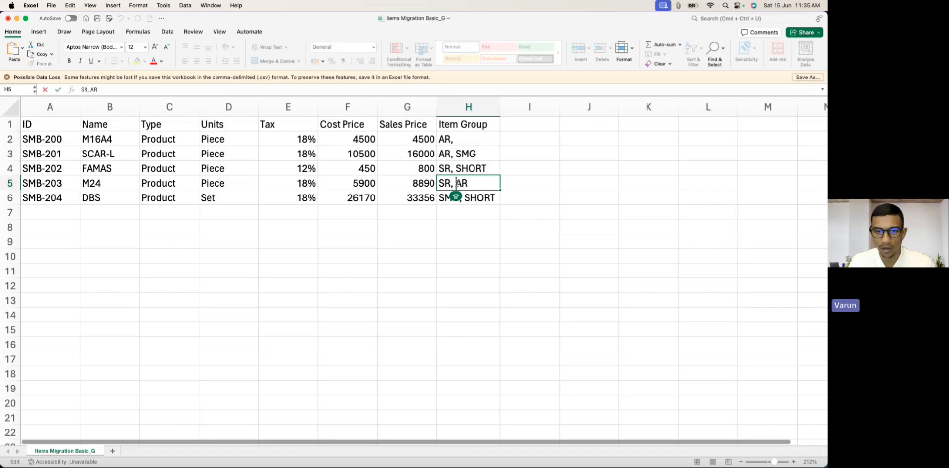
left_click(443, 142)
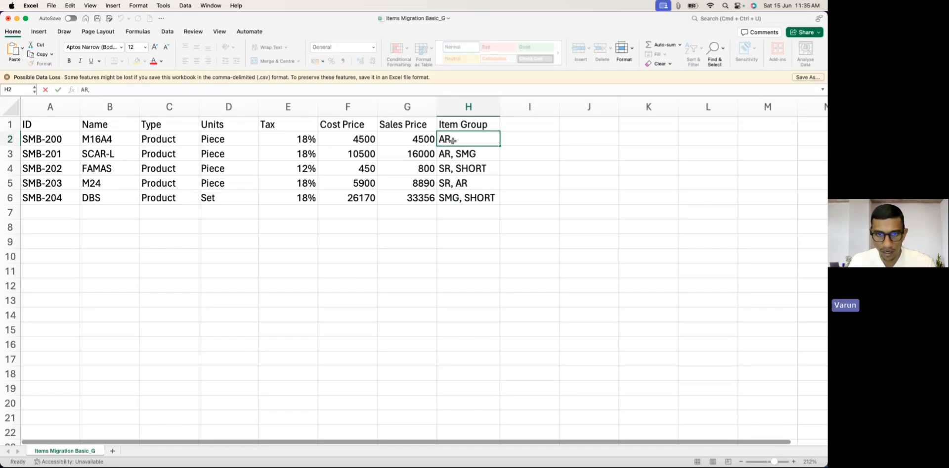
left_click(446, 156)
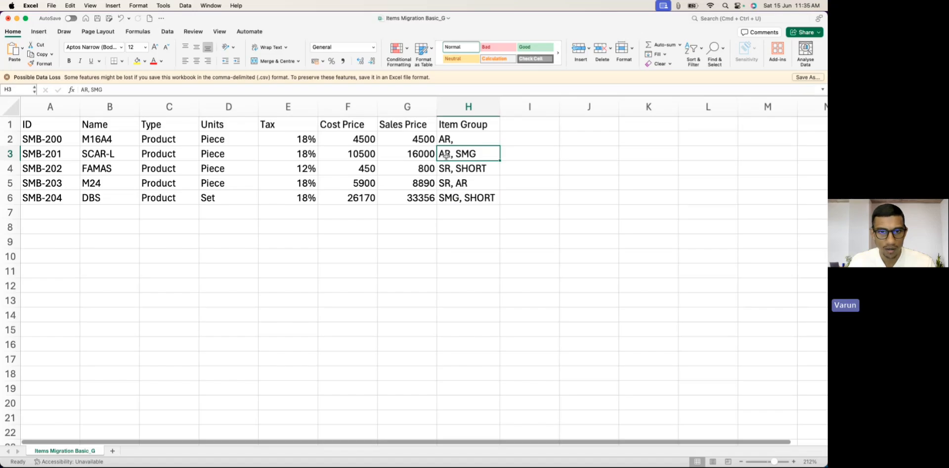
double_click(455, 182)
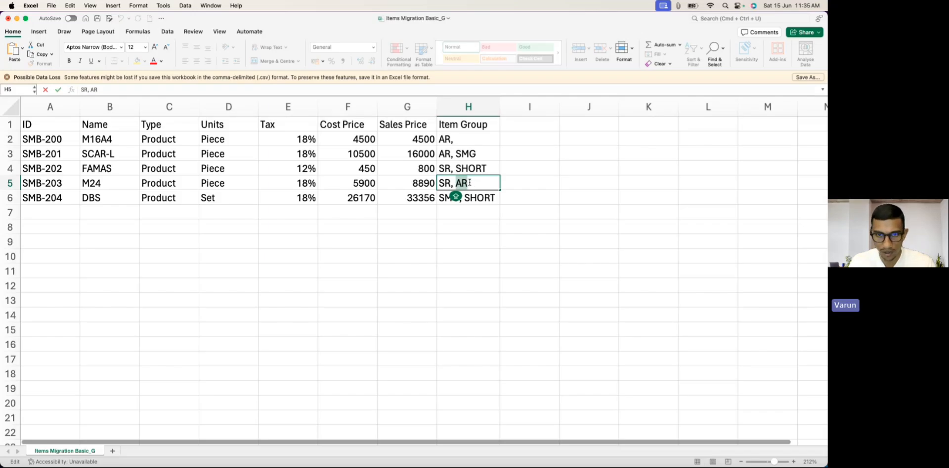
left_click(469, 183)
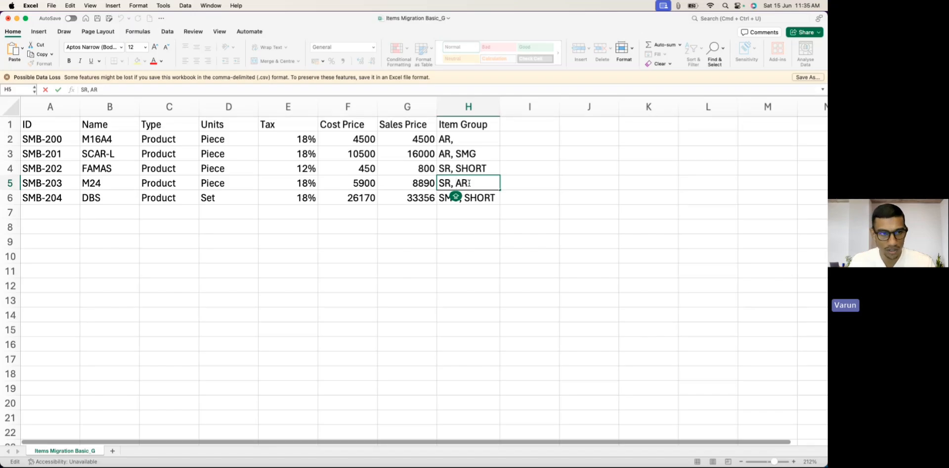
left_click(488, 198)
double_click(501, 201)
left_click(467, 198)
double_click(467, 199)
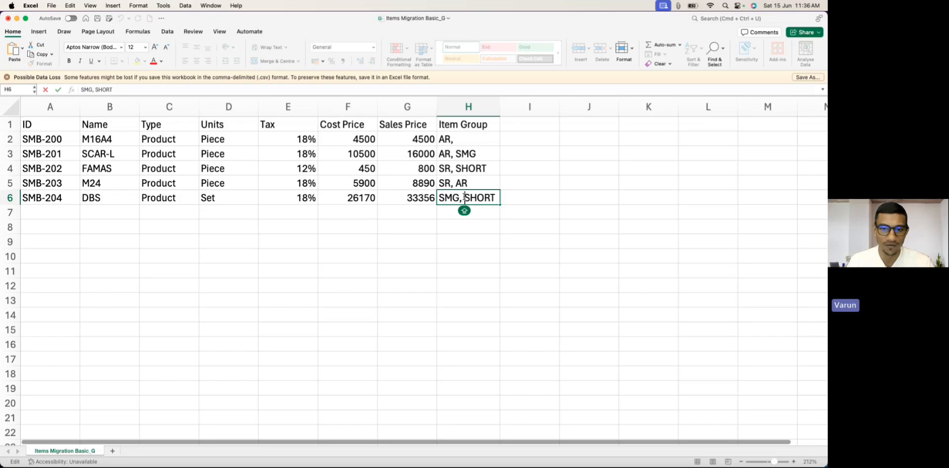
Close the Items Migration Basic_G workbook without saving changes
left_click(214, 223)
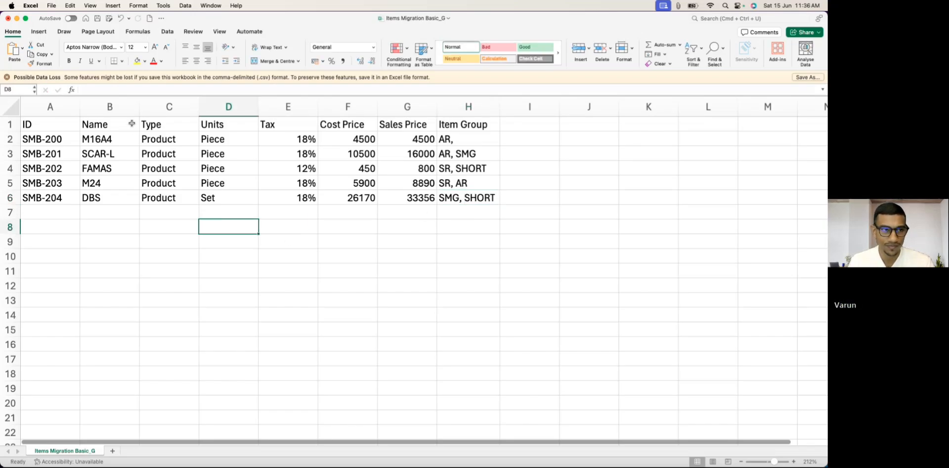
left_click(8, 19)
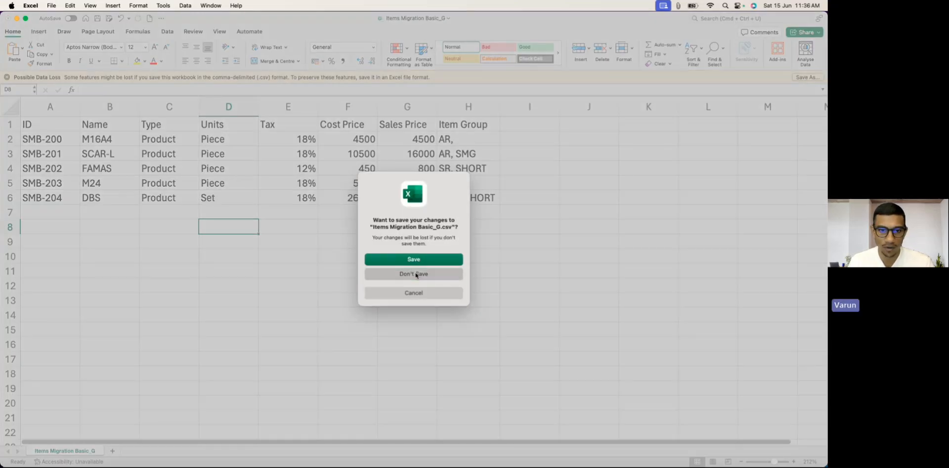
left_click(415, 275)
Open the Head Office branch's Import Data settings and choose Items as the import category
left_click(31, 398)
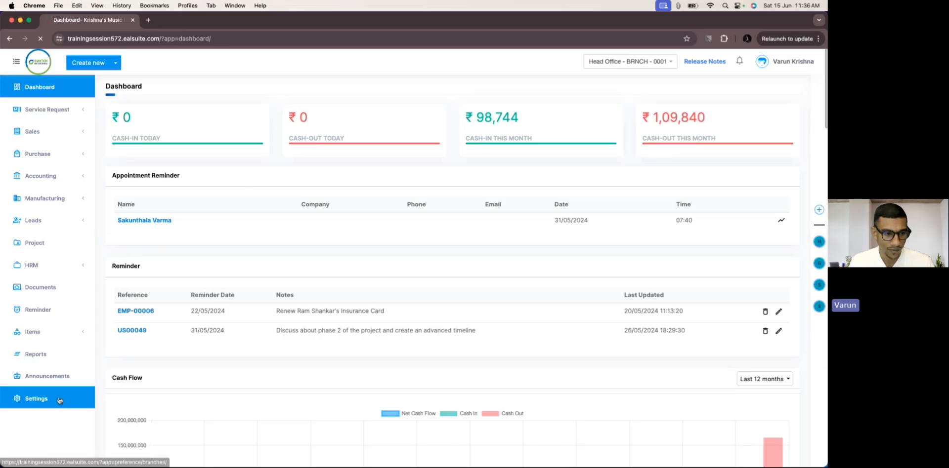
left_click(138, 157)
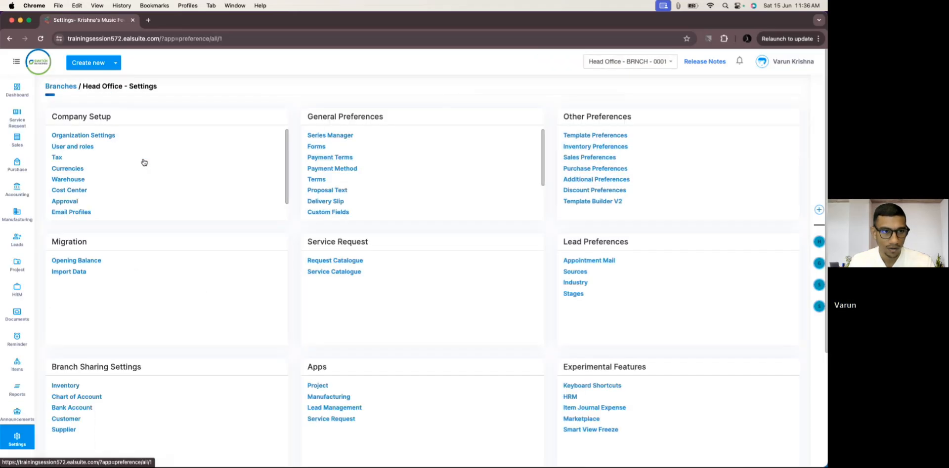
left_click(84, 273)
left_click(241, 131)
left_click(186, 223)
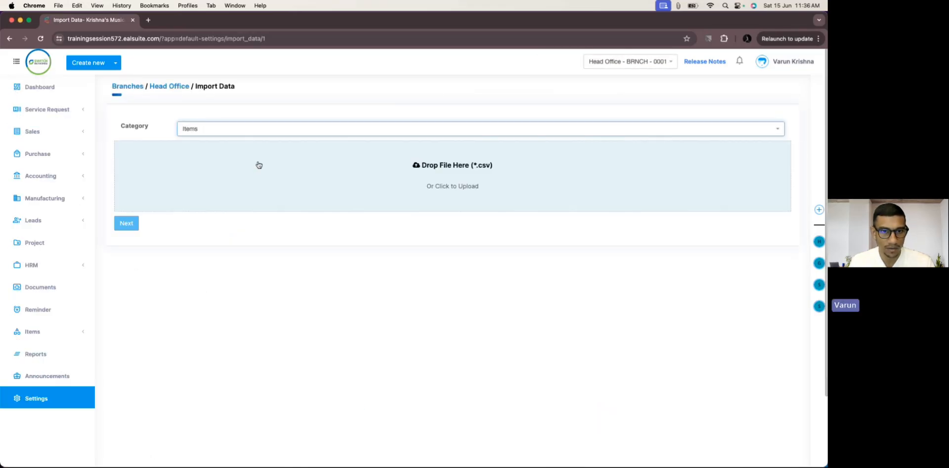
Upload the Items Migration Basic_G CSV file and continue to the field mapping page
left_click(257, 165)
double_click(343, 184)
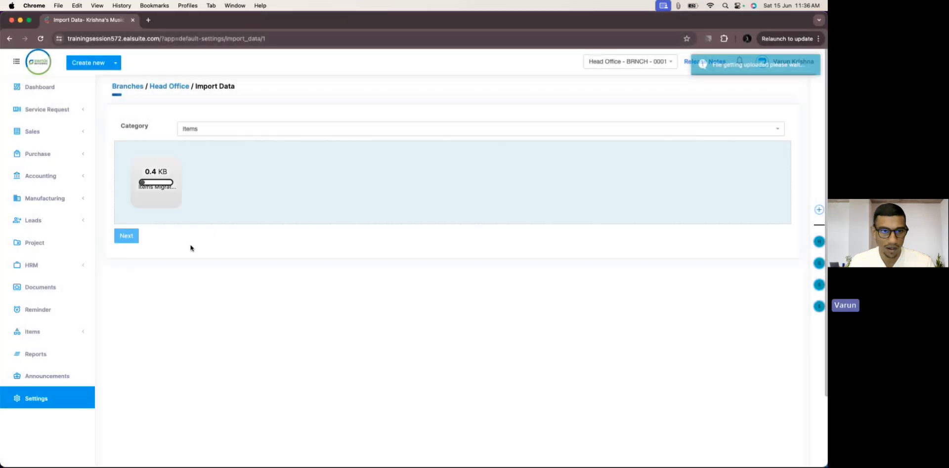
left_click(126, 237)
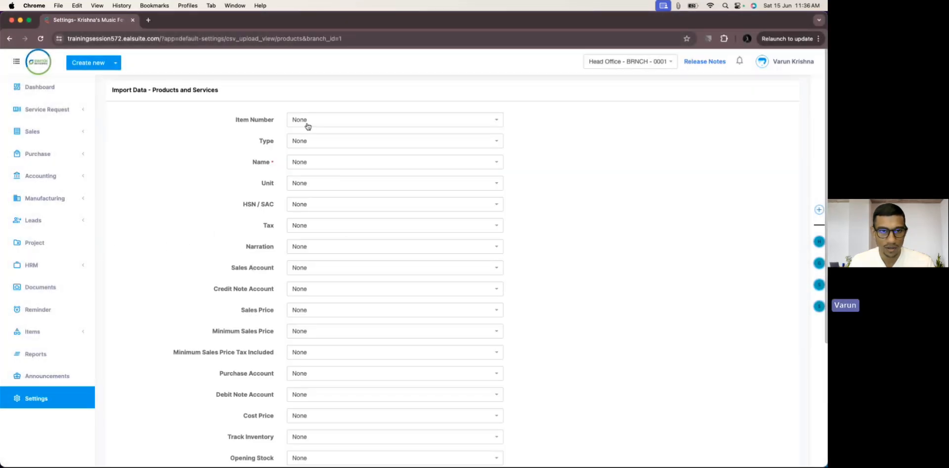
Map Name to Name, Item Number to ID, Type to Type, Unit to Units, and Tax to Tax
left_click(303, 165)
left_click(307, 230)
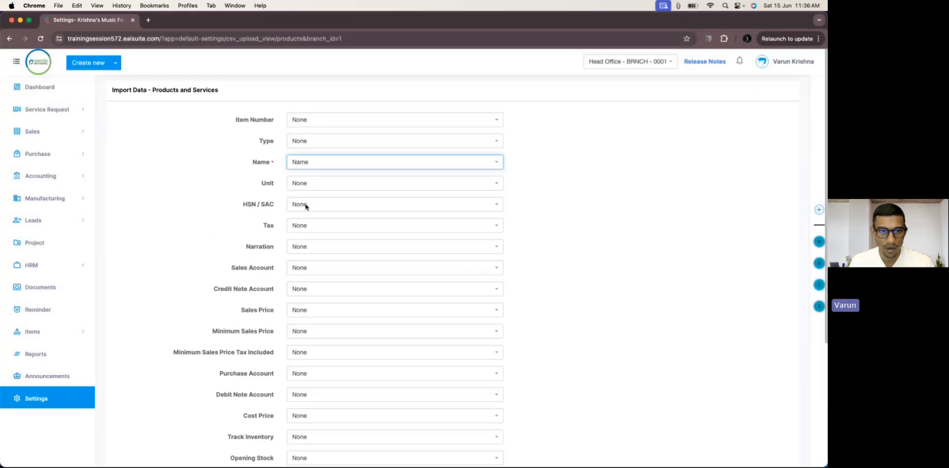
left_click(300, 126)
left_click(305, 162)
left_click(307, 142)
left_click(302, 210)
left_click(306, 183)
left_click(310, 266)
left_click(307, 228)
left_click(305, 296)
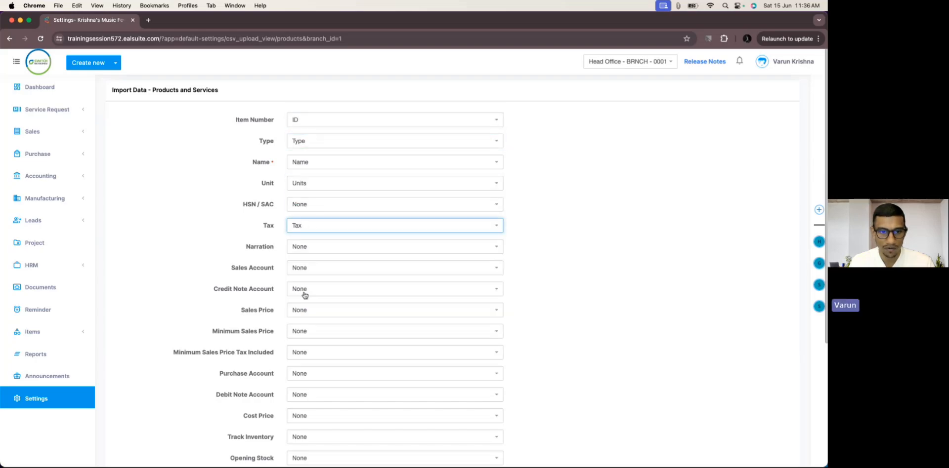
Map the Cost Price and Sales Price fields to their matching CSV columns and check the remaining mappings
scroll(308, 289, "down", 5)
left_click(313, 282)
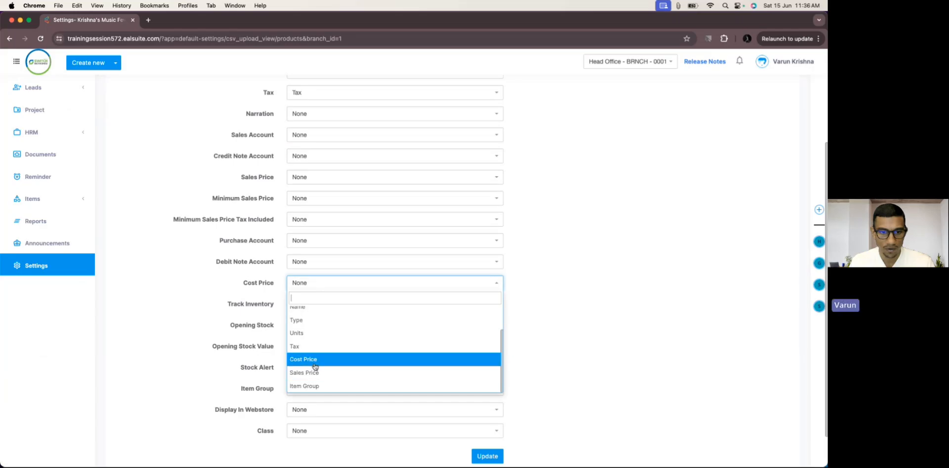
left_click(311, 359)
scroll(311, 357, "up", 3)
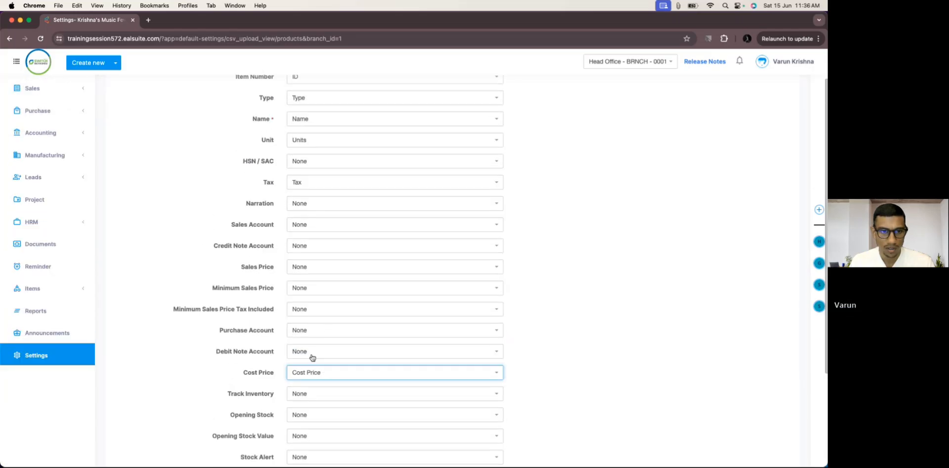
left_click(312, 266)
scroll(314, 346, "down", 1)
left_click(314, 359)
scroll(303, 242, "down", 5)
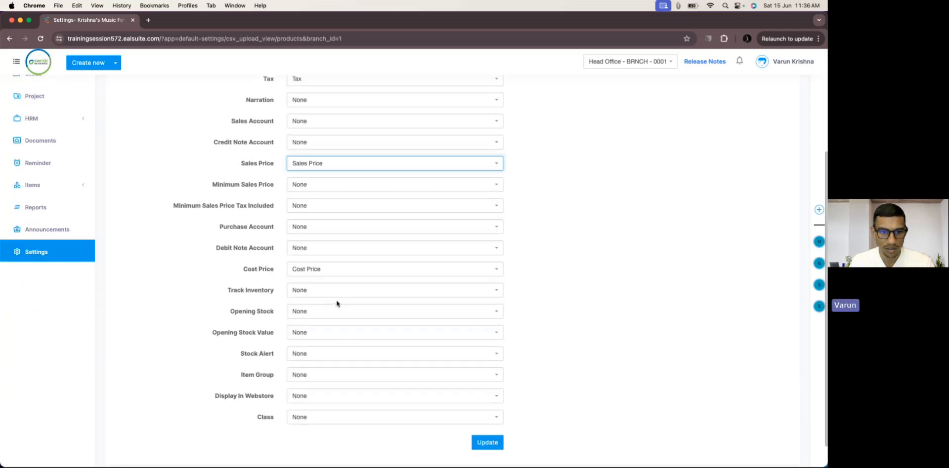
scroll(298, 277, "up", 6)
scroll(324, 267, "down", 3)
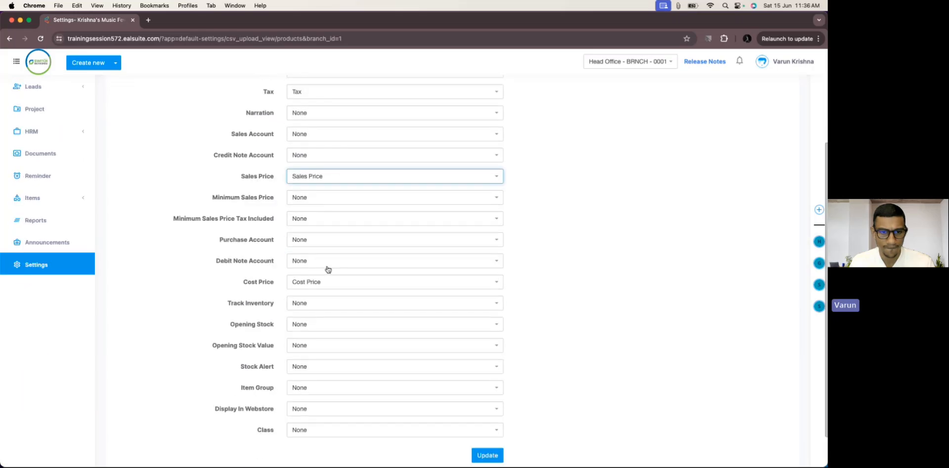
scroll(325, 267, "up", 1)
scroll(326, 269, "down", 2)
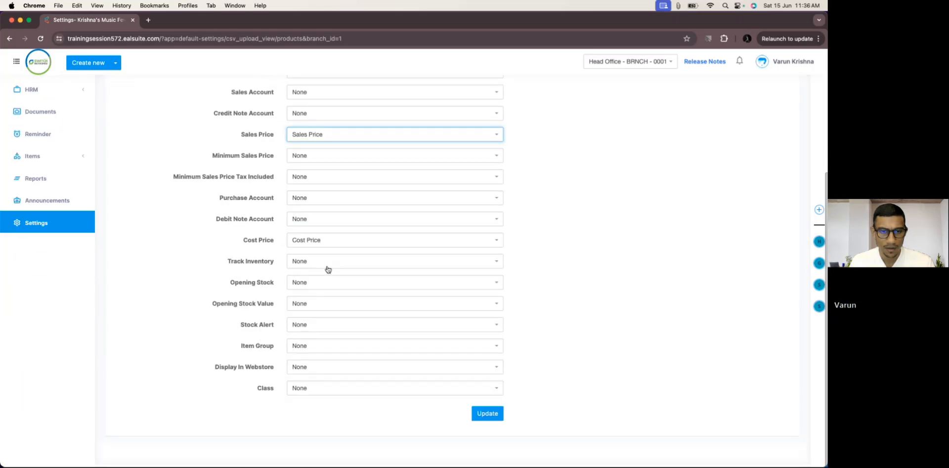
Map the Item Group field to its matching CSV column and continue to the product import preview
left_click(305, 349)
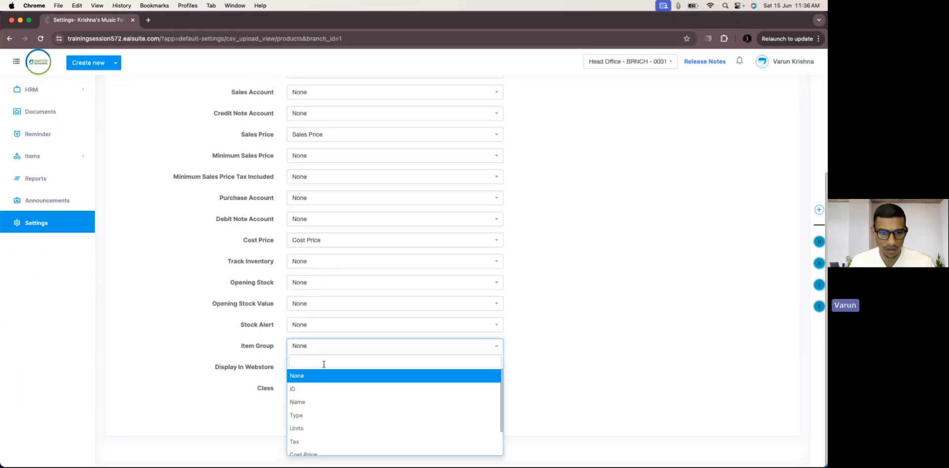
scroll(314, 435, "down", 3)
left_click(315, 449)
left_click(487, 414)
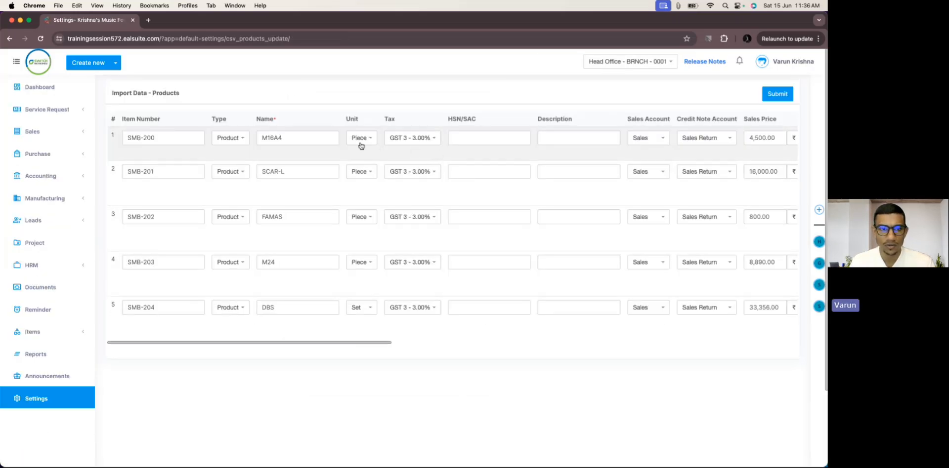
Check the item groups assigned to each product in the import preview and submit the import
scroll(608, 164, "right", 15)
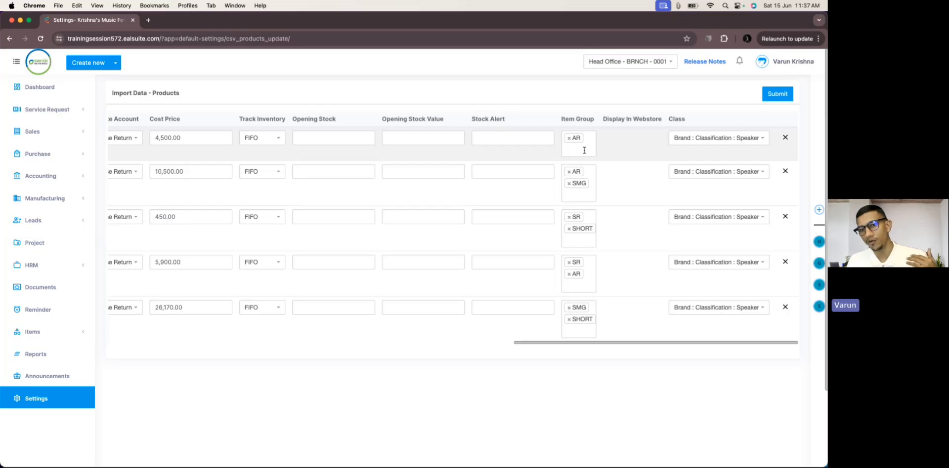
left_click(584, 150)
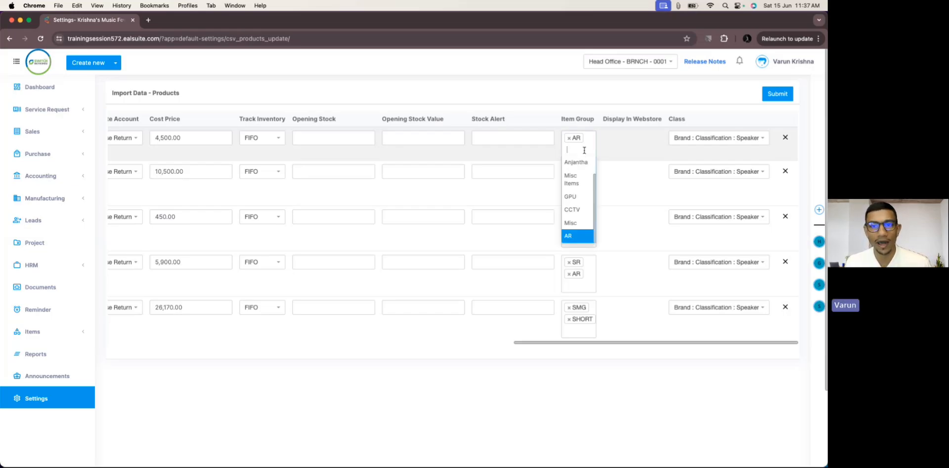
left_click(778, 95)
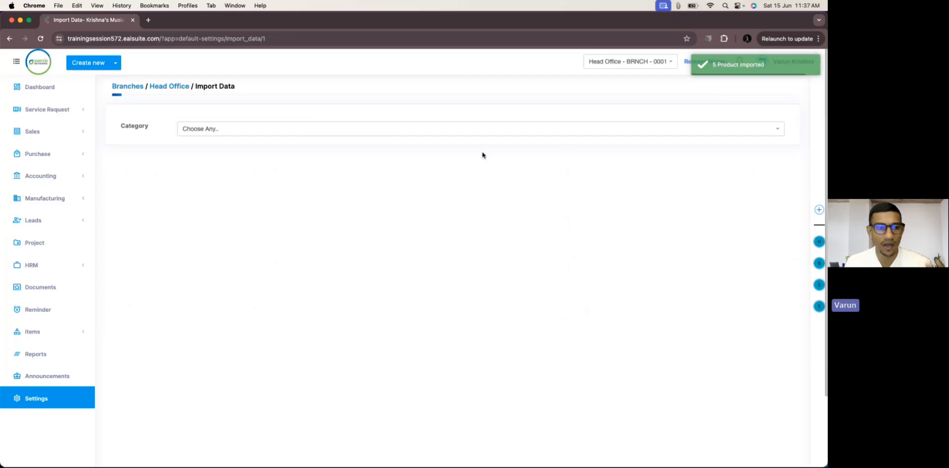
Open the item inventory list to check the newly imported products
left_click(49, 332)
left_click(48, 350)
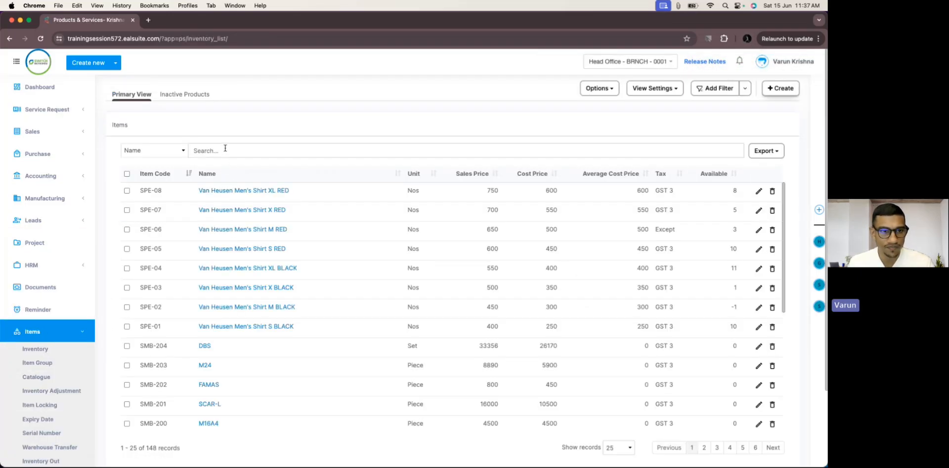
left_click(224, 148)
Open the Item Group list, view the products assigned to the SHORT group, and close that product list
left_click(78, 331)
left_click(79, 333)
left_click(58, 366)
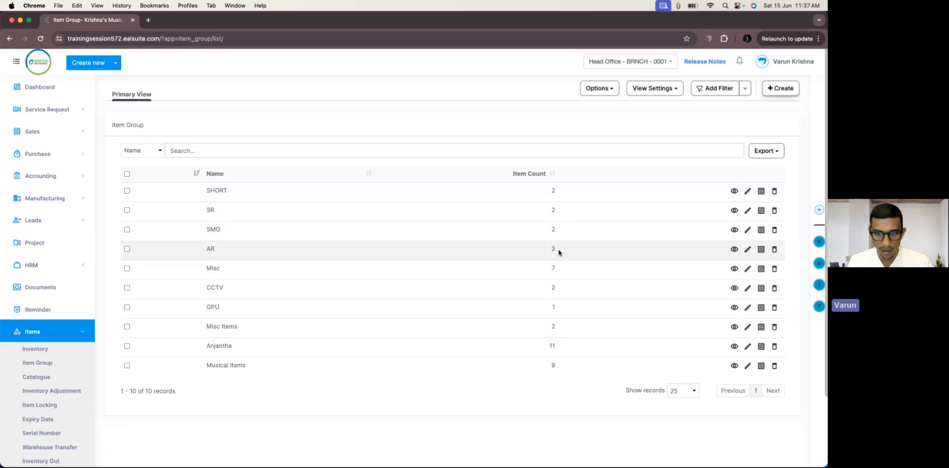
left_click(734, 194)
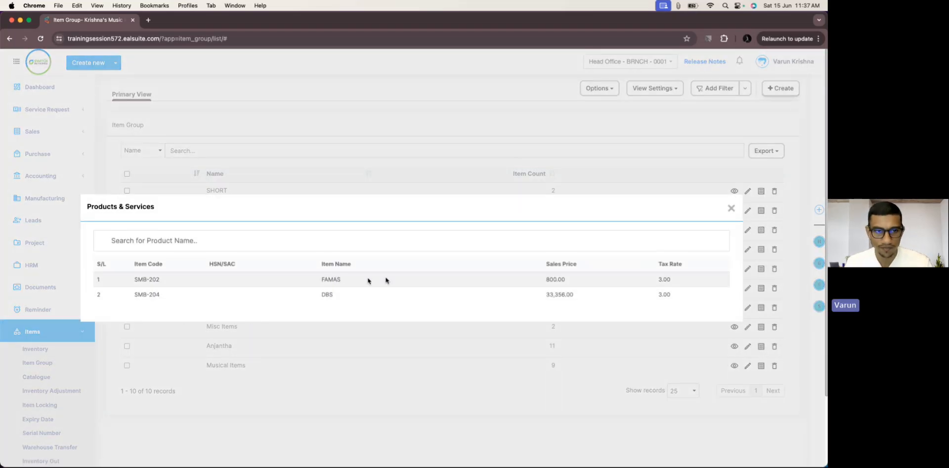
left_click(731, 209)
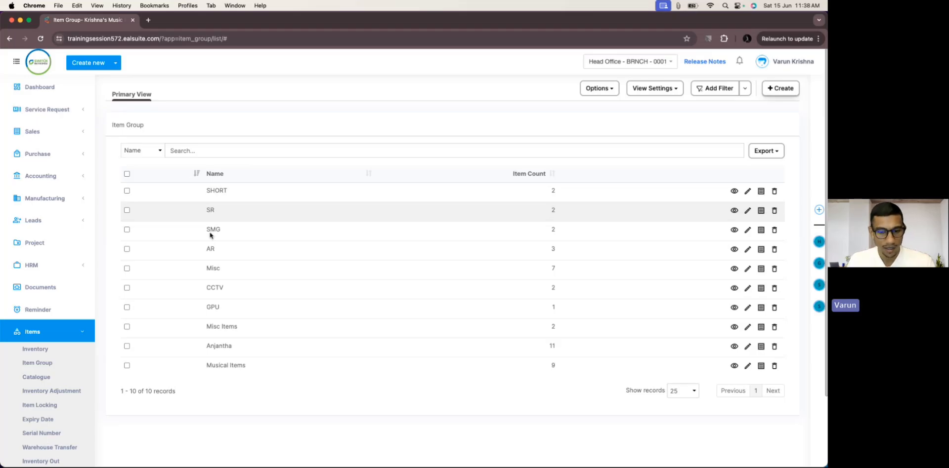
Collapse the Items section, close the browser window and return to the Item Group Duplication presentation slide
left_click(84, 332)
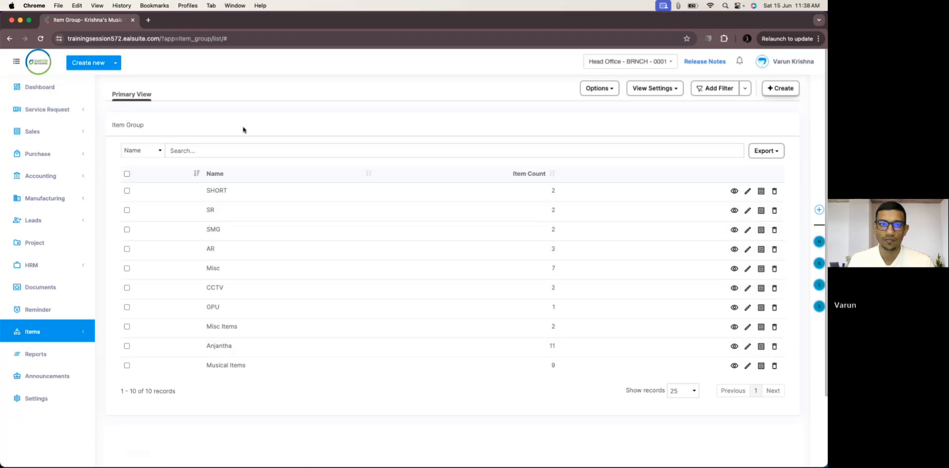
left_click(12, 21)
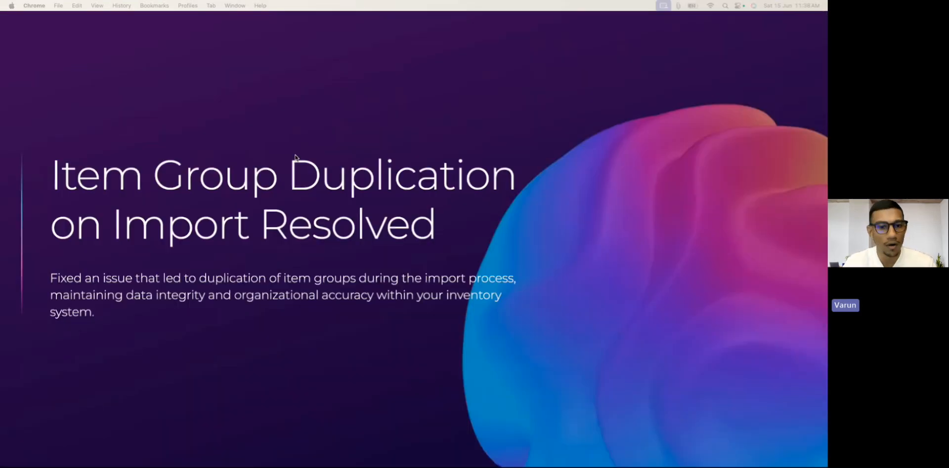
left_click(275, 181)
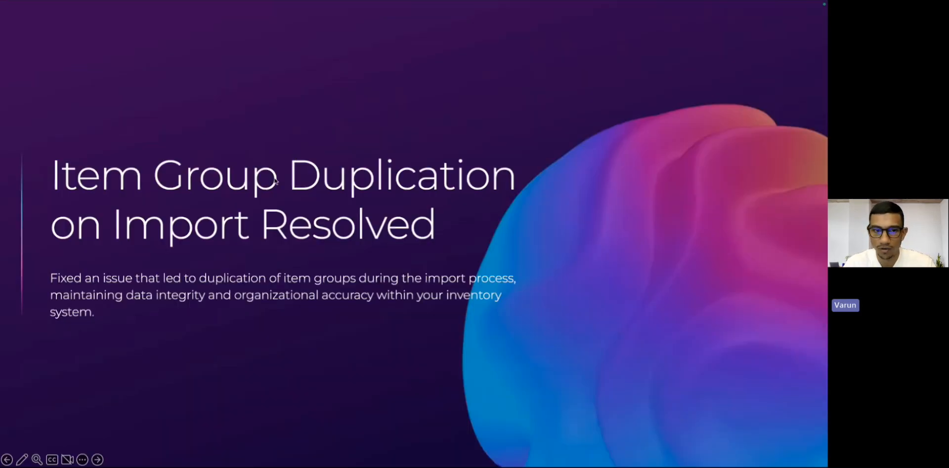